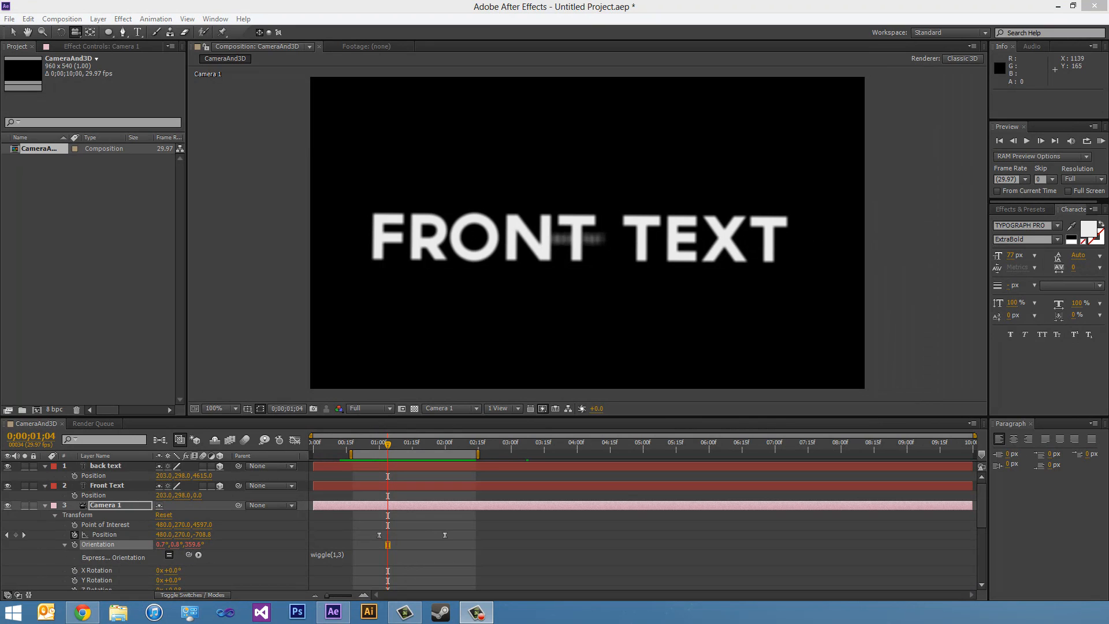
Play a RAM preview of the finished camera animation with the front and back text
{"action": "left_click", "coordinate": [1101, 142]}
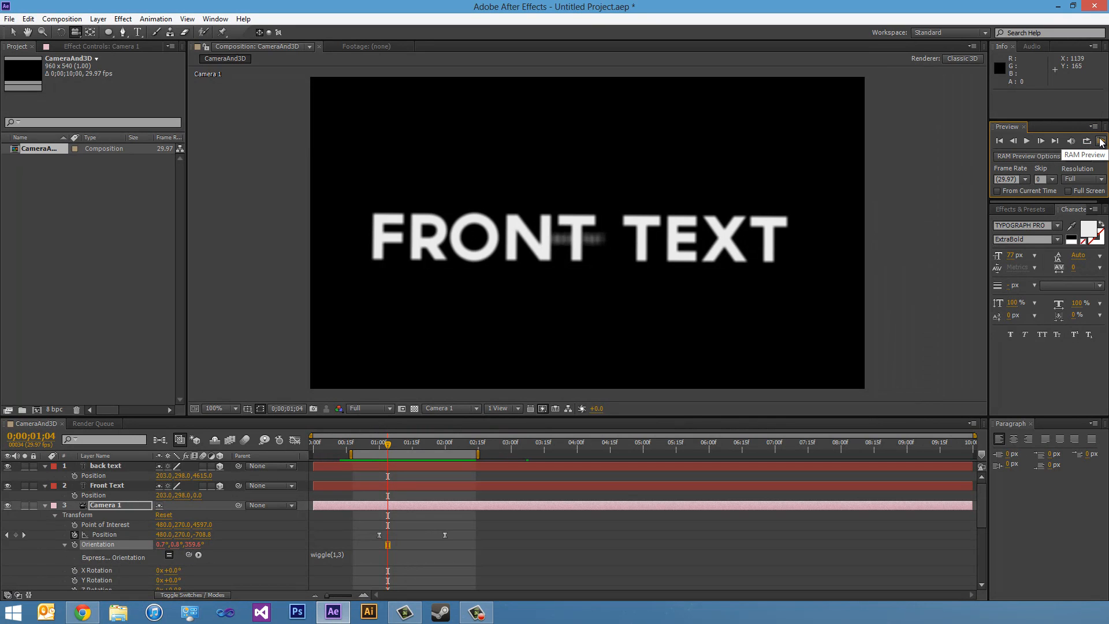
{"action": "left_click", "coordinate": [1102, 142]}
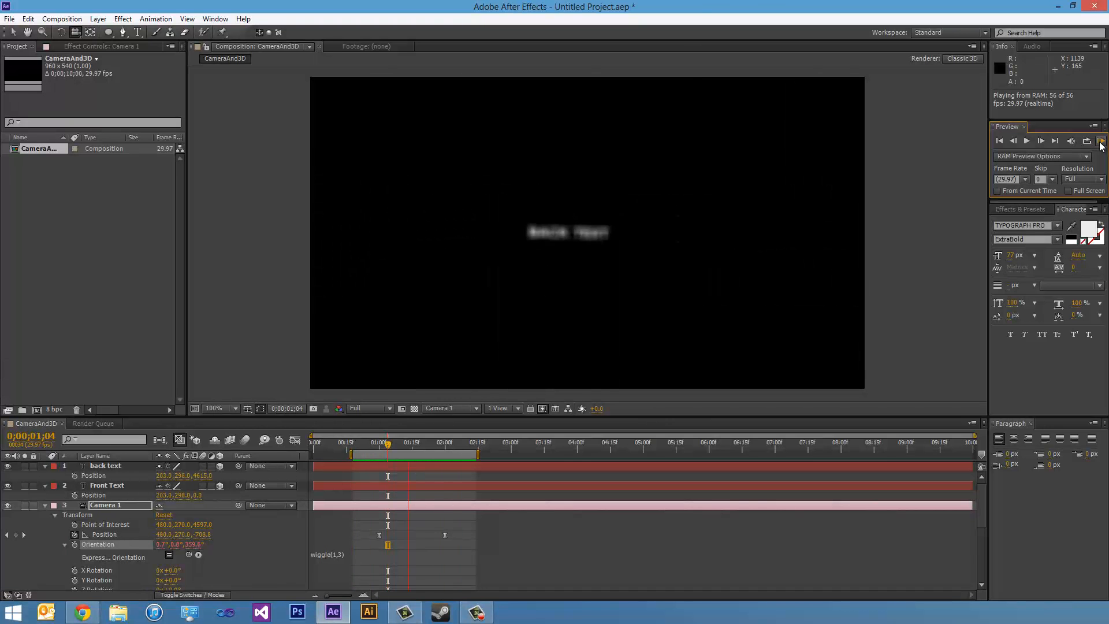
{"action": "left_click", "coordinate": [1100, 143]}
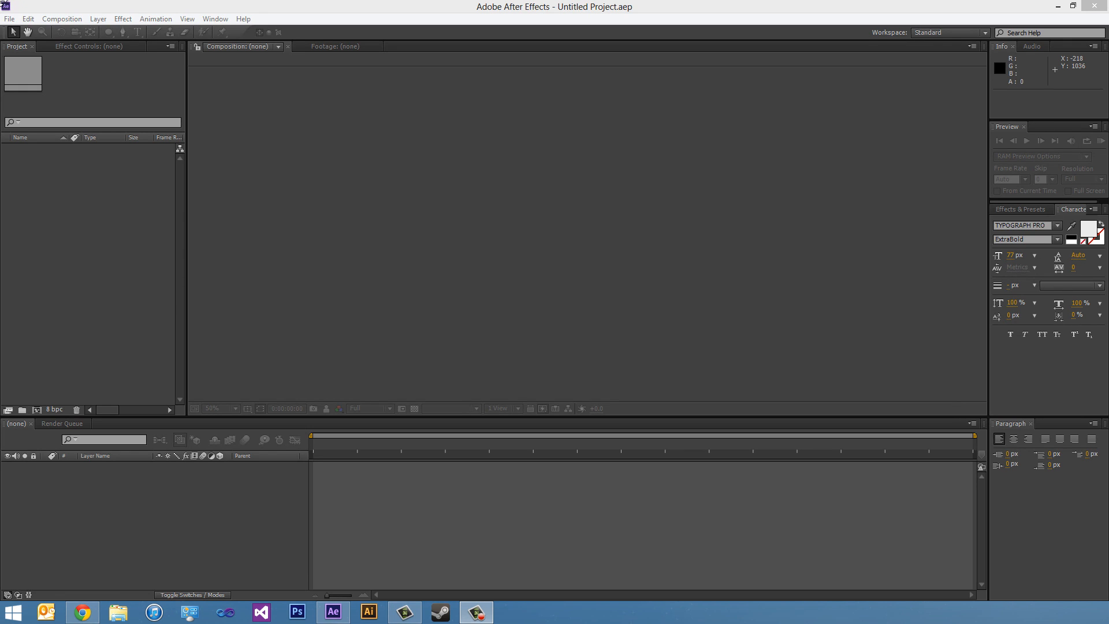
Create a new 960 x 540 composition named CameraAnd3D with a duration of 10 seconds
{"action": "left_click", "coordinate": [288, 9]}
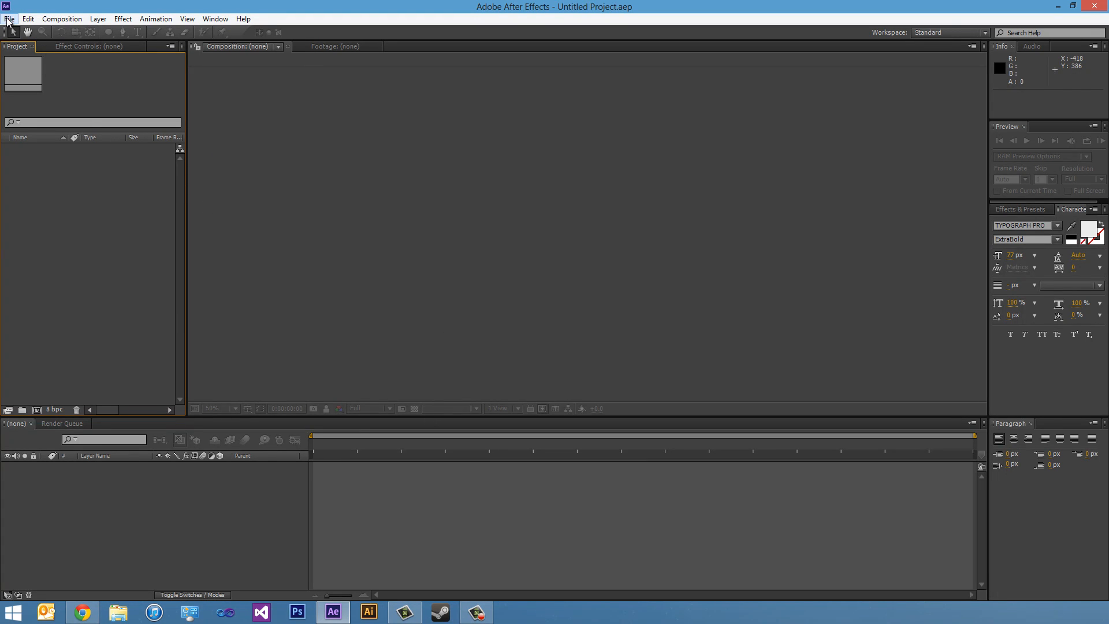
{"action": "left_click", "coordinate": [52, 19]}
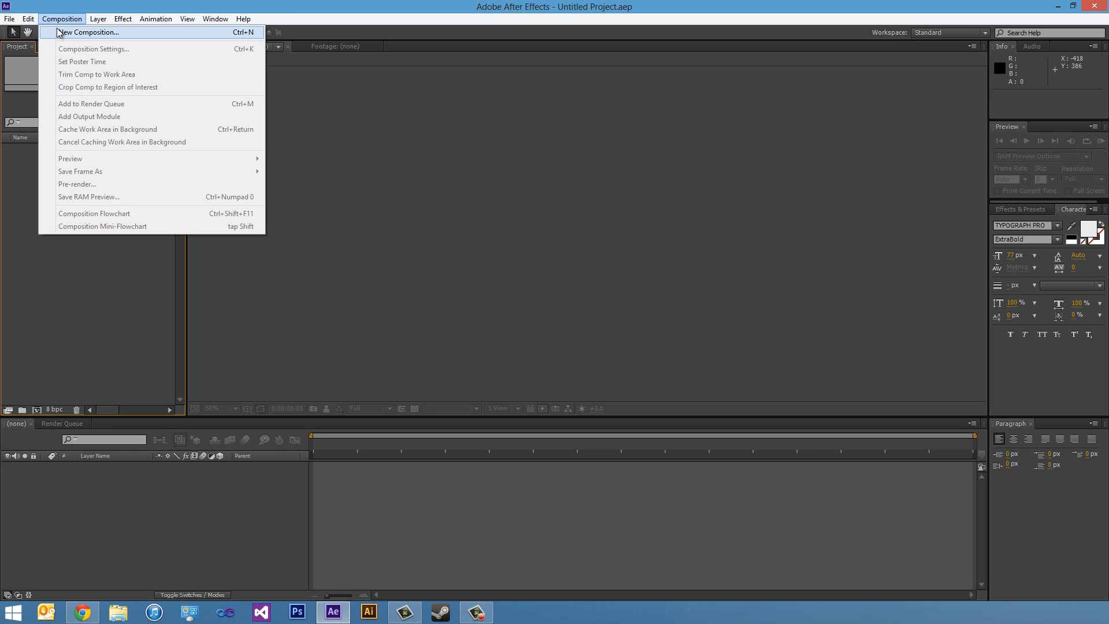
{"action": "left_click", "coordinate": [58, 32]}
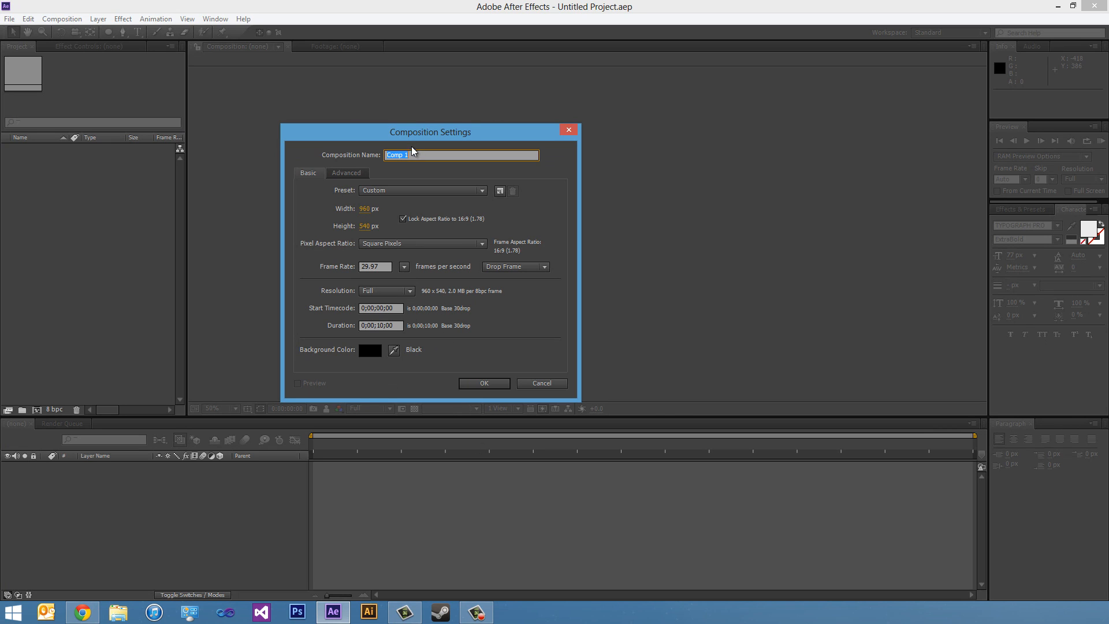
{"action": "type", "text": "CameraAnd3D"}
{"action": "key", "text": "Return"}
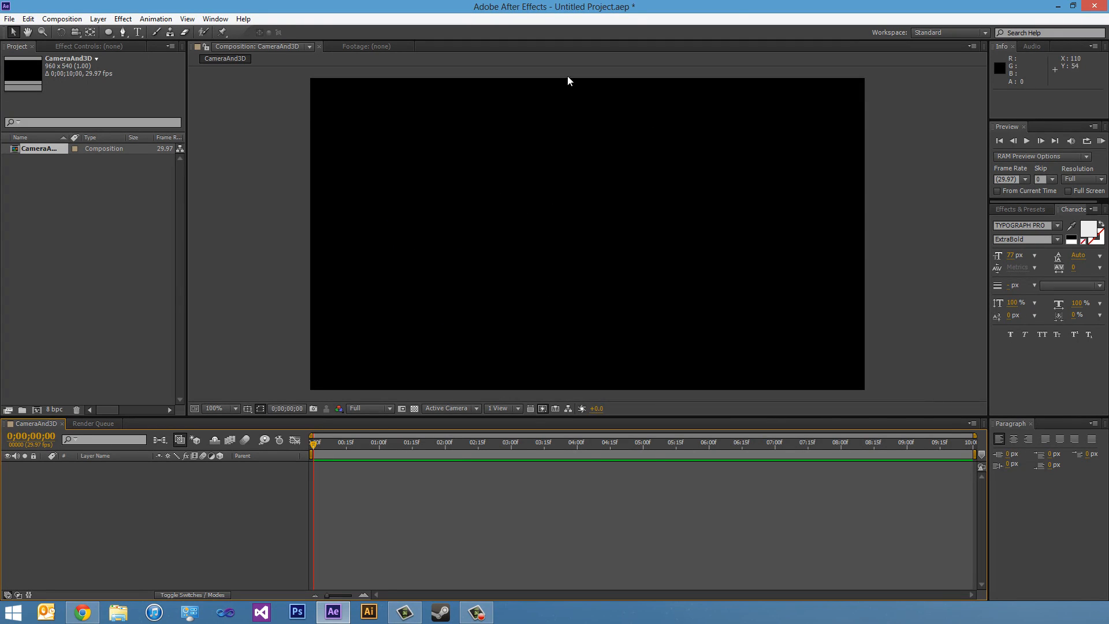
Add a two-node camera with the 35mm preset, keeping millimeters as units and the film size measured horizontally
{"action": "left_click", "coordinate": [97, 18]}
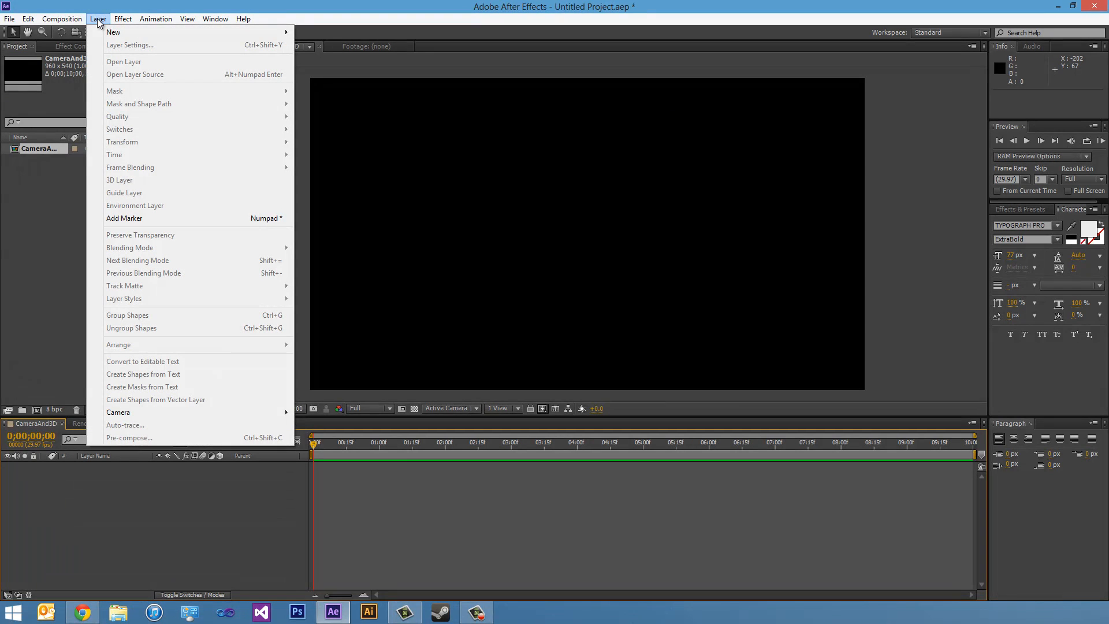
{"action": "mouse_move", "coordinate": [115, 32]}
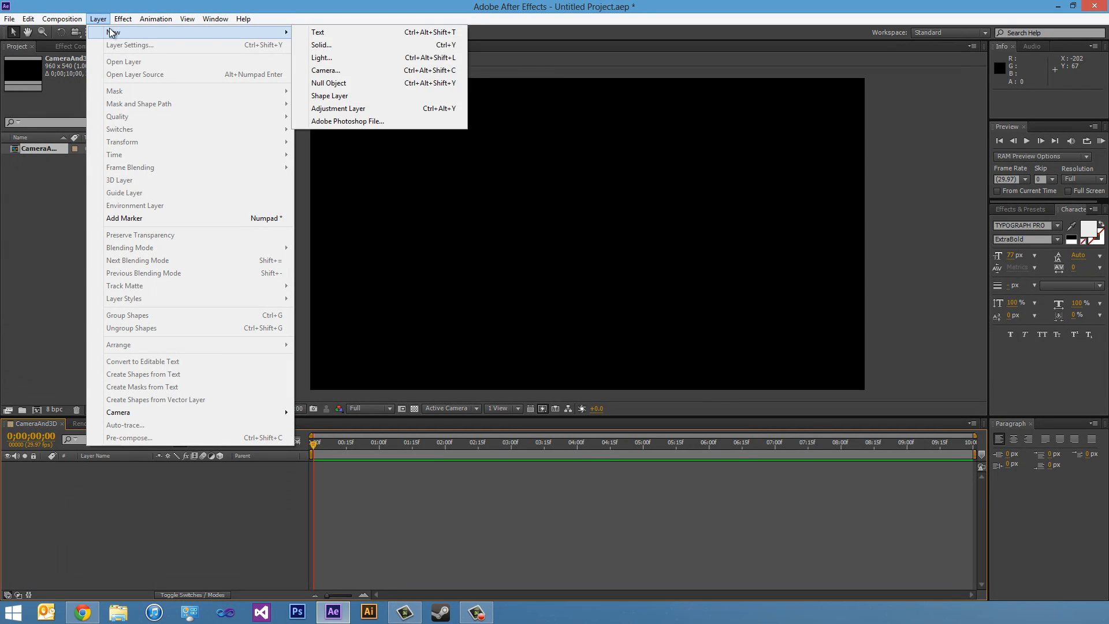
{"action": "left_click", "coordinate": [322, 74]}
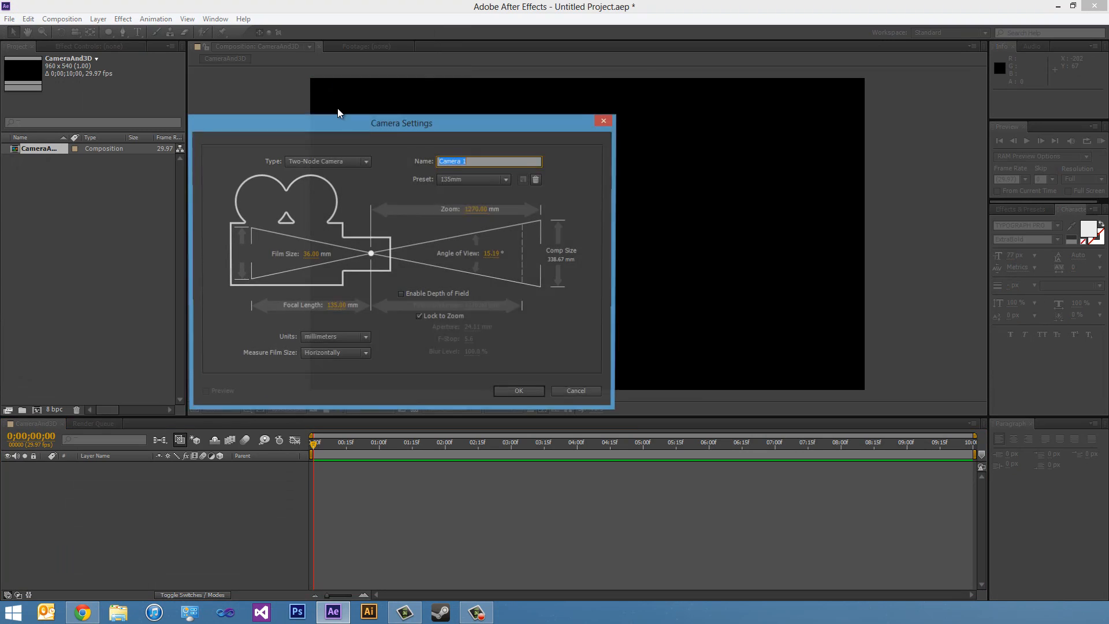
{"action": "left_click", "coordinate": [453, 176]}
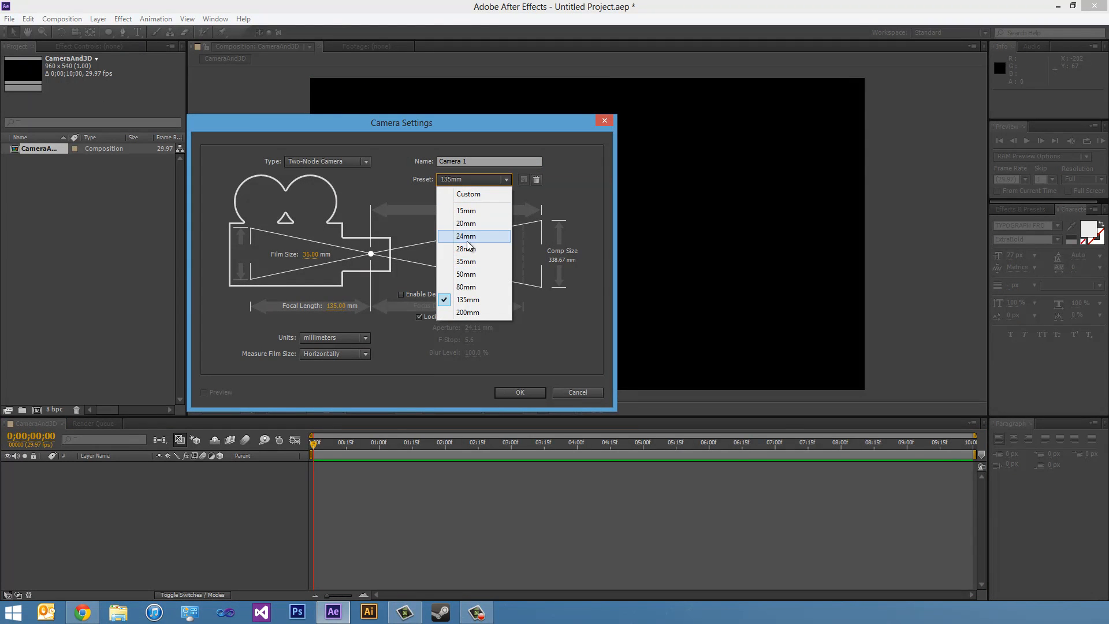
{"action": "left_click", "coordinate": [473, 262]}
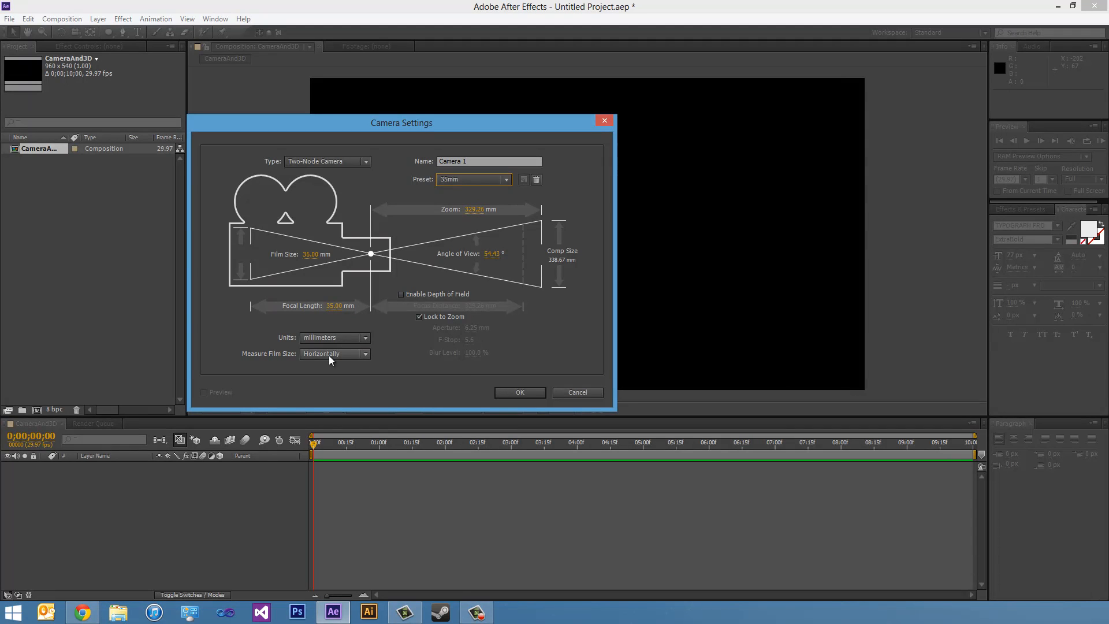
{"action": "left_click", "coordinate": [340, 338]}
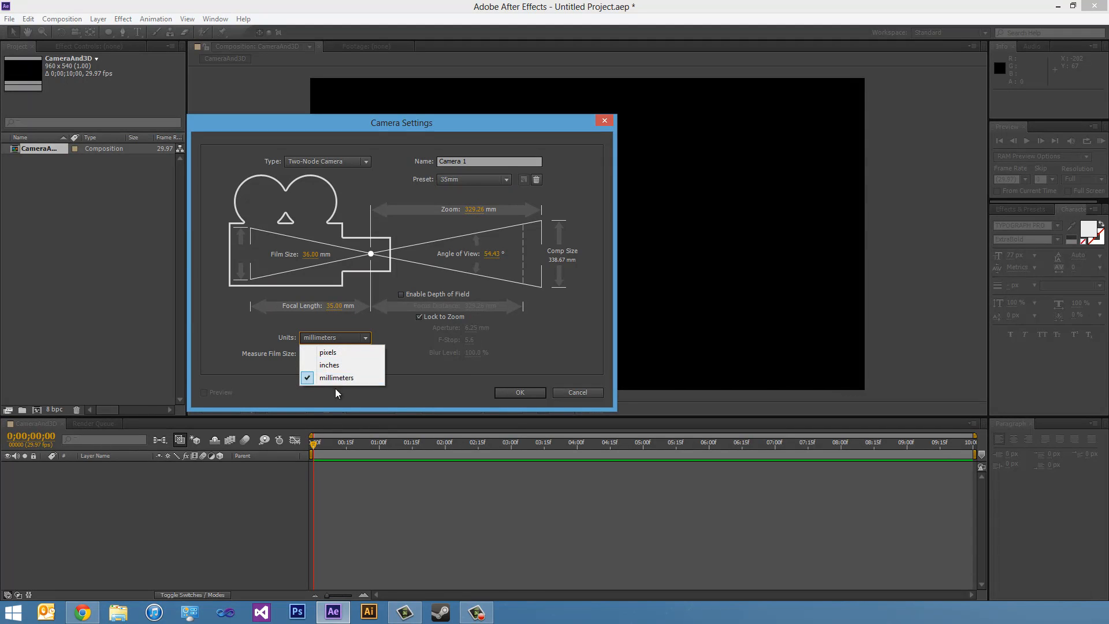
{"action": "left_click", "coordinate": [348, 334]}
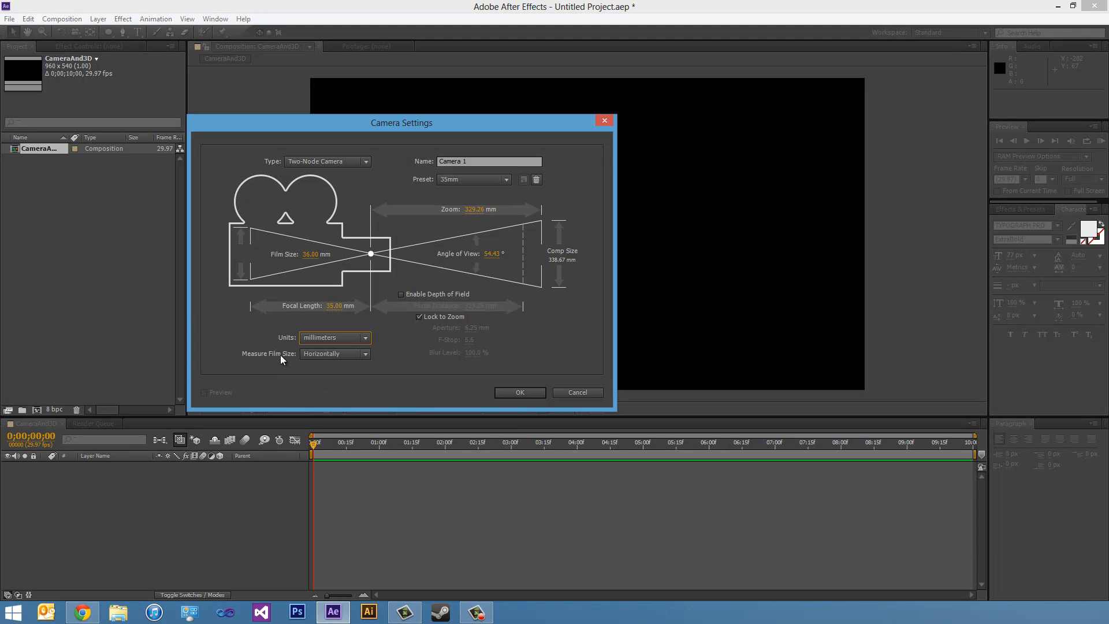
{"action": "left_click", "coordinate": [317, 354]}
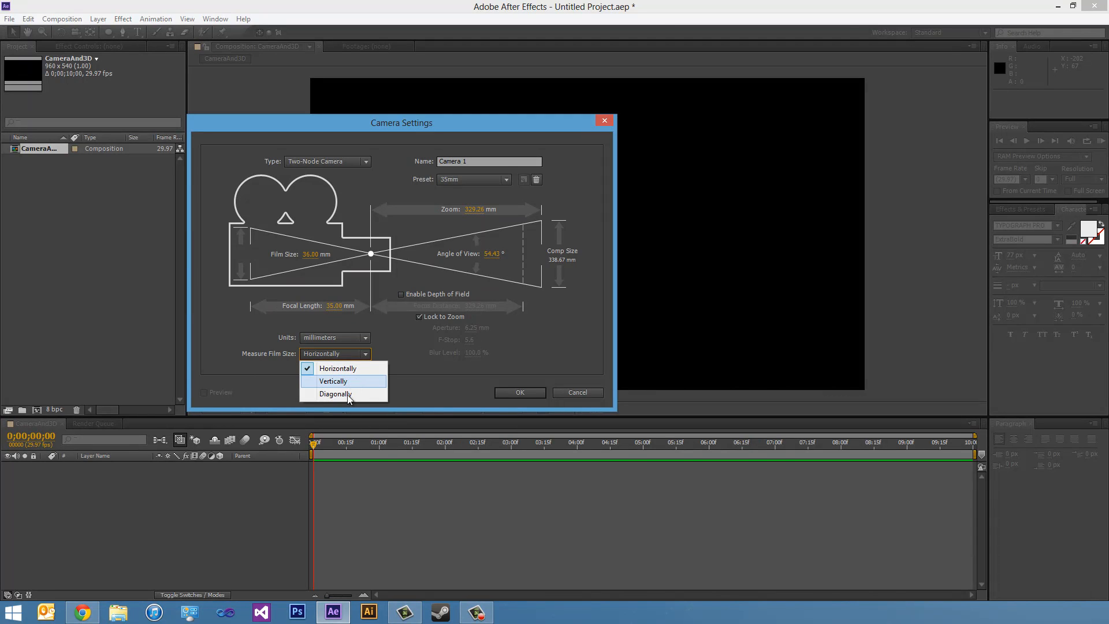
{"action": "left_click", "coordinate": [339, 352]}
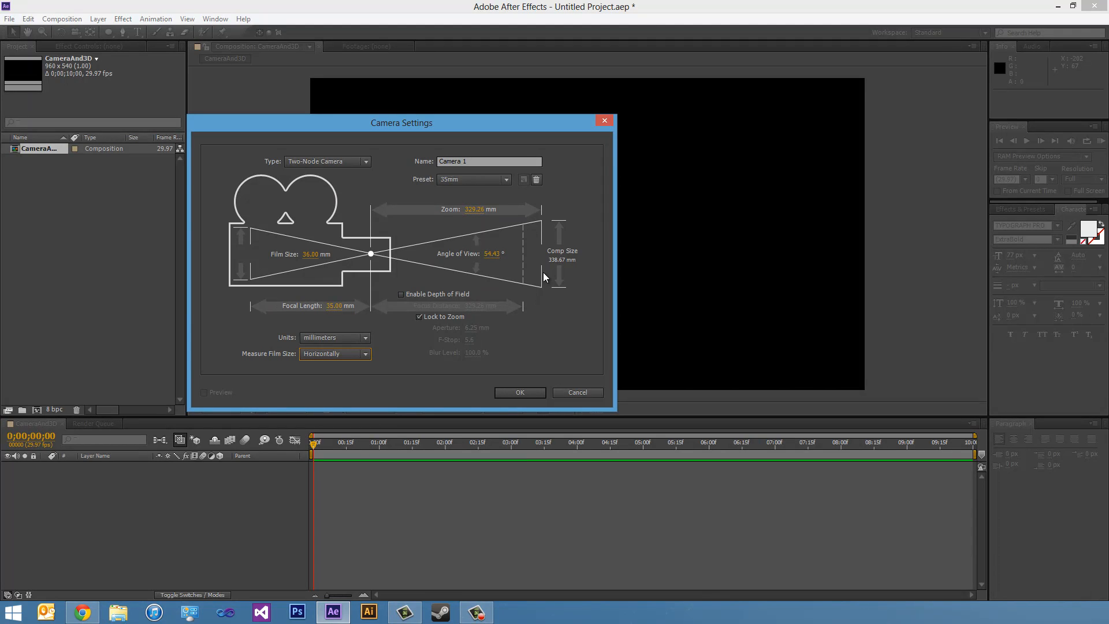
{"action": "left_click", "coordinate": [464, 182]}
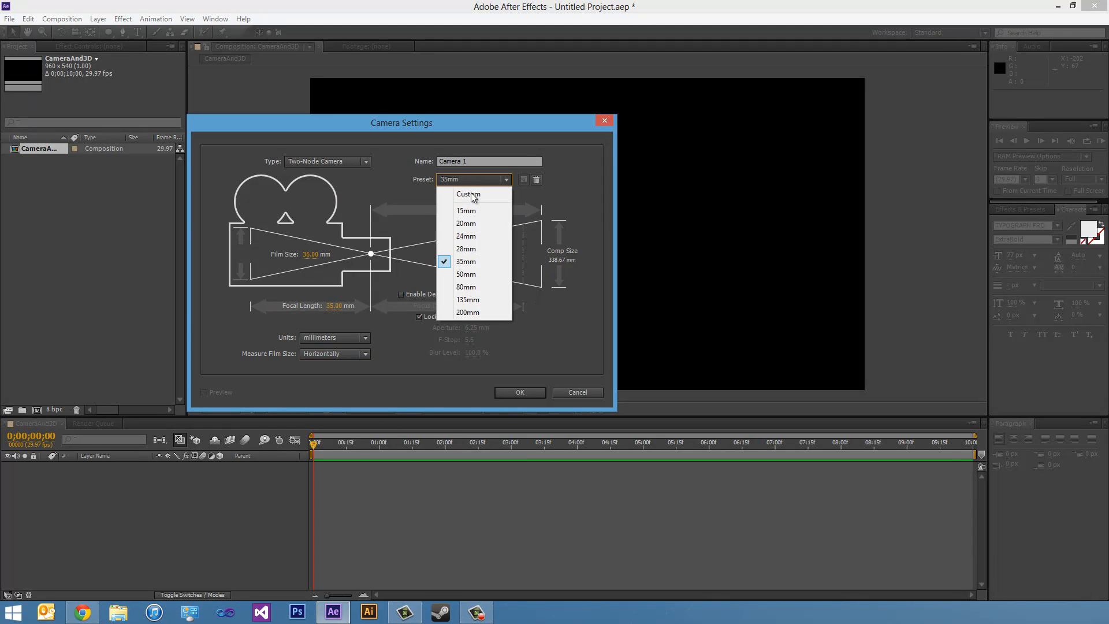
{"action": "left_click", "coordinate": [462, 261]}
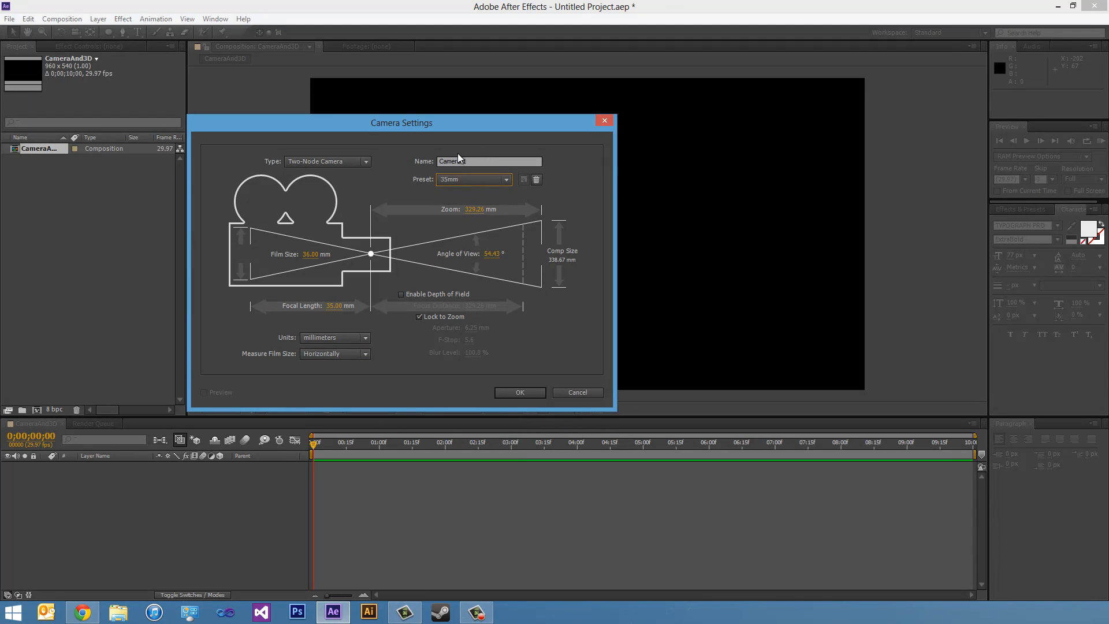
{"action": "left_click", "coordinate": [516, 392]}
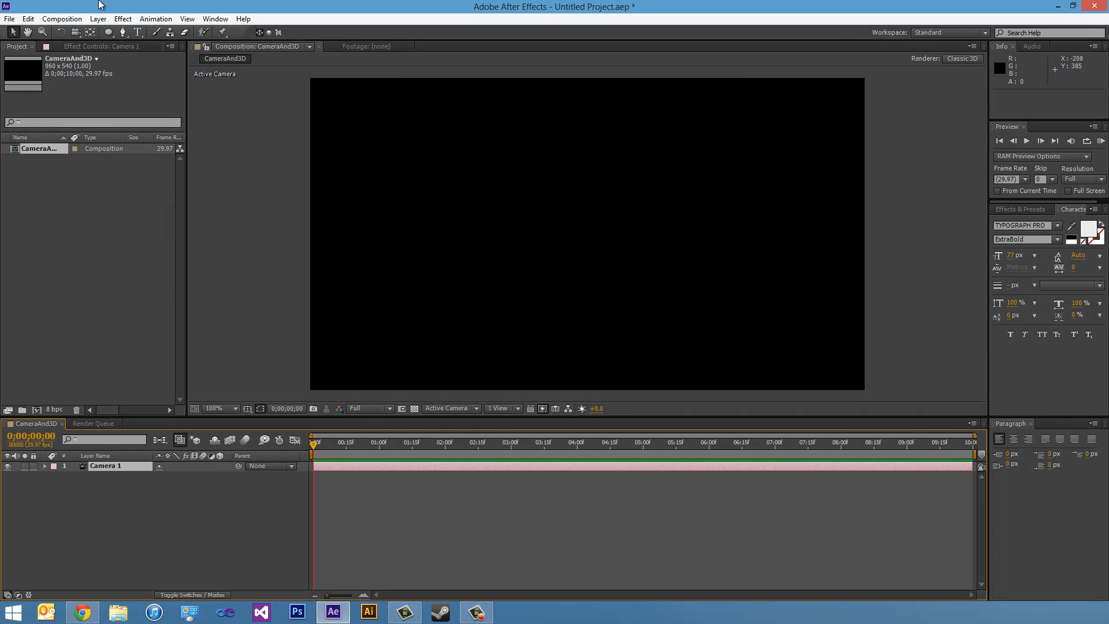
Add a text layer reading "FRONT TEXT" in the composition
{"action": "left_click", "coordinate": [138, 32]}
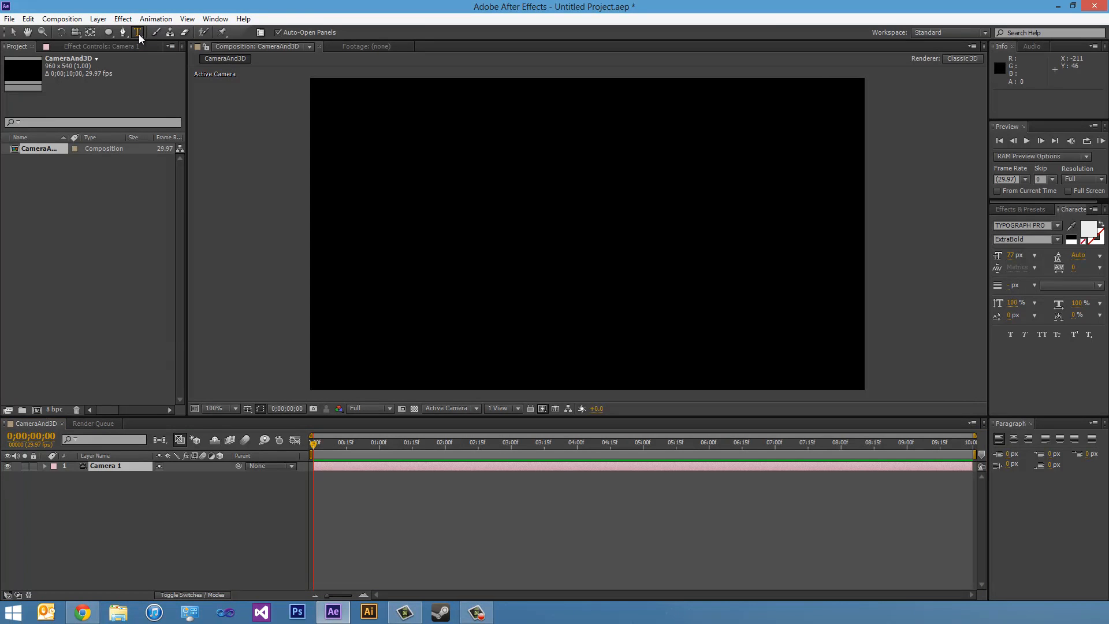
{"action": "left_click", "coordinate": [433, 225]}
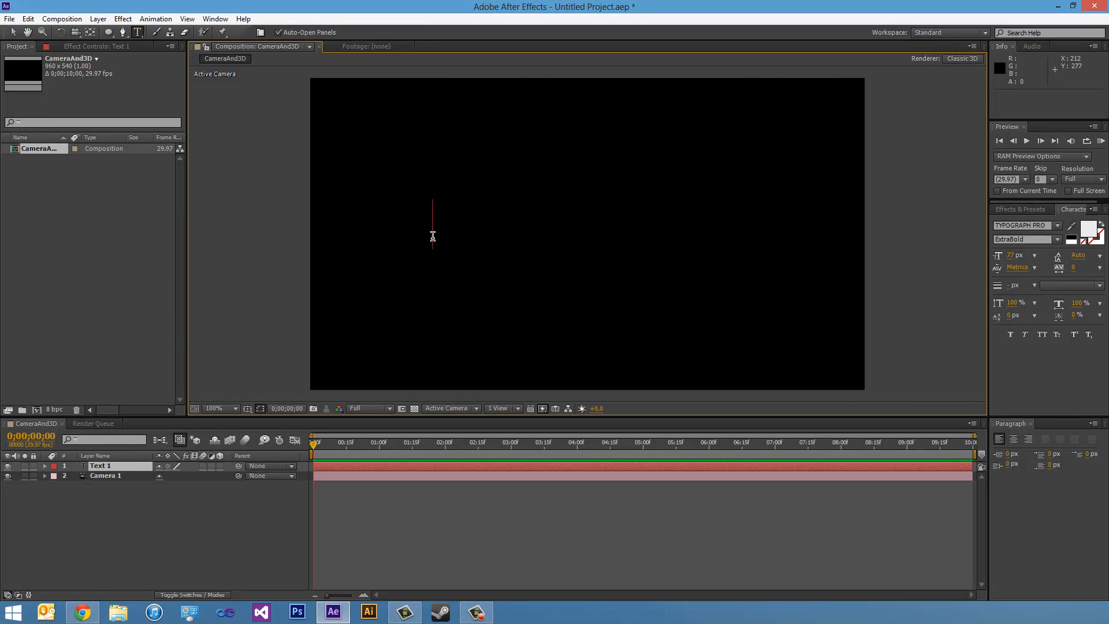
{"action": "type", "text": "FRONT "}
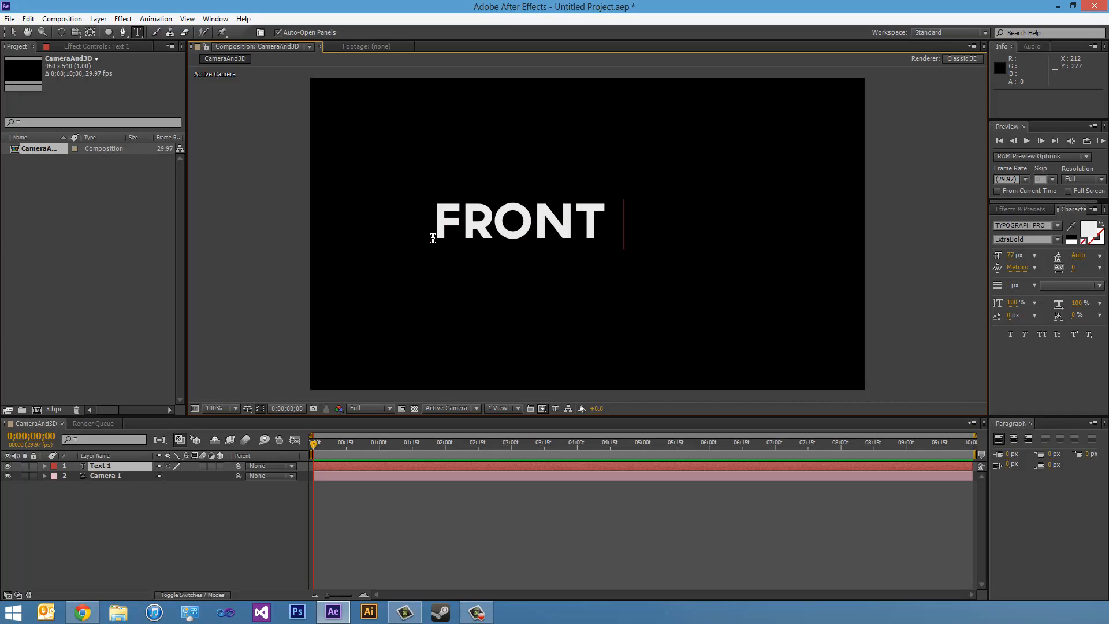
{"action": "type", "text": "TEZT"}
{"action": "key", "text": "BackSpace"}
{"action": "key", "text": "BackSpace"}
{"action": "type", "text": "XT"}
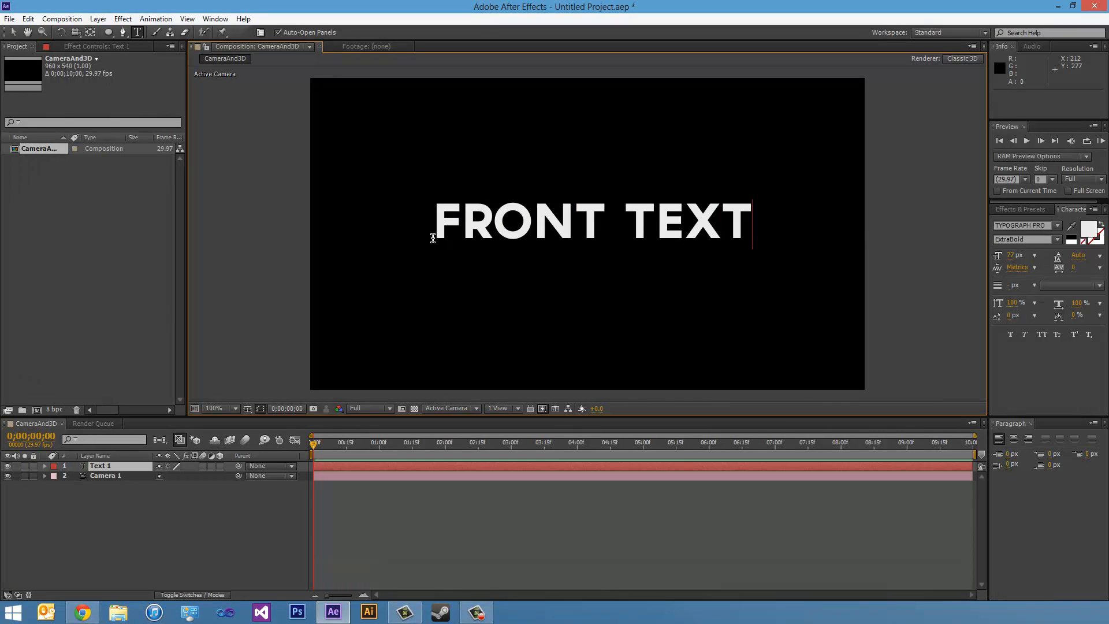
{"action": "key", "text": "KP_Enter"}
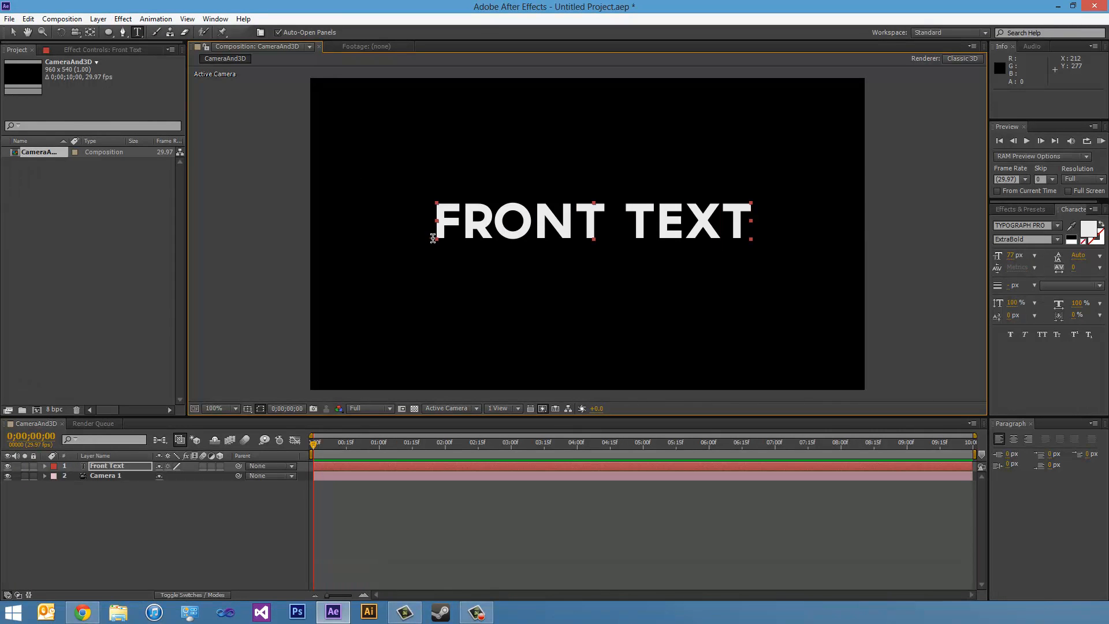
Centre the FRONT TEXT layer in the frame at about 203, 298 using the Title/Action Safe overlay, and hide the overlay
{"action": "key", "text": "v"}
{"action": "left_click_drag", "start_coordinate": [524, 227], "coordinate": [501, 234]}
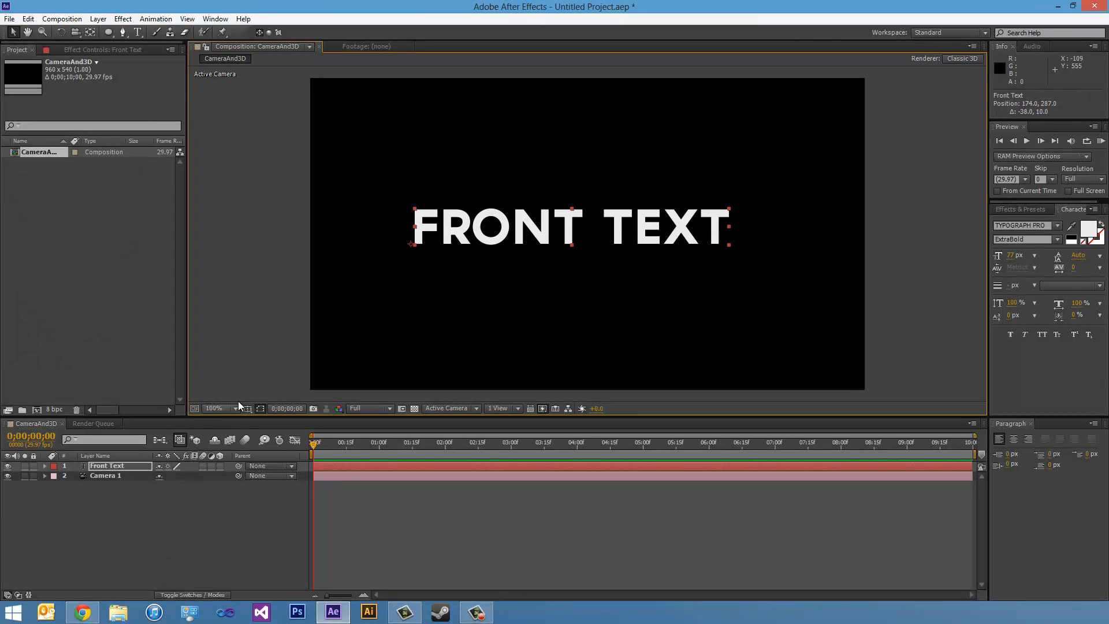
{"action": "left_click", "coordinate": [247, 408]}
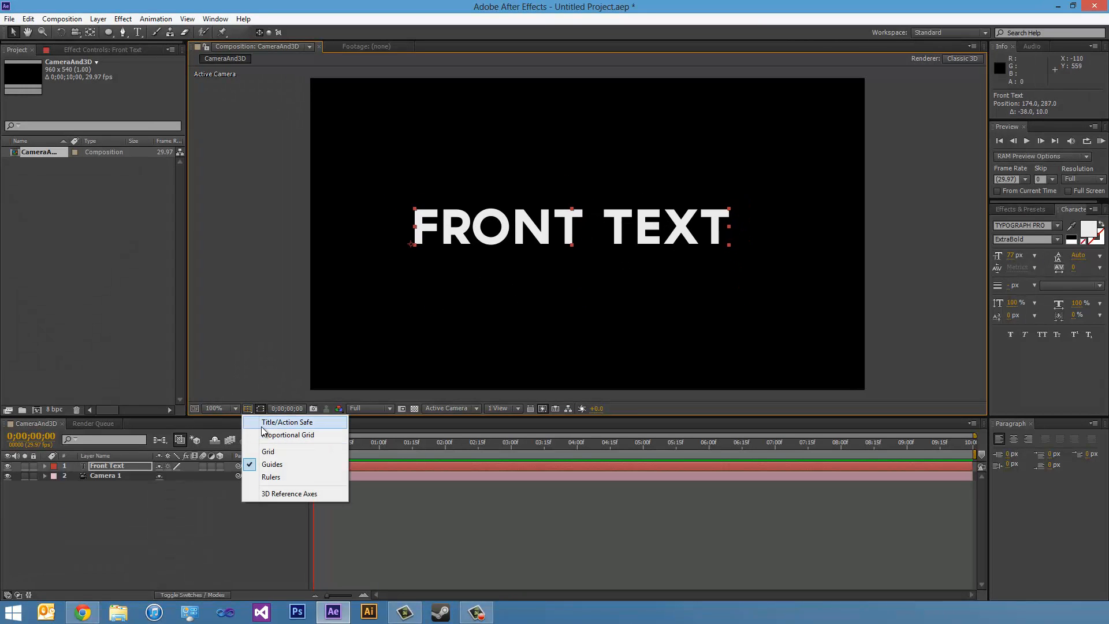
{"action": "left_click", "coordinate": [263, 430]}
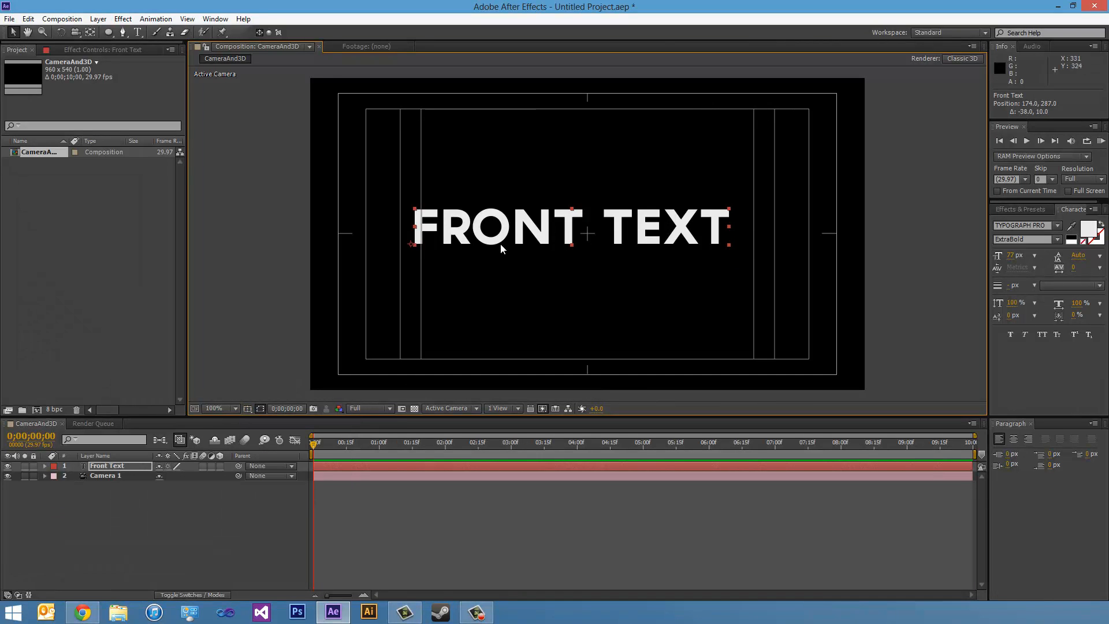
{"action": "left_click_drag", "start_coordinate": [500, 244], "coordinate": [518, 232]}
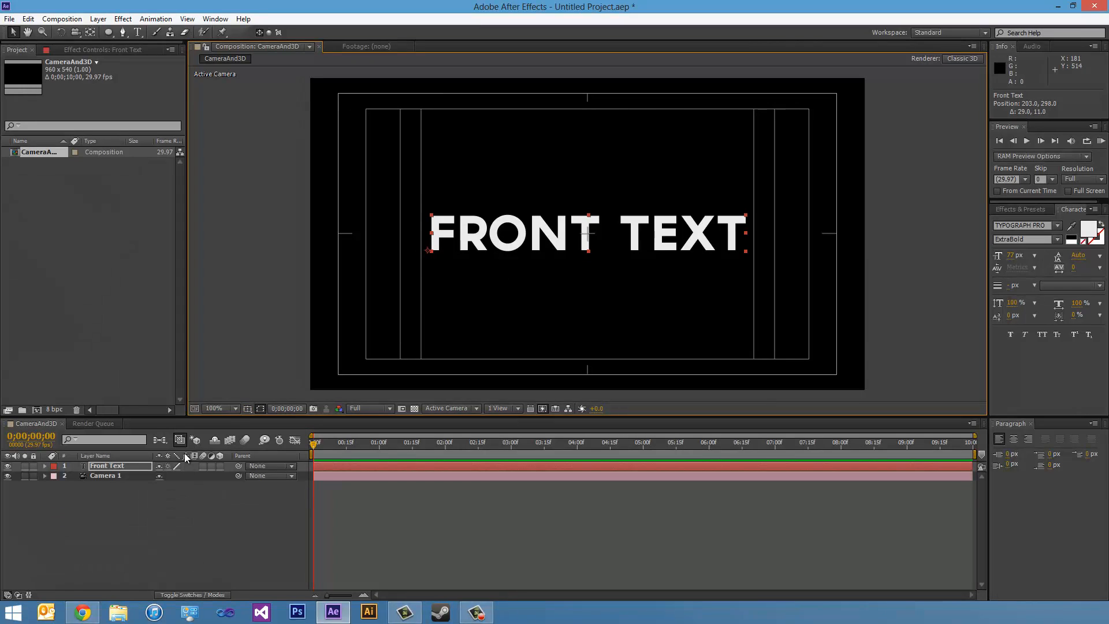
{"action": "left_click", "coordinate": [260, 409]}
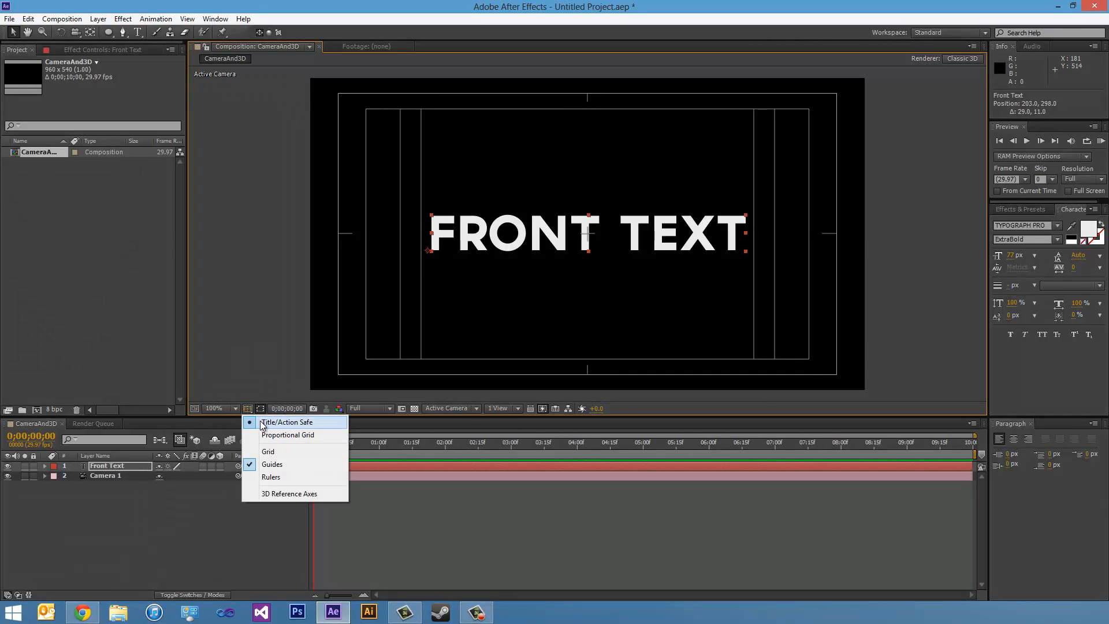
{"action": "left_click", "coordinate": [263, 427]}
{"action": "left_click", "coordinate": [741, 366]}
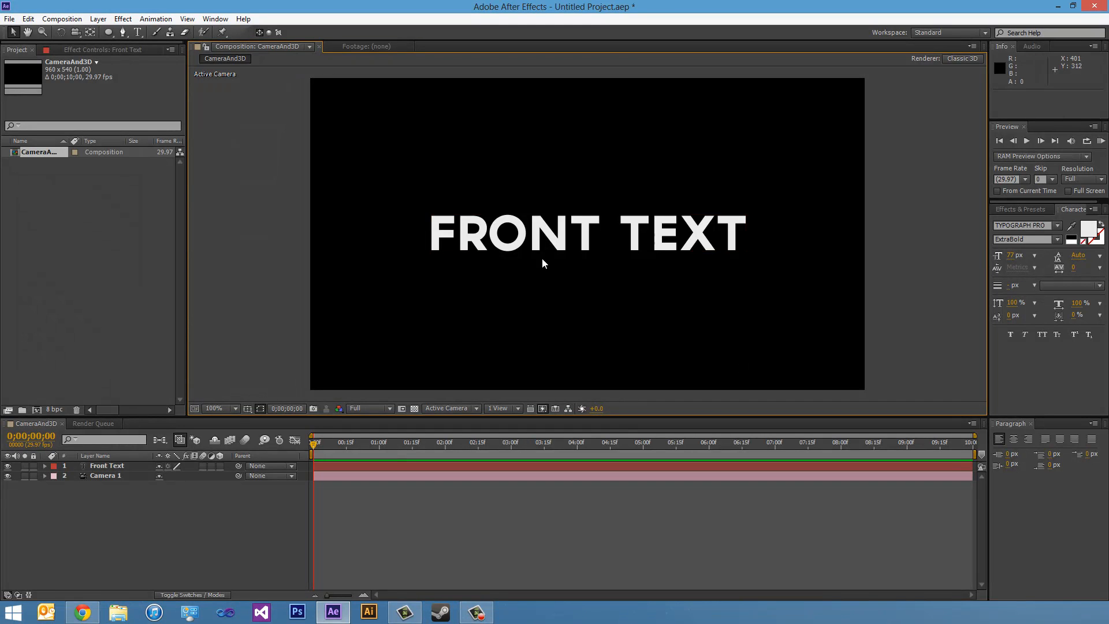
Duplicate the Front Text layer
{"action": "left_click", "coordinate": [103, 467]}
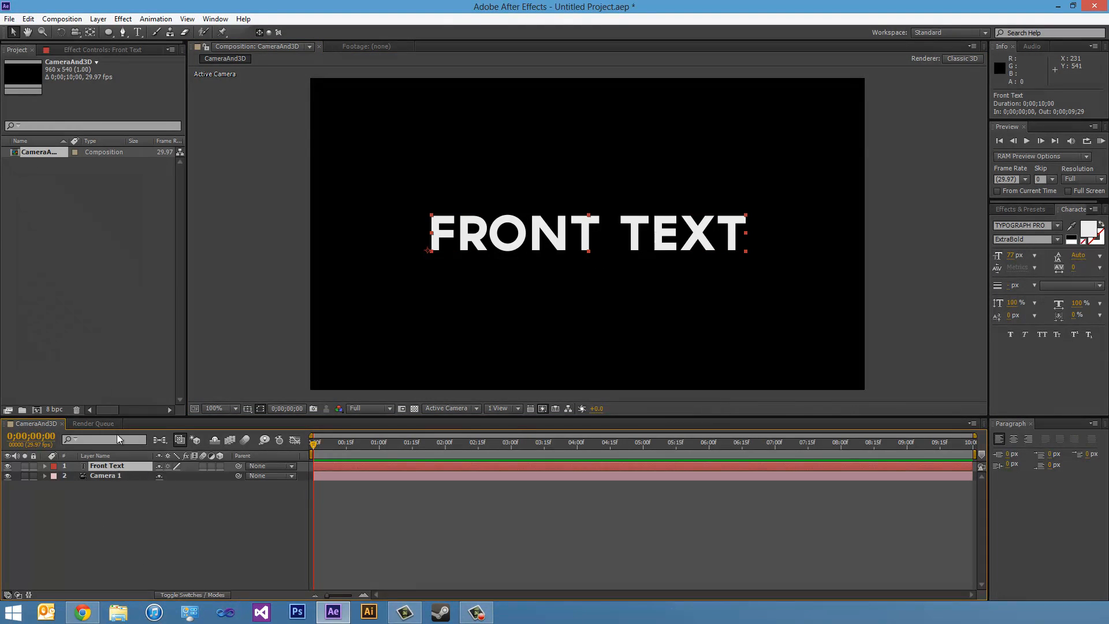
{"action": "left_click", "coordinate": [29, 19]}
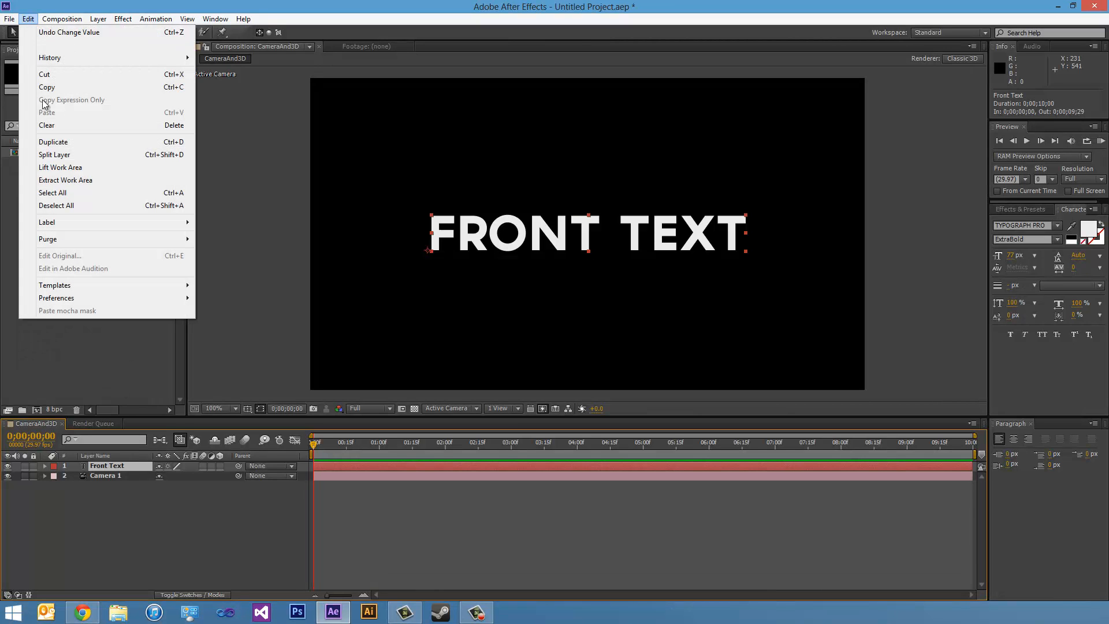
{"action": "left_click", "coordinate": [53, 142]}
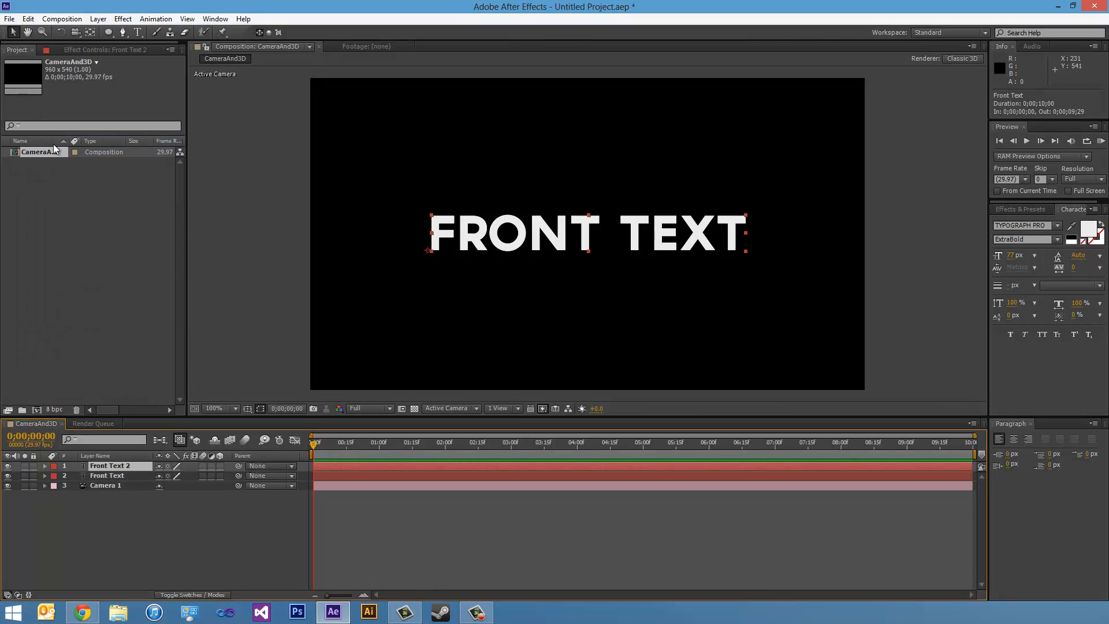
Replace the duplicated text layer's wording with "BACK TEXT" and name the layer "back text"
{"action": "left_click", "coordinate": [126, 516]}
{"action": "left_click", "coordinate": [120, 467]}
{"action": "left_click", "coordinate": [138, 31]}
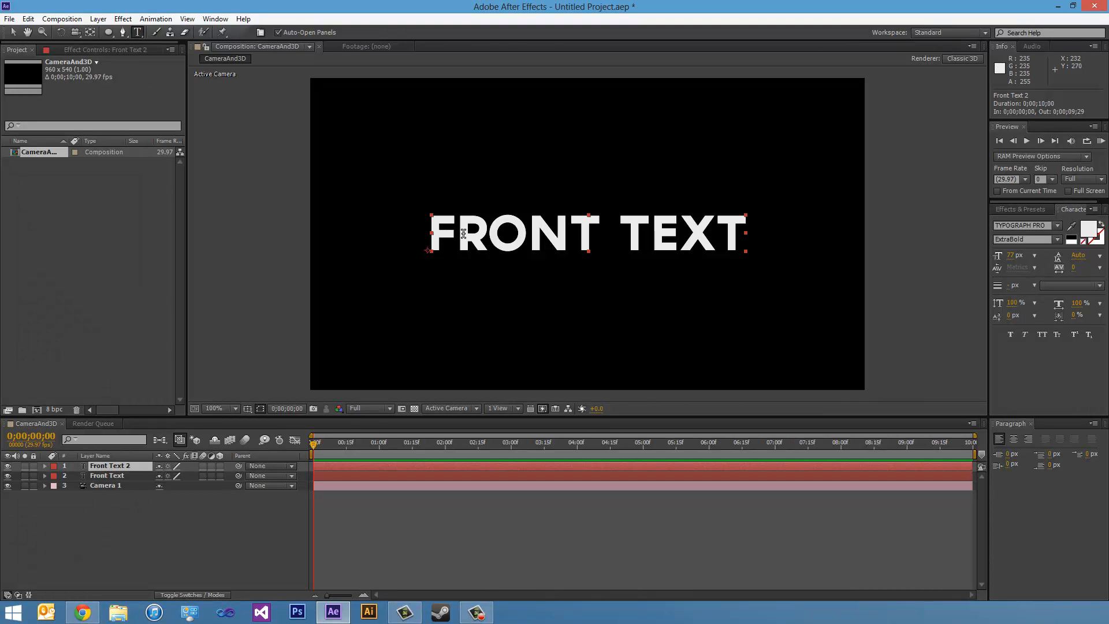
{"action": "left_click", "coordinate": [532, 234]}
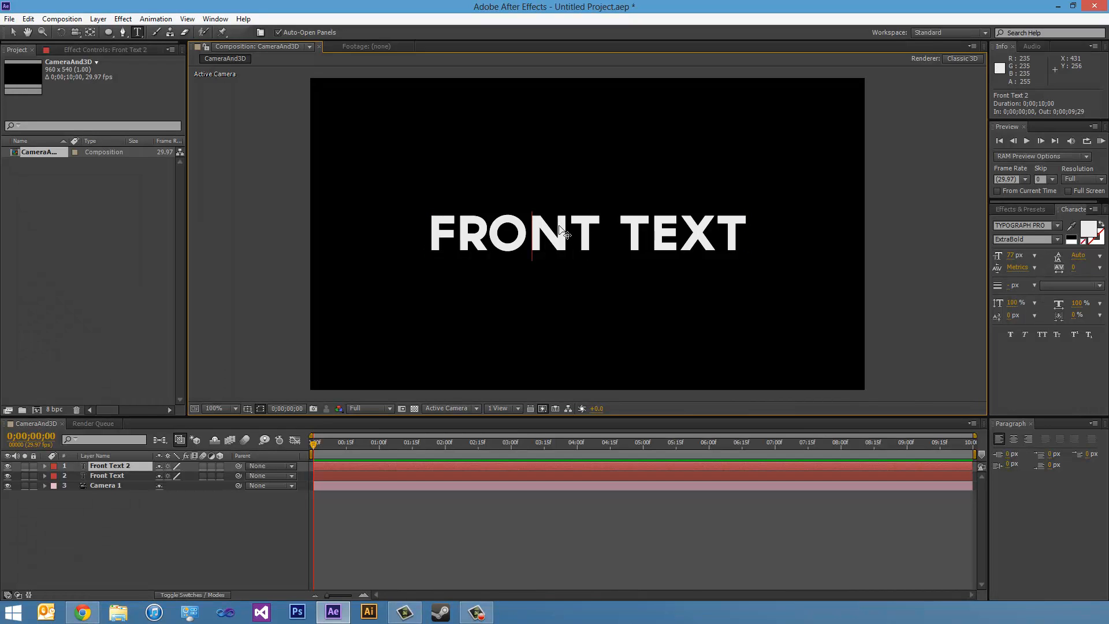
{"action": "key", "text": "ctrl+a"}
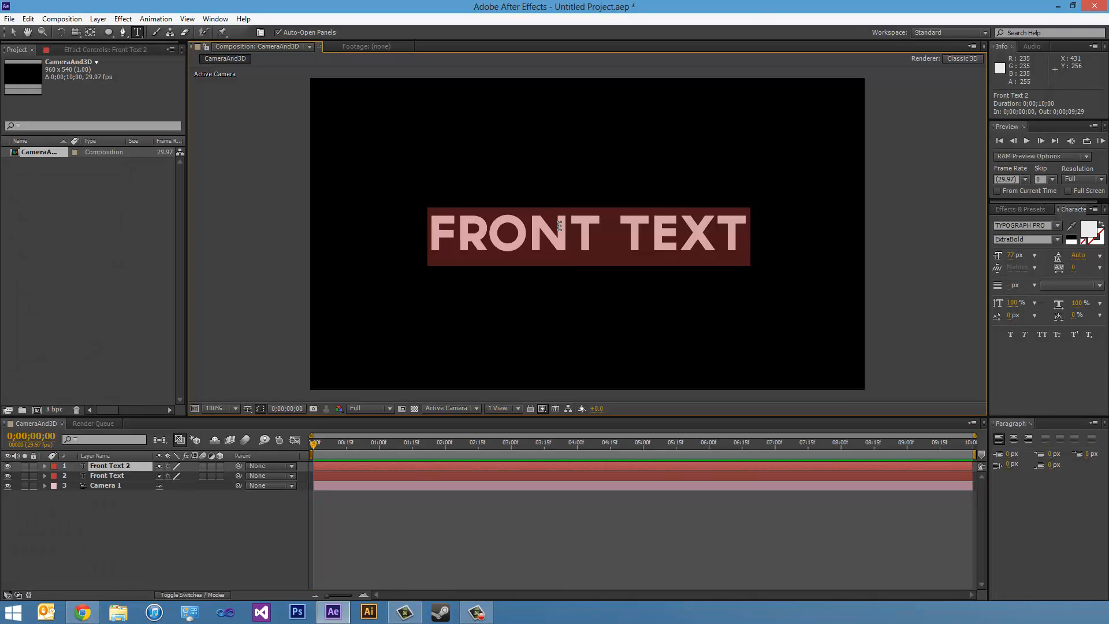
{"action": "type", "text": "BACK TE"}
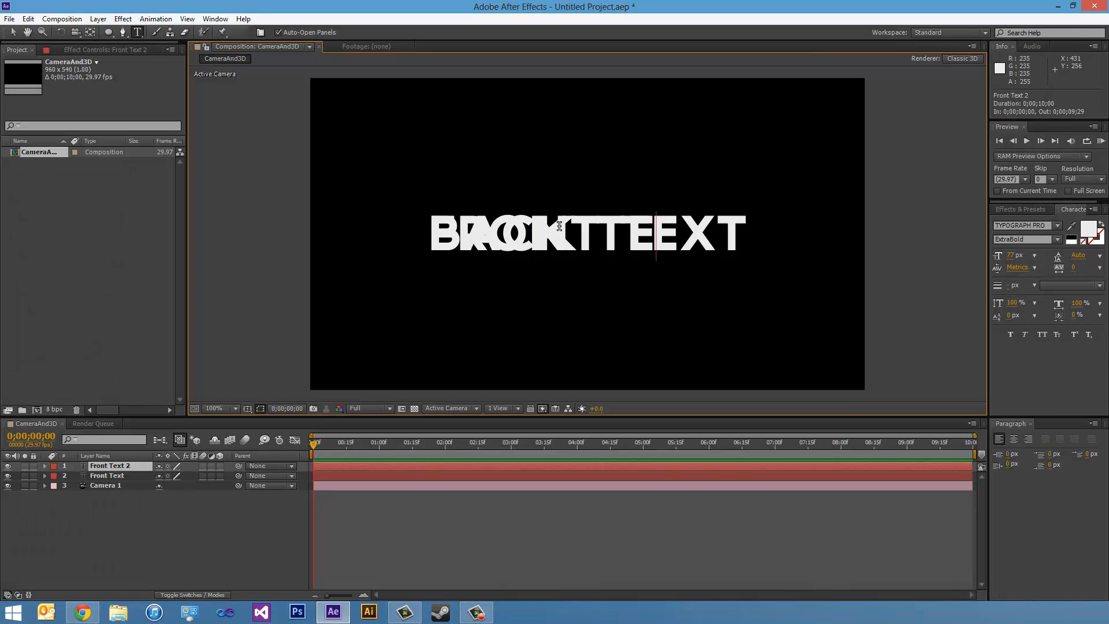
{"action": "type", "text": "xt"}
{"action": "key", "text": "KP_Enter"}
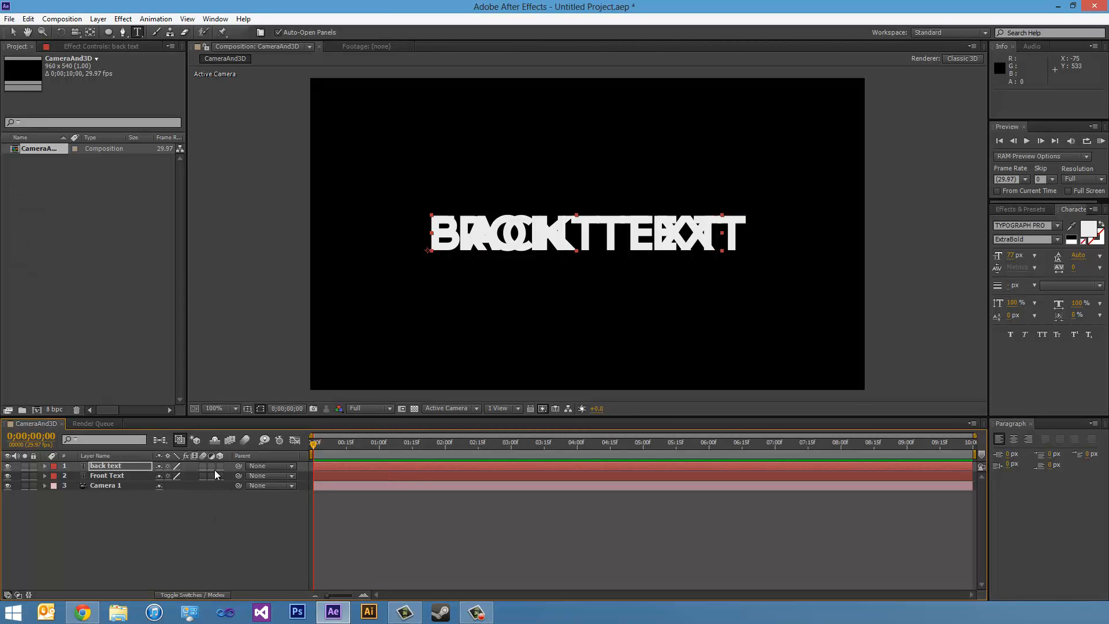
Make the back text and Front Text layers 3D and reveal the Position property of both
{"action": "left_click", "coordinate": [219, 466]}
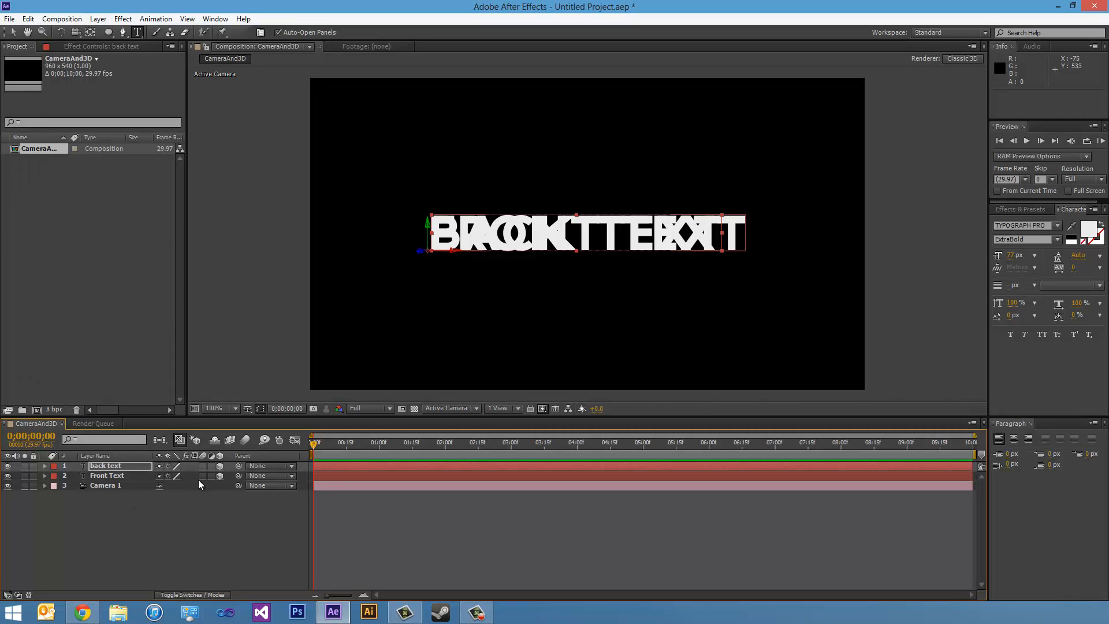
{"action": "left_click", "coordinate": [116, 466]}
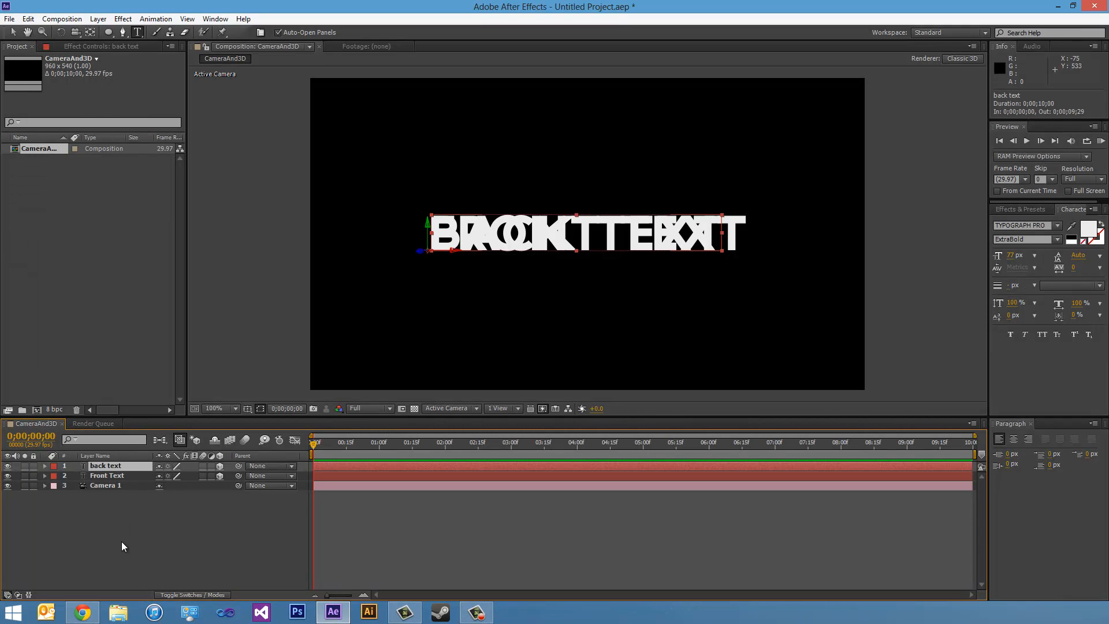
{"action": "left_click", "coordinate": [121, 475], "text": "ctrl"}
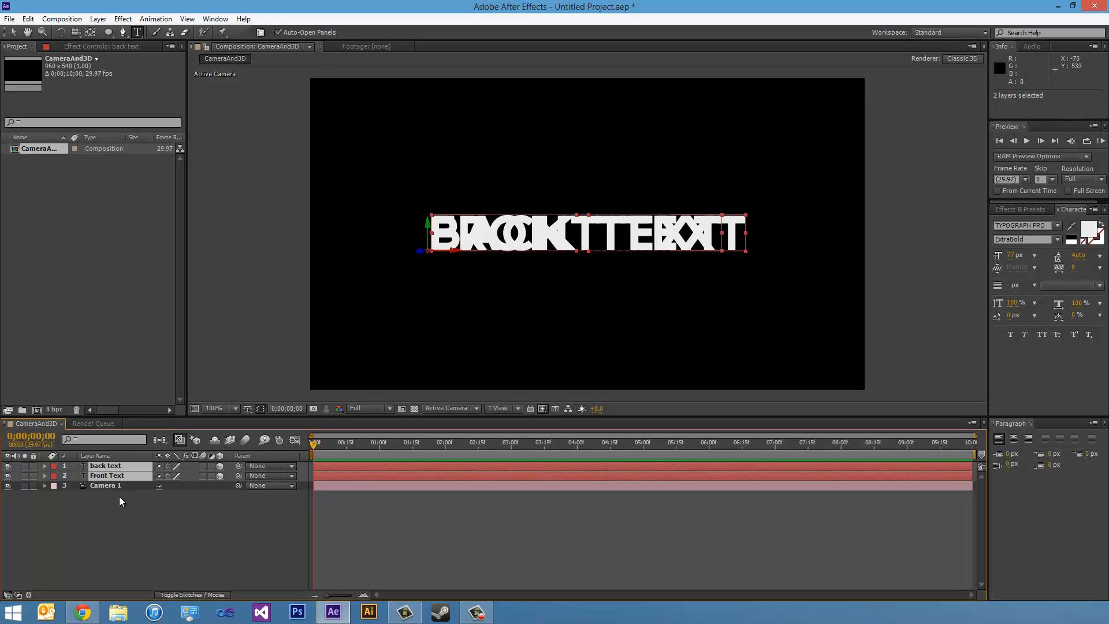
{"action": "left_click", "coordinate": [119, 497]}
{"action": "left_click", "coordinate": [119, 467]}
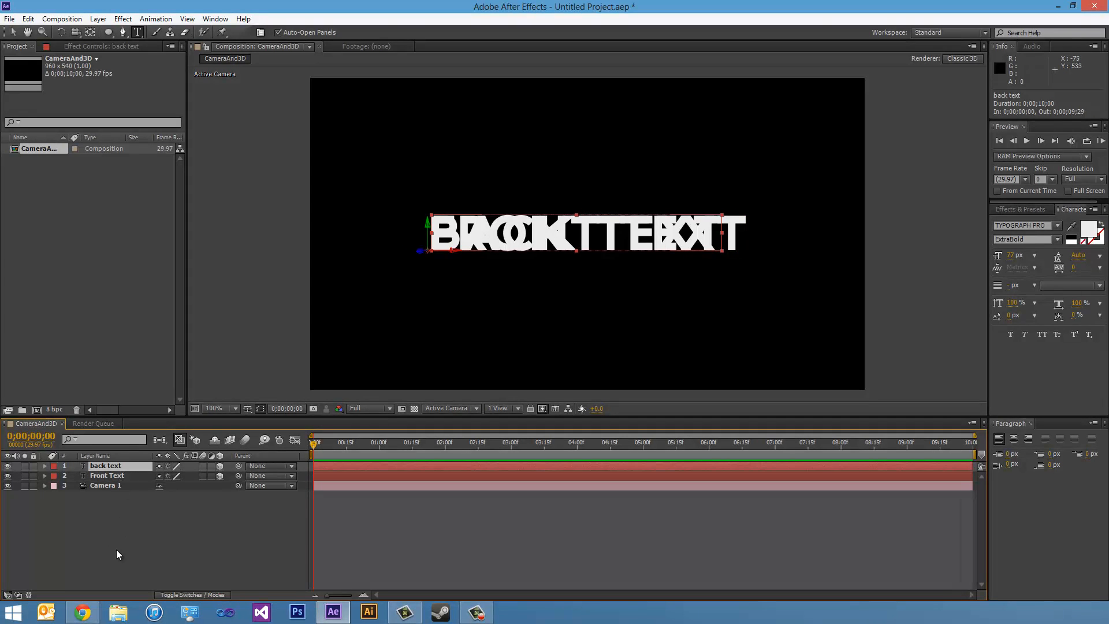
{"action": "left_click", "coordinate": [119, 475], "text": "ctrl"}
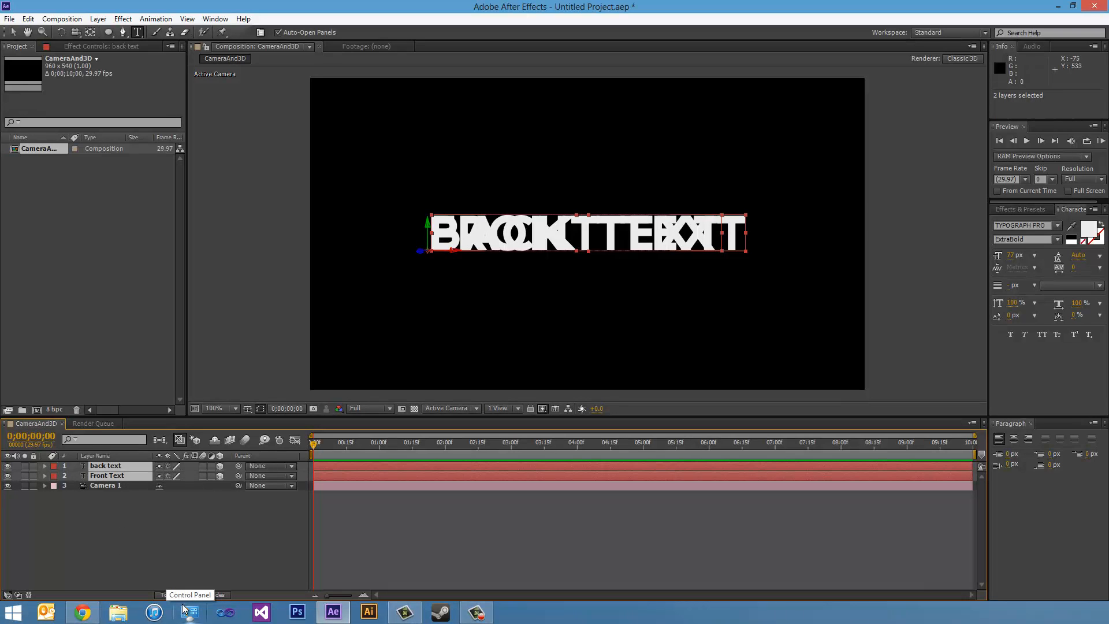
{"action": "key", "text": "p"}
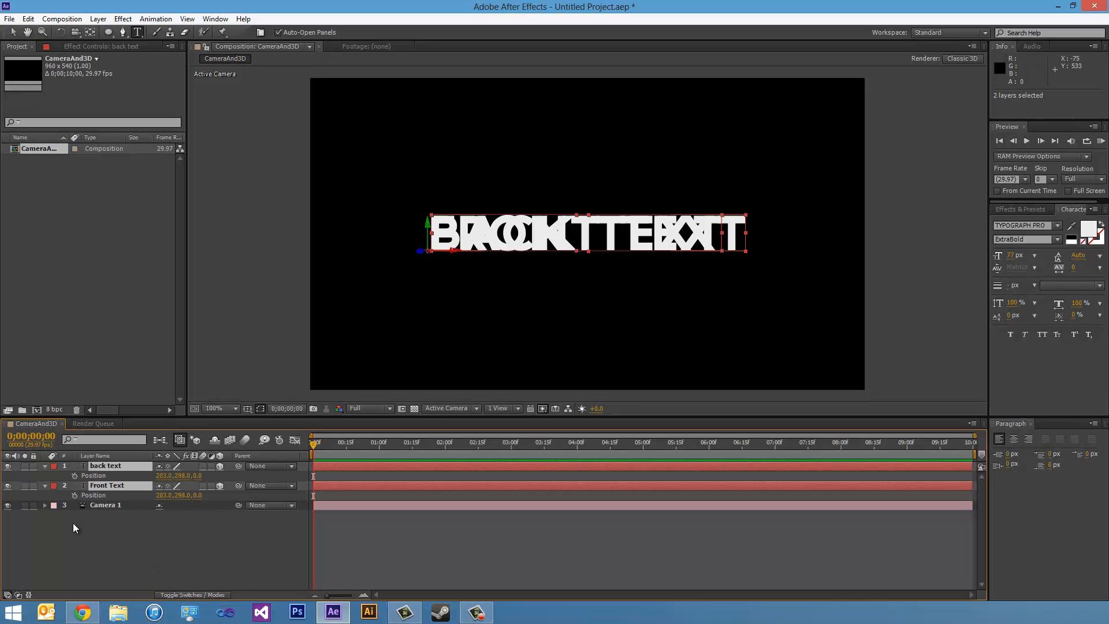
Push the back text layer away from the camera to a Z position of about 4615
{"action": "left_click", "coordinate": [106, 504]}
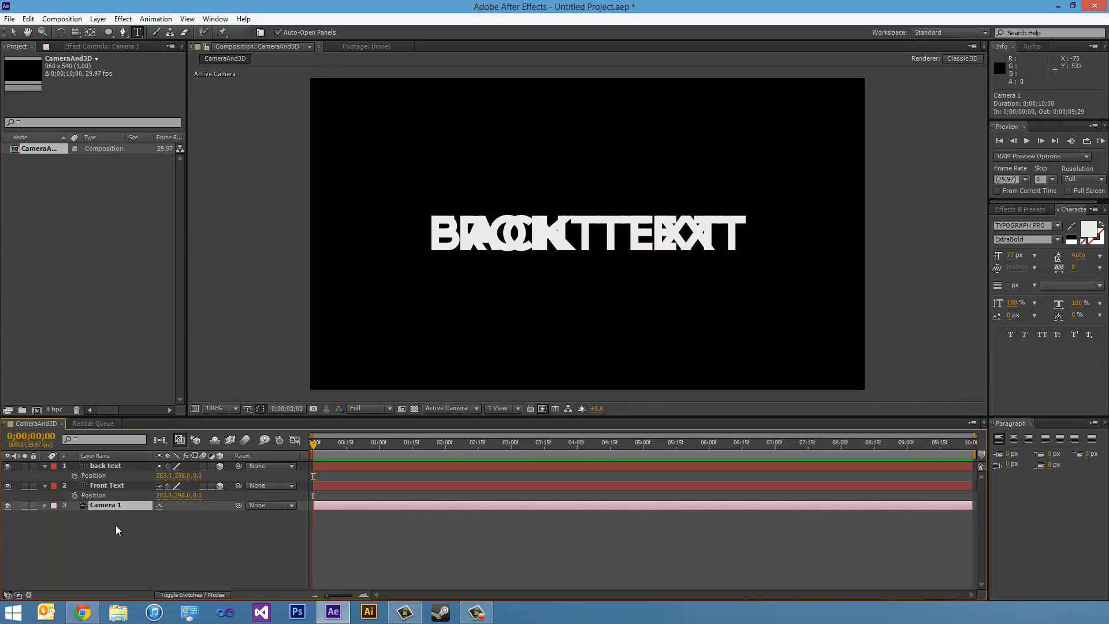
{"action": "left_click", "coordinate": [113, 467]}
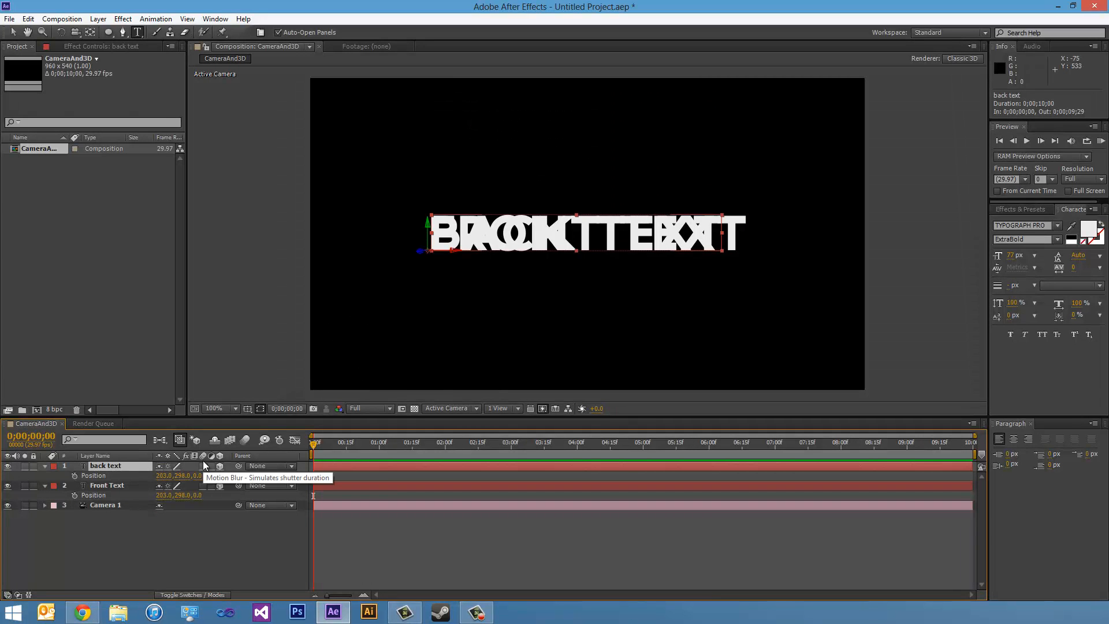
{"action": "left_click_drag", "start_coordinate": [197, 476], "coordinate": [221, 475]}
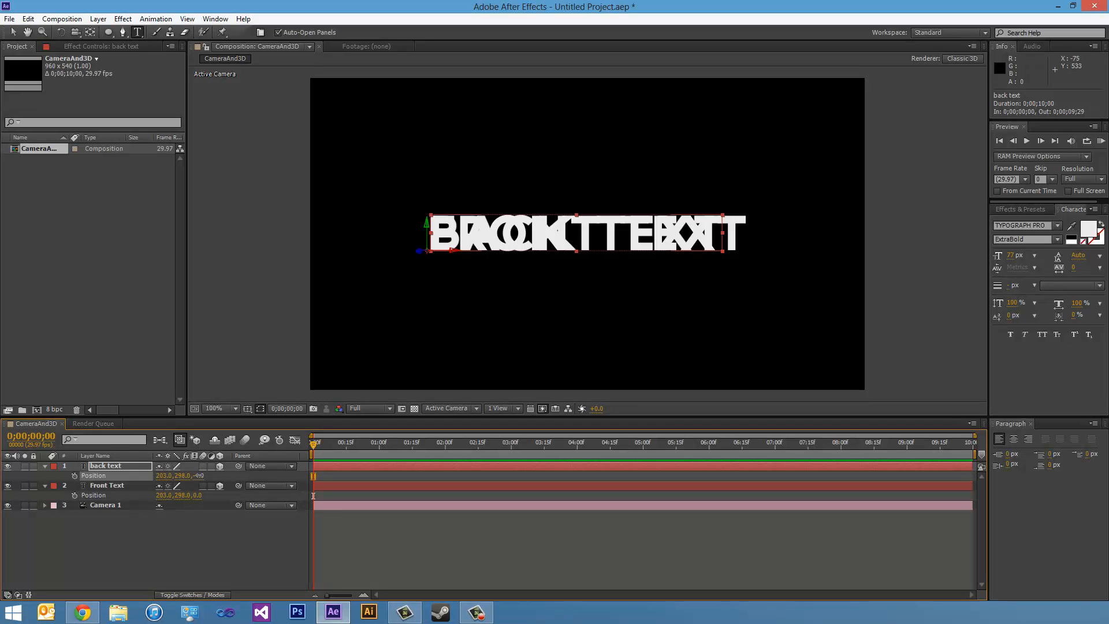
{"action": "left_click_drag", "start_coordinate": [199, 475], "coordinate": [87, 475]}
{"action": "left_click_drag", "start_coordinate": [1, 484], "coordinate": [347, 474]}
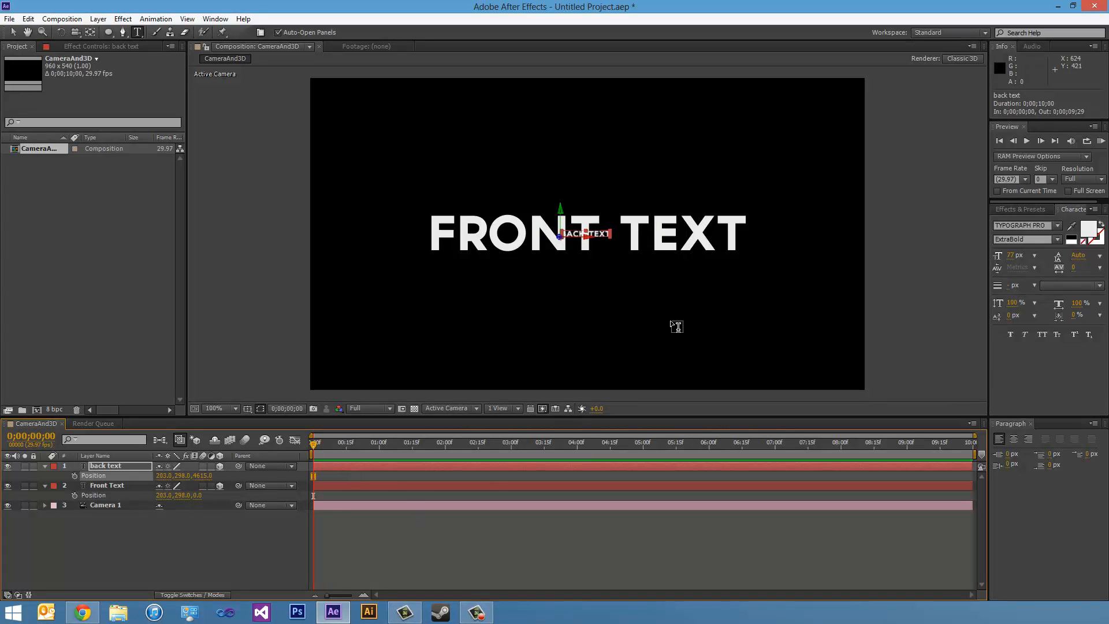
Select Camera 1 and display the composition from Custom View 1
{"action": "left_click", "coordinate": [119, 506]}
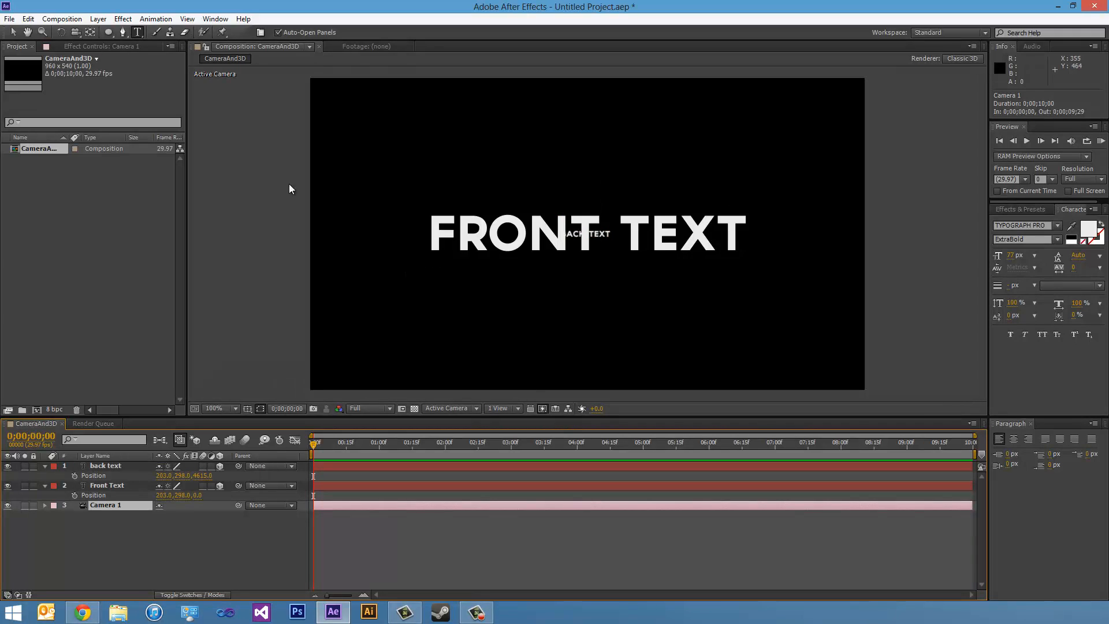
{"action": "key", "text": "v"}
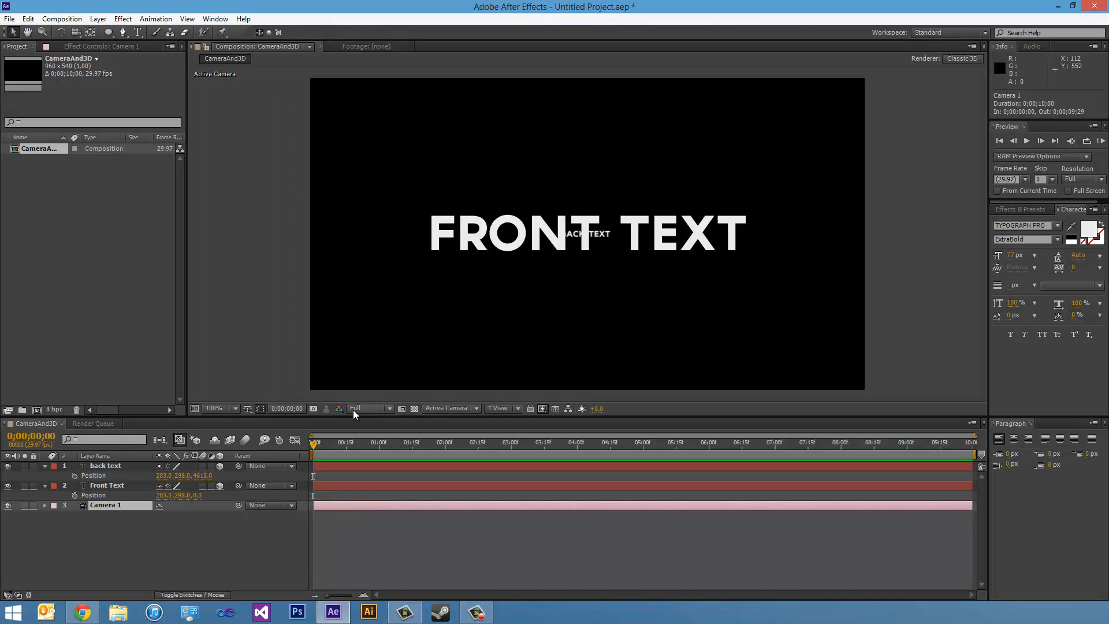
{"action": "left_click", "coordinate": [406, 410]}
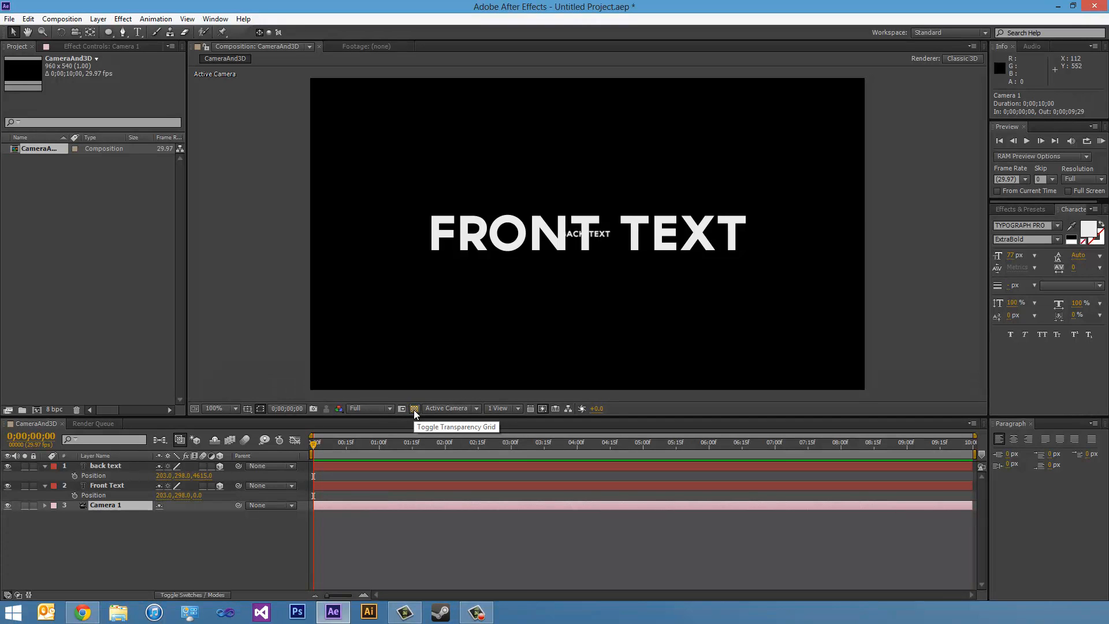
{"action": "left_click", "coordinate": [448, 408]}
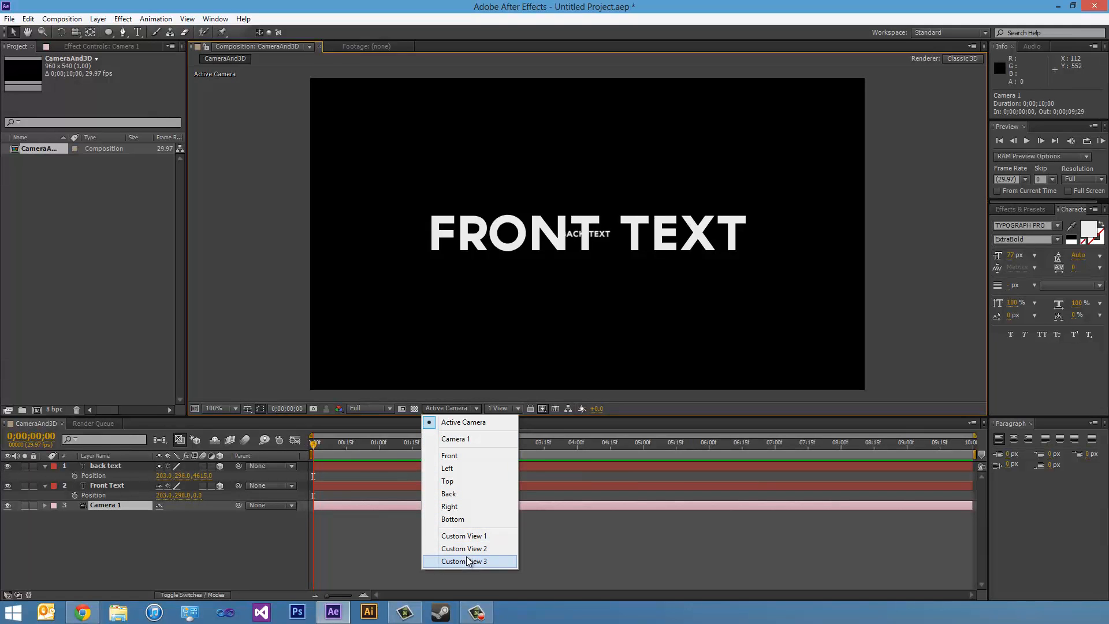
{"action": "left_click", "coordinate": [471, 539]}
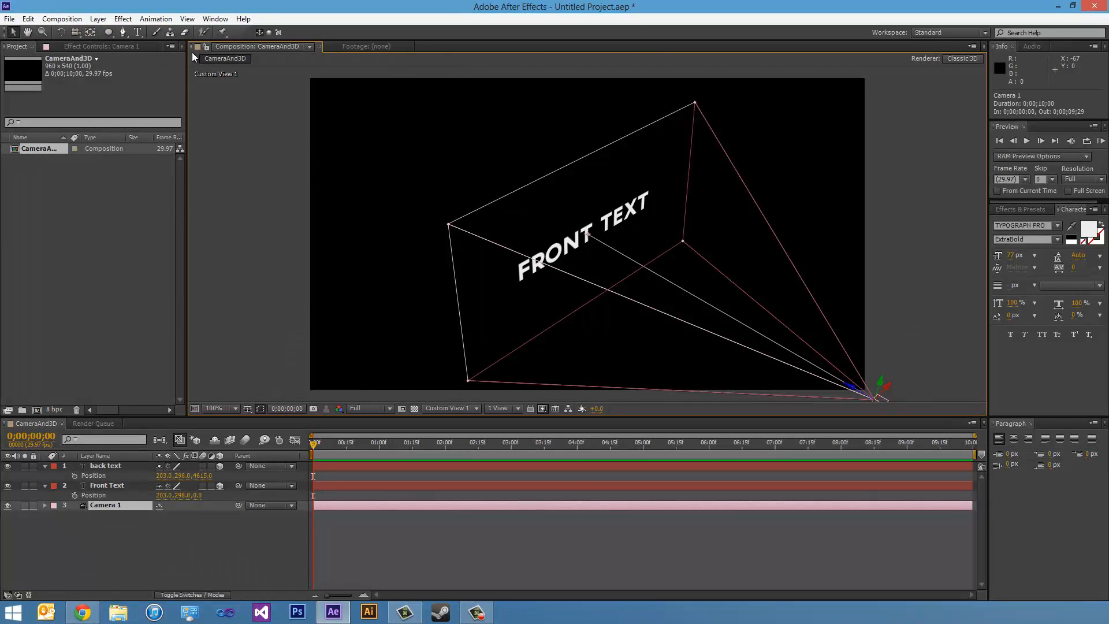
Orbit and zoom Custom View 1 with the Unified Camera Tool to examine how Camera 1 and the two text layers are spaced in depth
{"action": "left_click", "coordinate": [74, 34]}
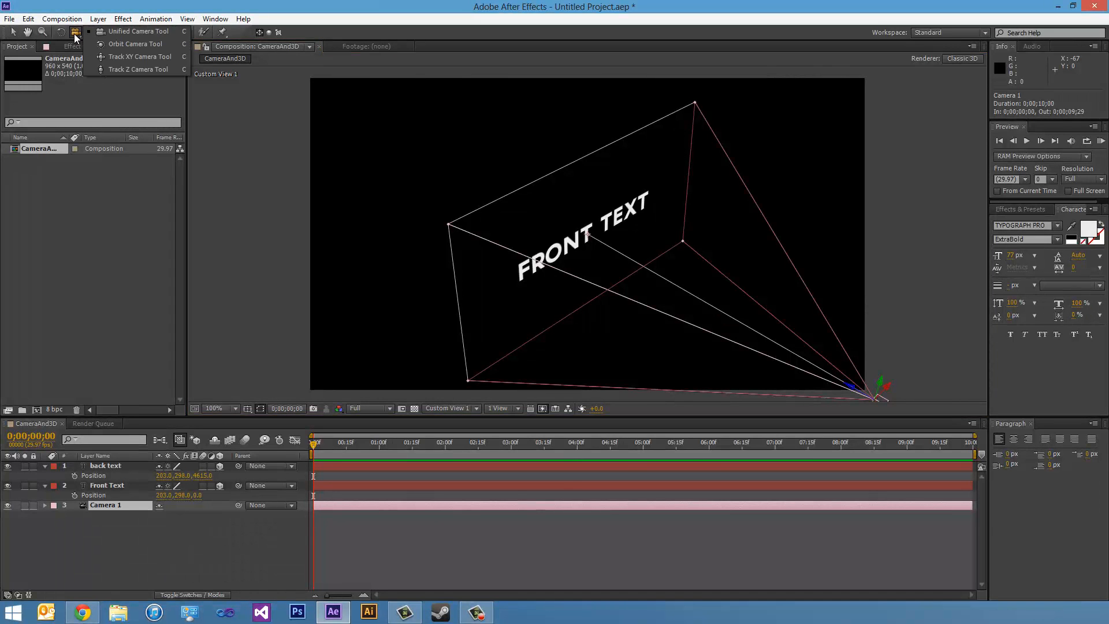
{"action": "left_click", "coordinate": [144, 33]}
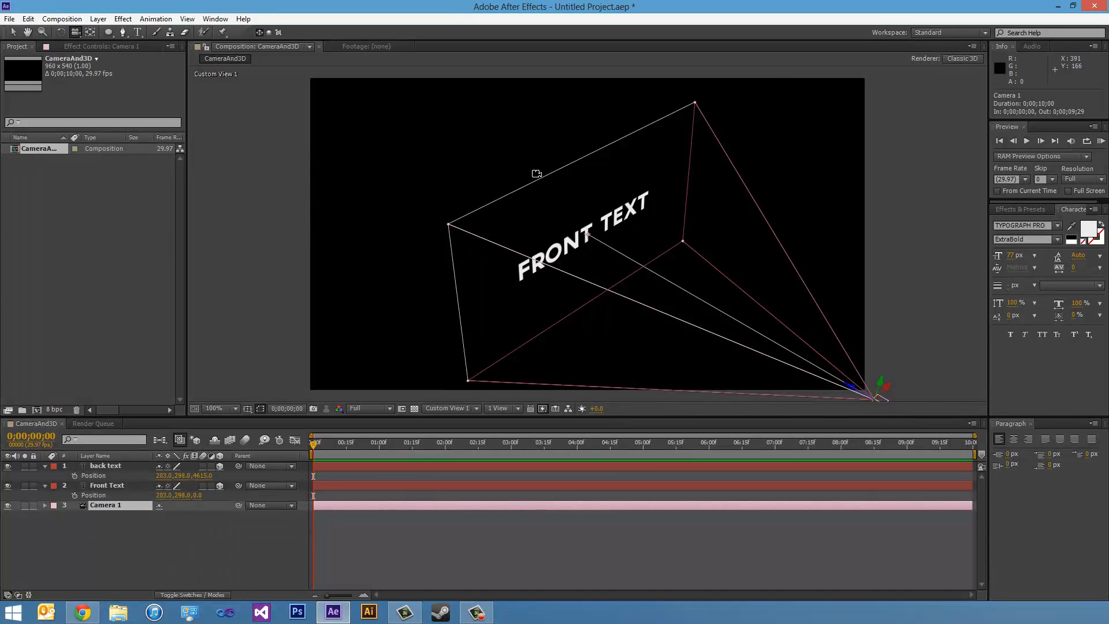
{"action": "left_click_drag", "start_coordinate": [625, 235], "coordinate": [521, 174]}
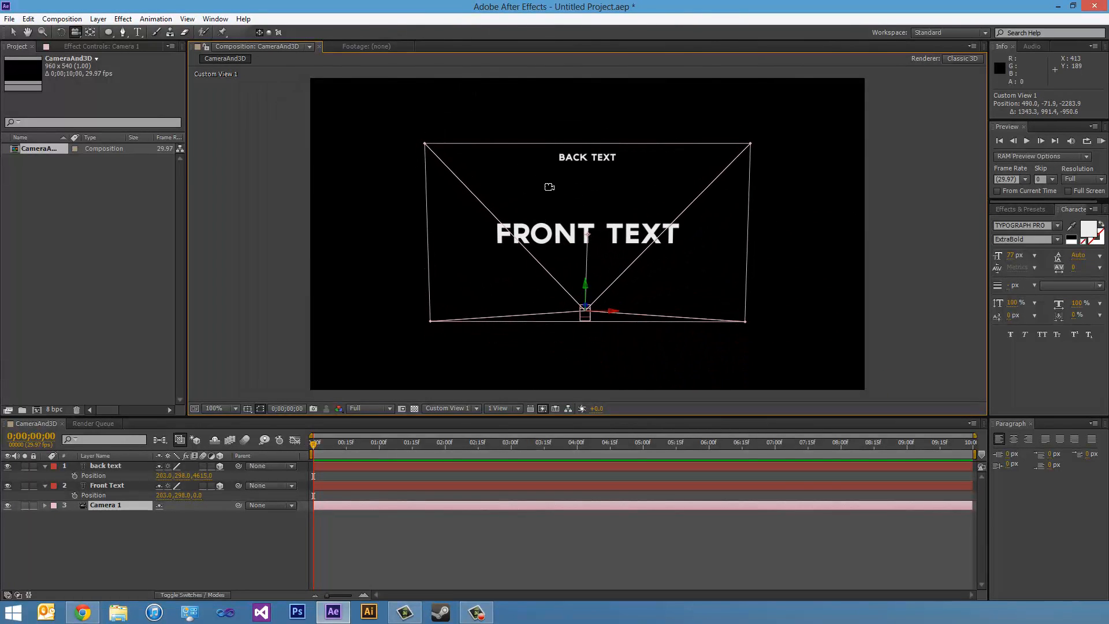
{"action": "left_click_drag", "start_coordinate": [554, 183], "coordinate": [550, 453]}
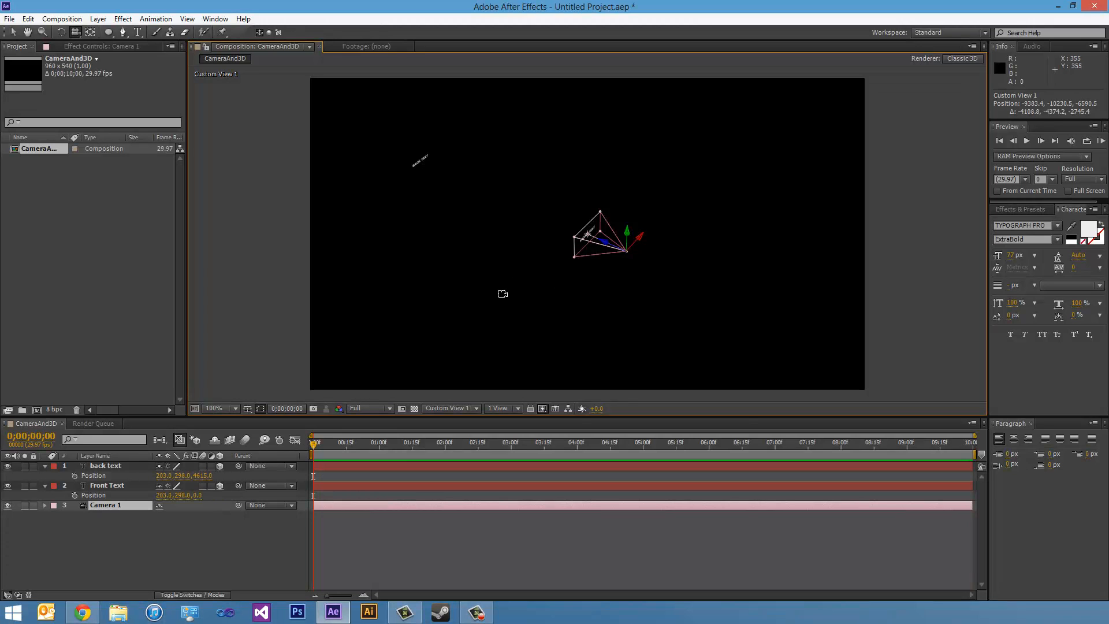
{"action": "left_click", "coordinate": [133, 535]}
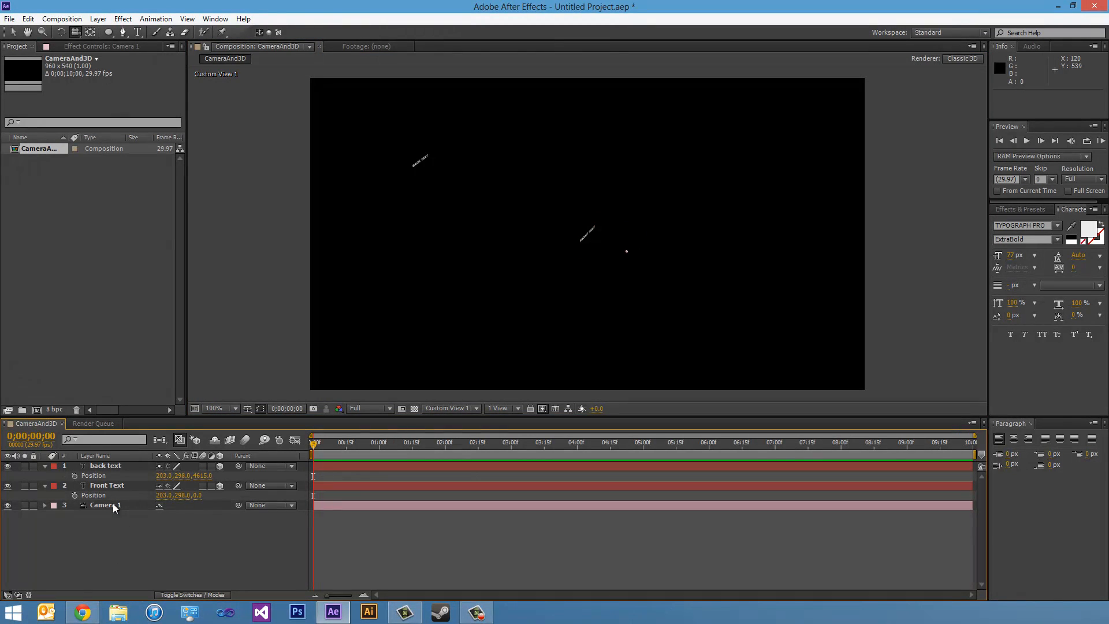
{"action": "left_click", "coordinate": [113, 505]}
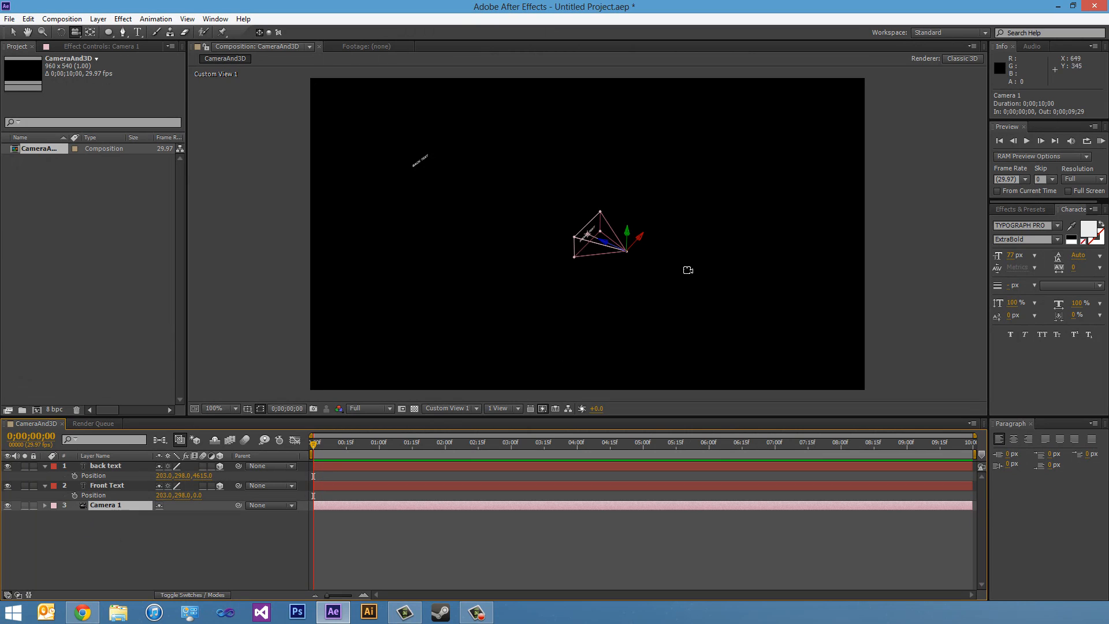
{"action": "left_click_drag", "start_coordinate": [598, 292], "coordinate": [616, 156]}
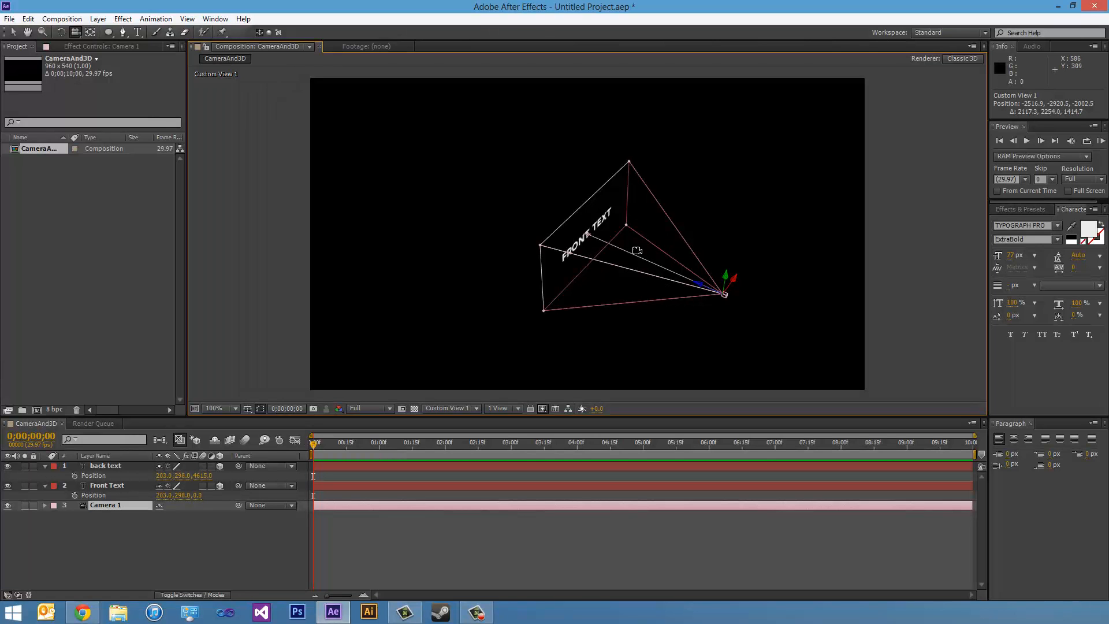
{"action": "left_click_drag", "start_coordinate": [682, 252], "coordinate": [606, 234]}
{"action": "left_click_drag", "start_coordinate": [613, 179], "coordinate": [615, 122]}
{"action": "left_click_drag", "start_coordinate": [616, 342], "coordinate": [599, 408]}
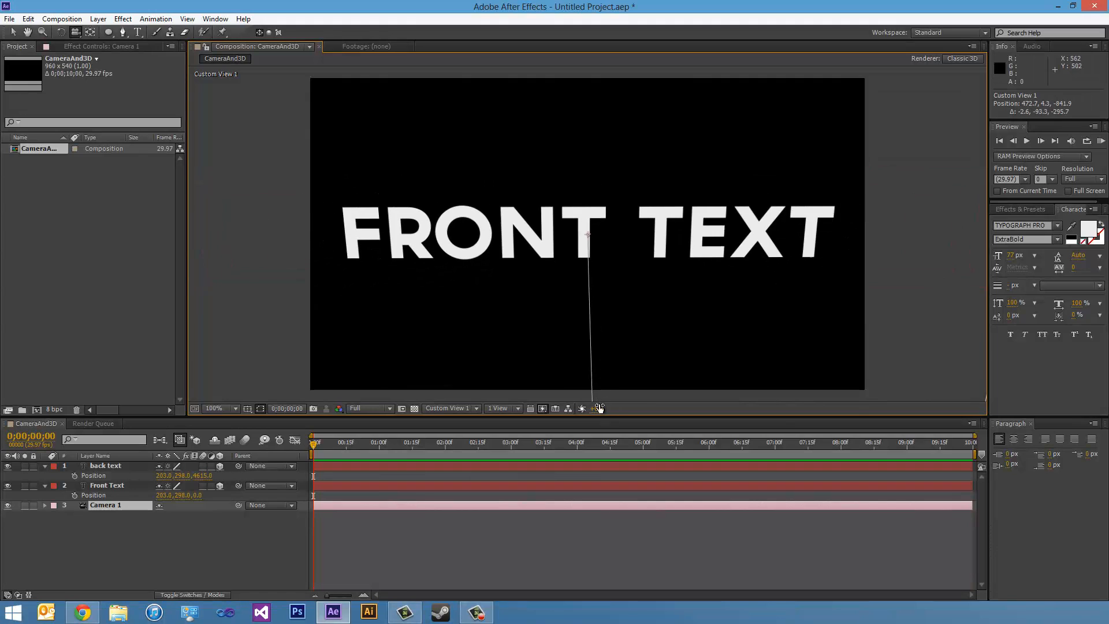
{"action": "left_click_drag", "start_coordinate": [606, 208], "coordinate": [613, 353]}
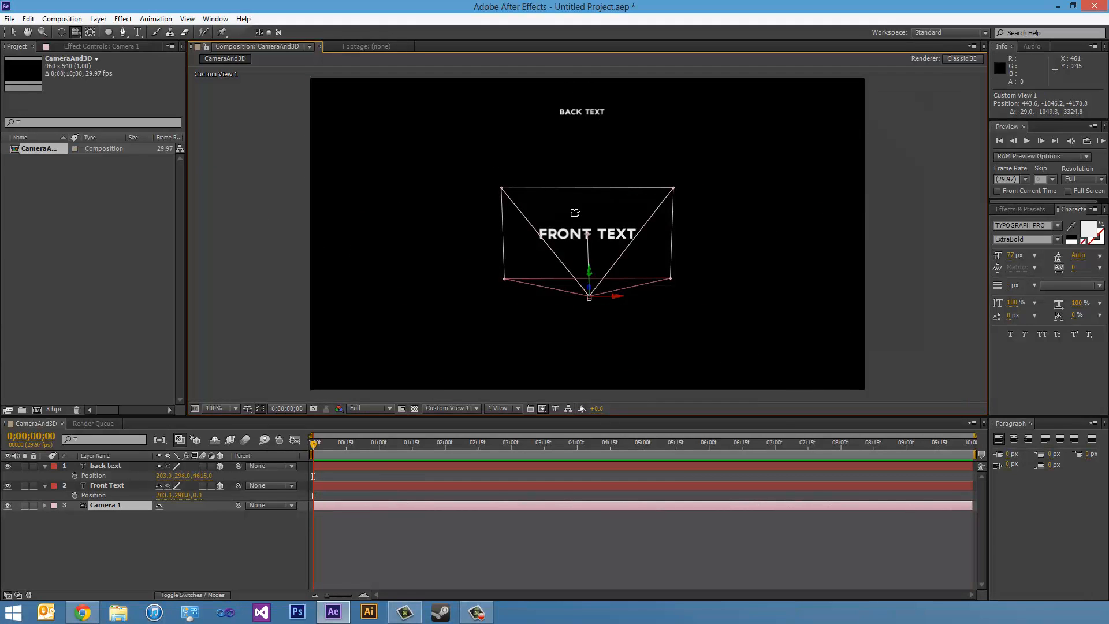
{"action": "left_click_drag", "start_coordinate": [543, 229], "coordinate": [555, 339]}
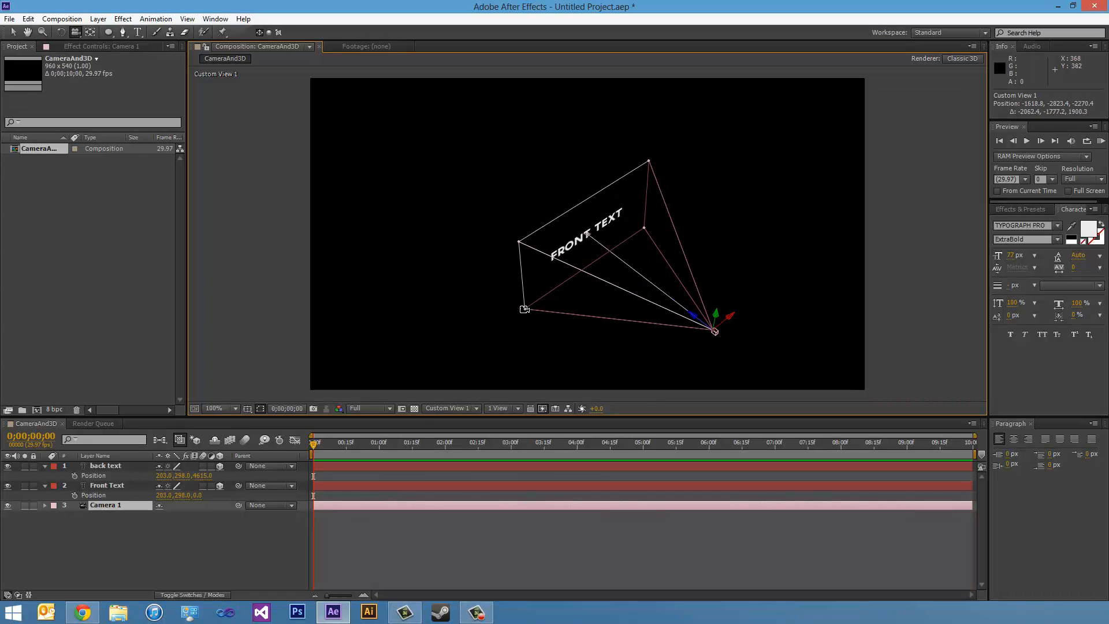
Compare the Active Camera view with Custom View 1, viewed from farther away, keeping Camera 1 selected
{"action": "left_click", "coordinate": [475, 407]}
{"action": "left_click", "coordinate": [456, 421]}
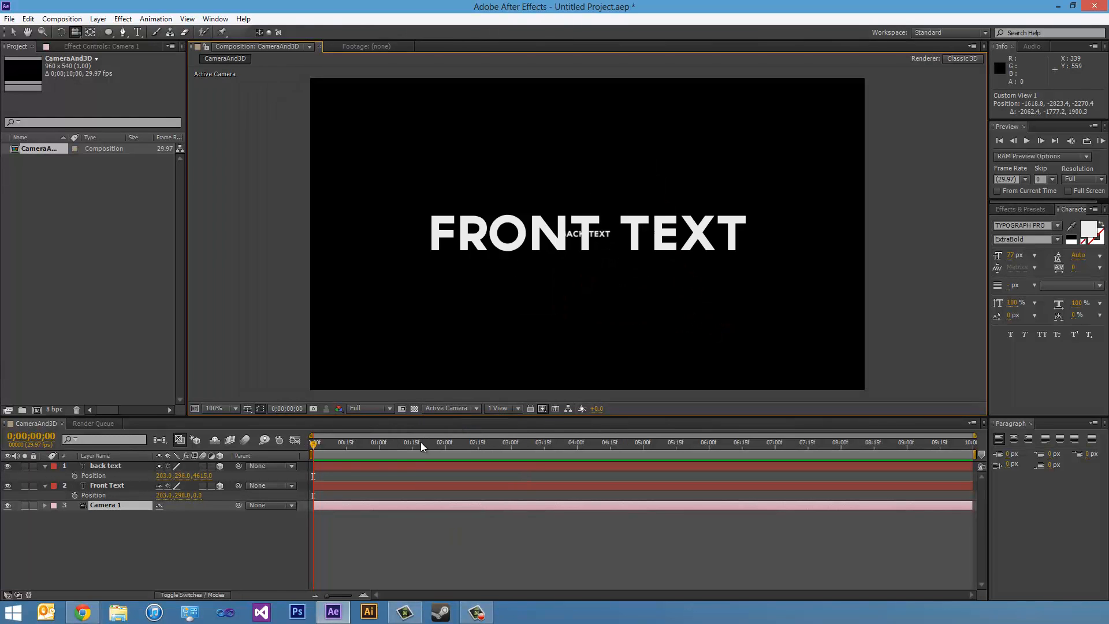
{"action": "left_click", "coordinate": [467, 410]}
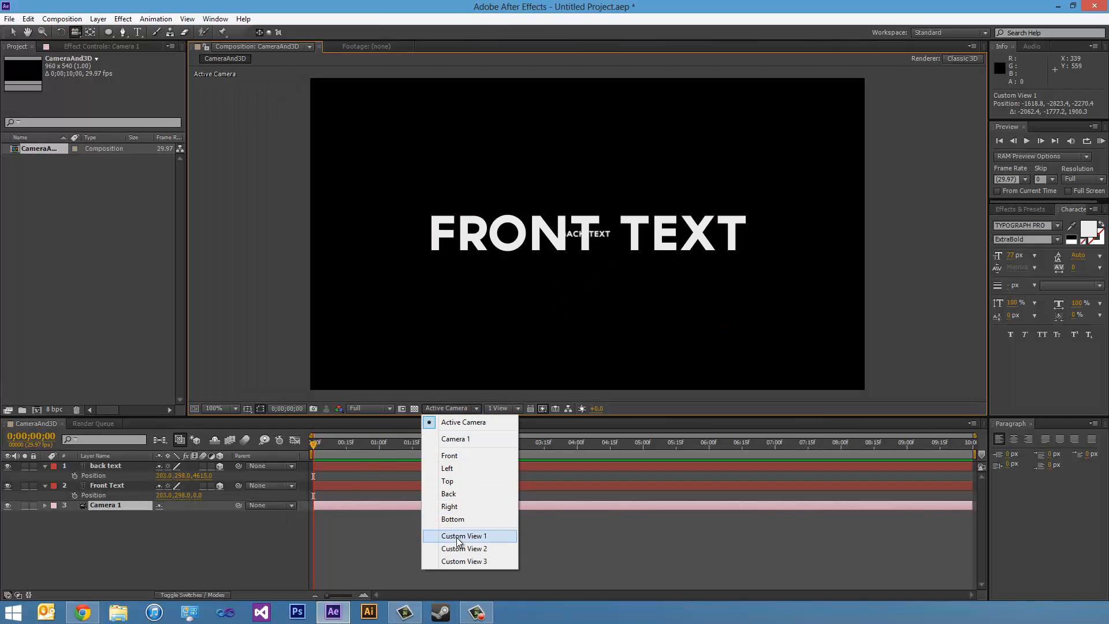
{"action": "left_click", "coordinate": [464, 532]}
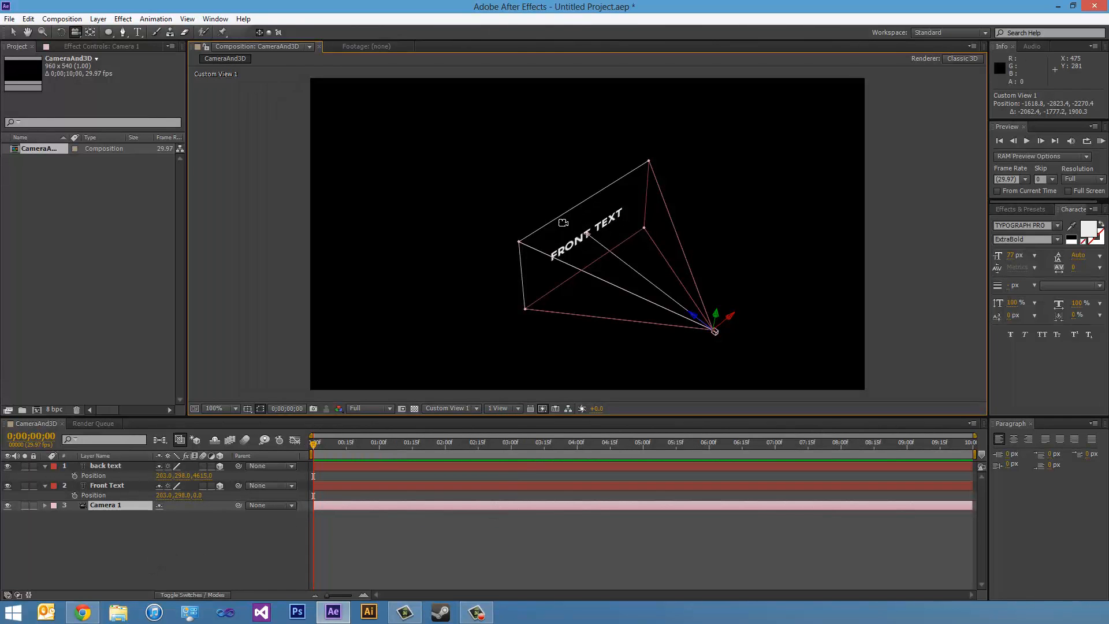
{"action": "left_click_drag", "start_coordinate": [563, 222], "coordinate": [534, 356]}
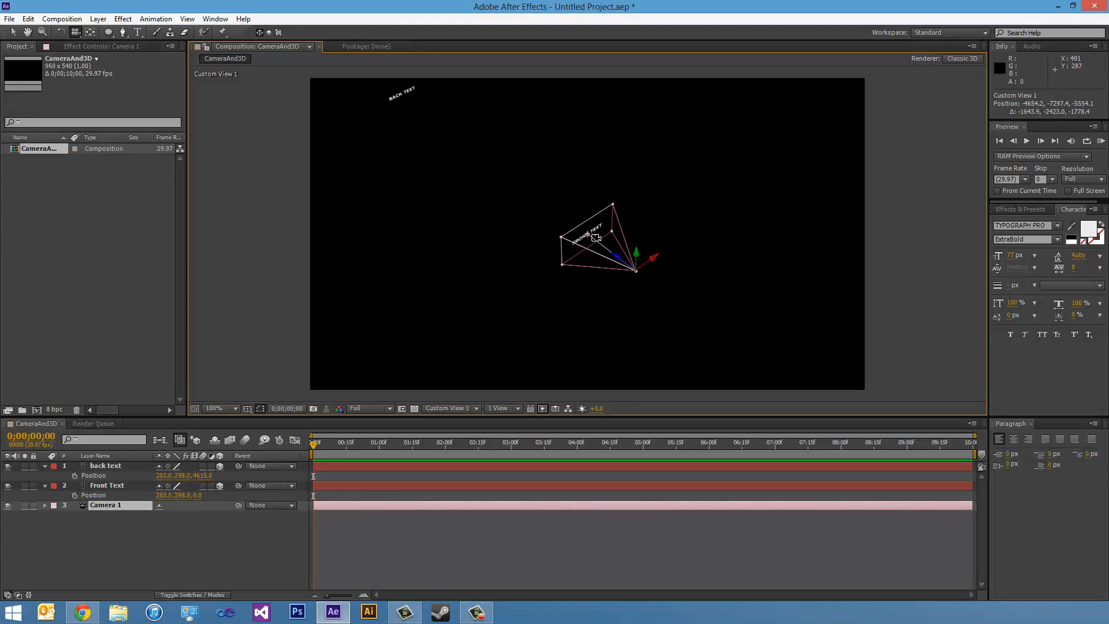
{"action": "left_click", "coordinate": [105, 561]}
{"action": "left_click", "coordinate": [104, 507]}
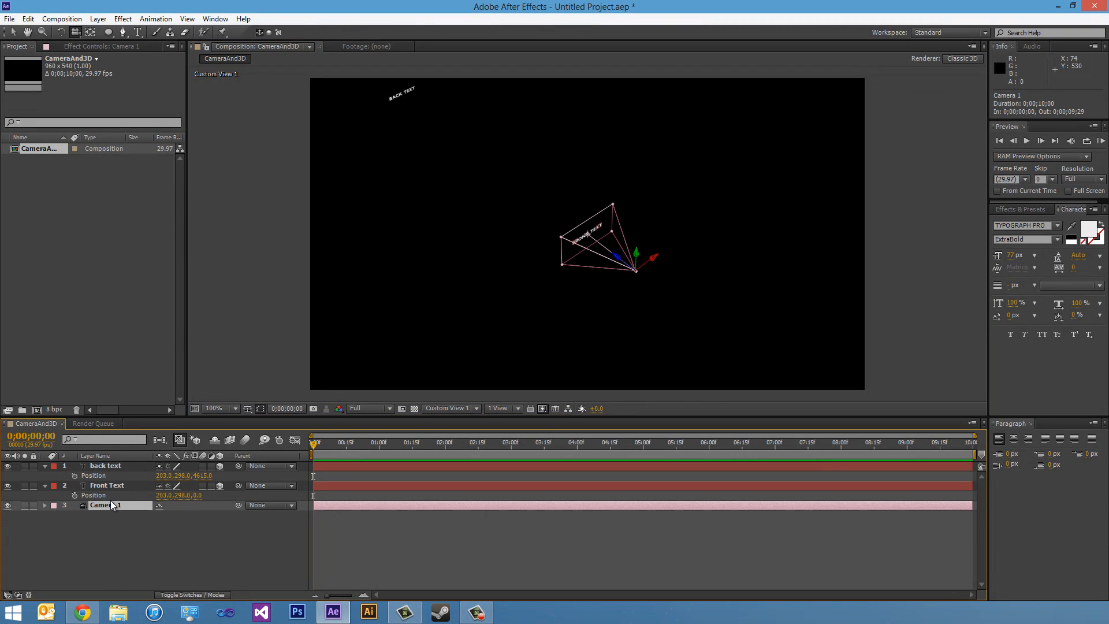
Reveal Camera 1's Position, try moving it to about X 100 and Y -110, and undo the position changes
{"action": "key", "text": "p"}
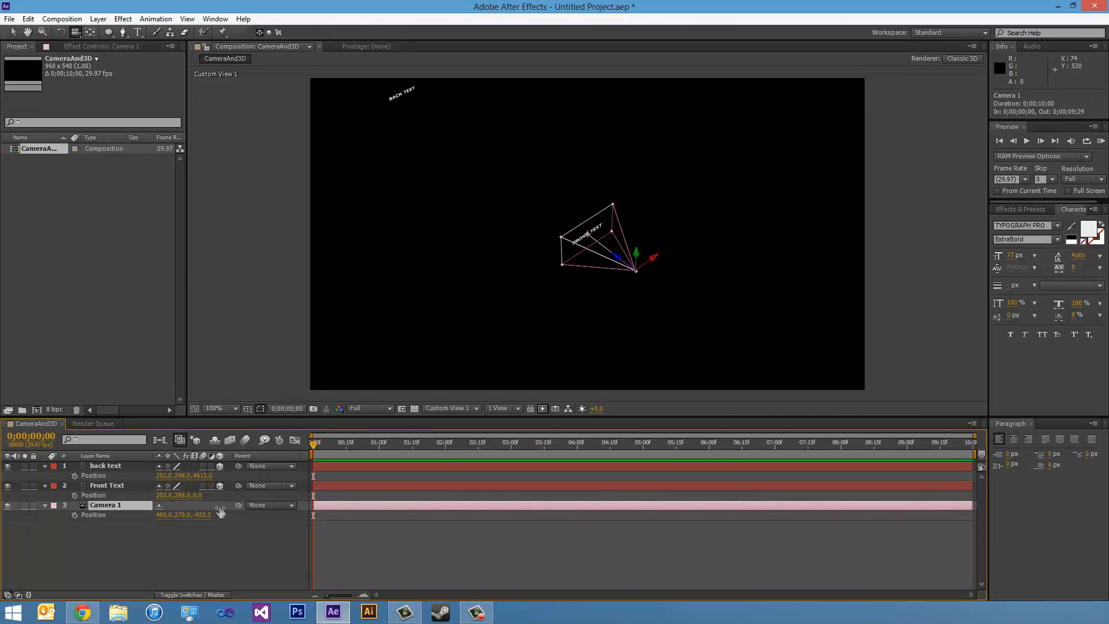
{"action": "left_click_drag", "start_coordinate": [164, 514], "coordinate": [0, 518]}
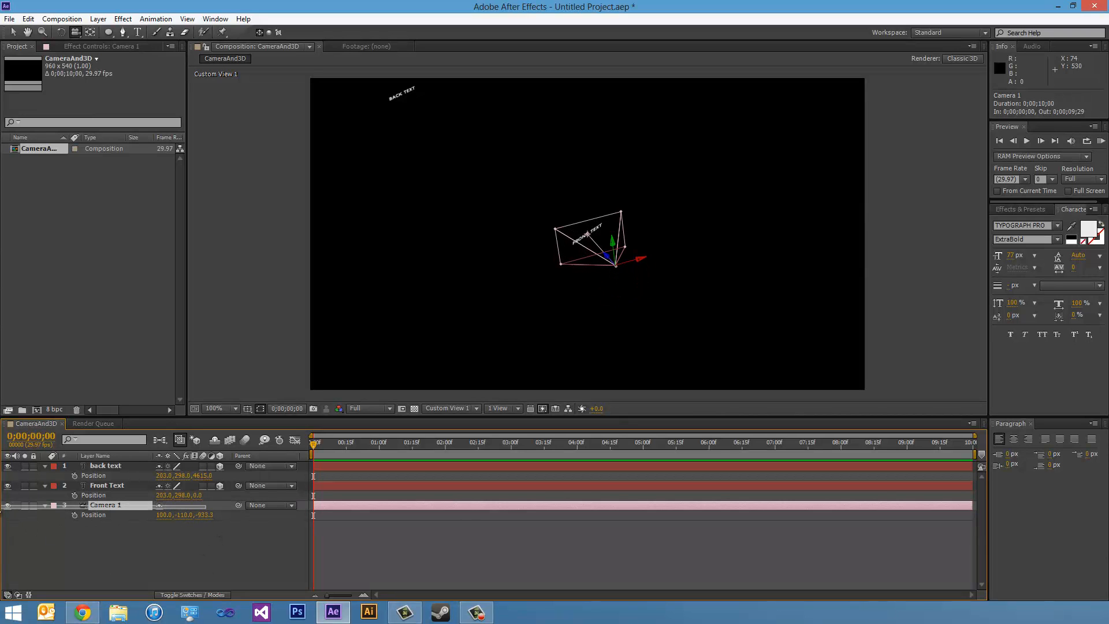
{"action": "left_click_drag", "start_coordinate": [208, 515], "coordinate": [830, 552]}
{"action": "key", "text": "ctrl+z"}
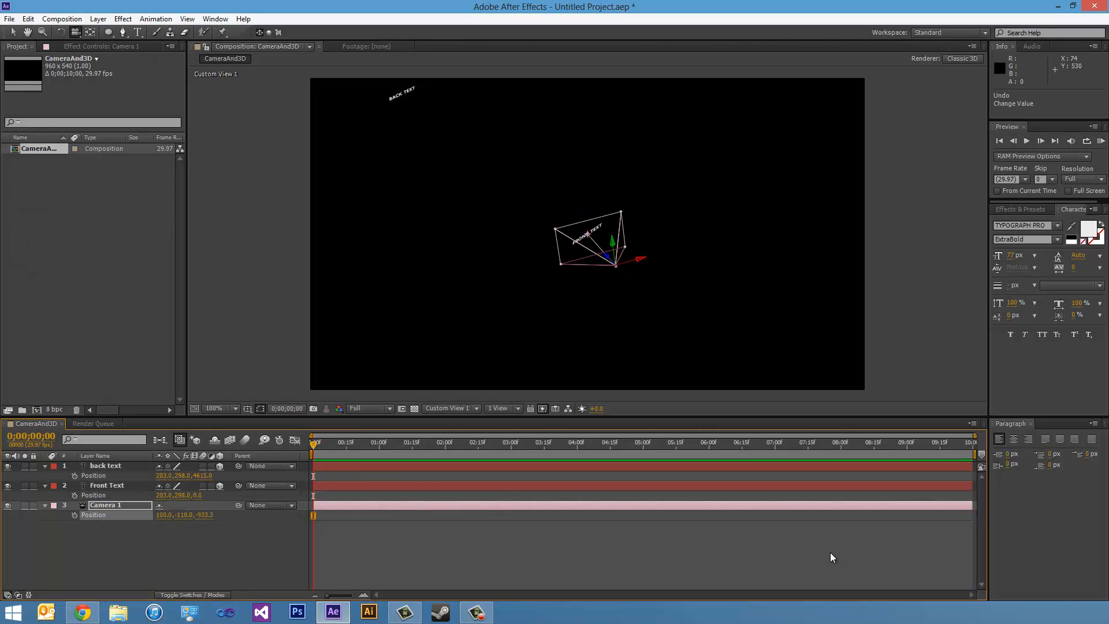
{"action": "key", "text": "ctrl+z"}
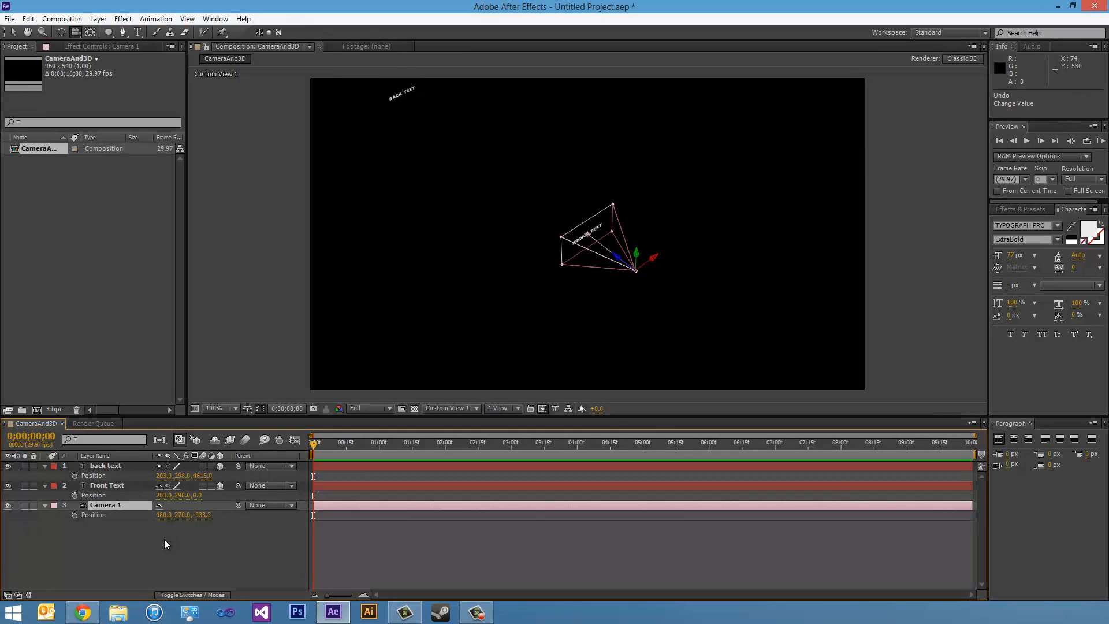
Try moving Camera 1 along Z to about -1037 and about -730, then undo the moves
{"action": "left_click_drag", "start_coordinate": [202, 514], "coordinate": [254, 466]}
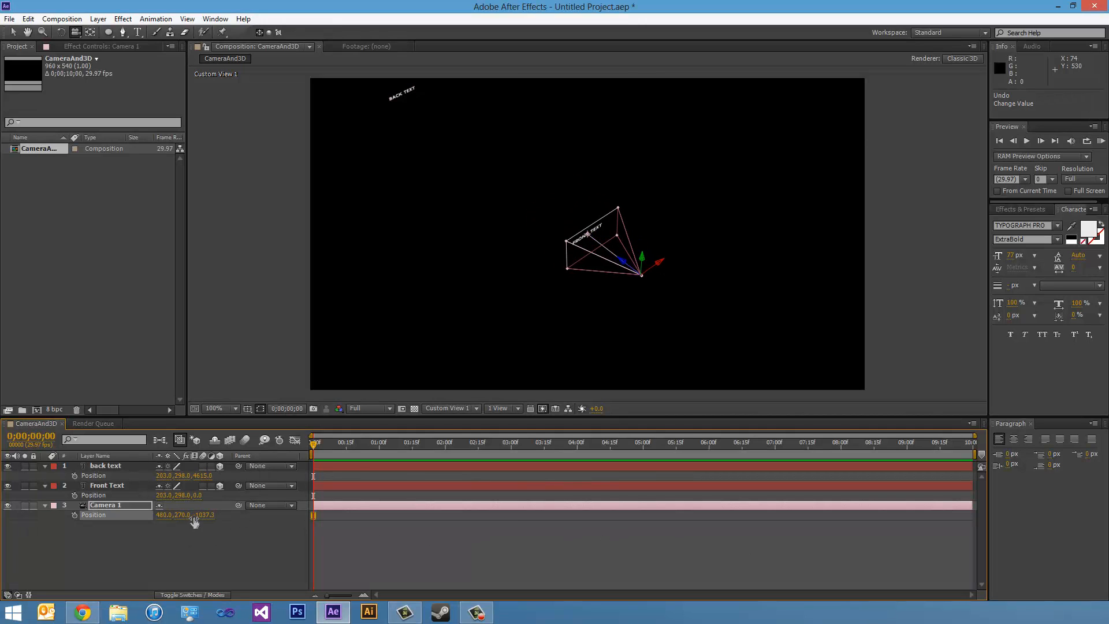
{"action": "left_click_drag", "start_coordinate": [70, 514], "coordinate": [226, 531]}
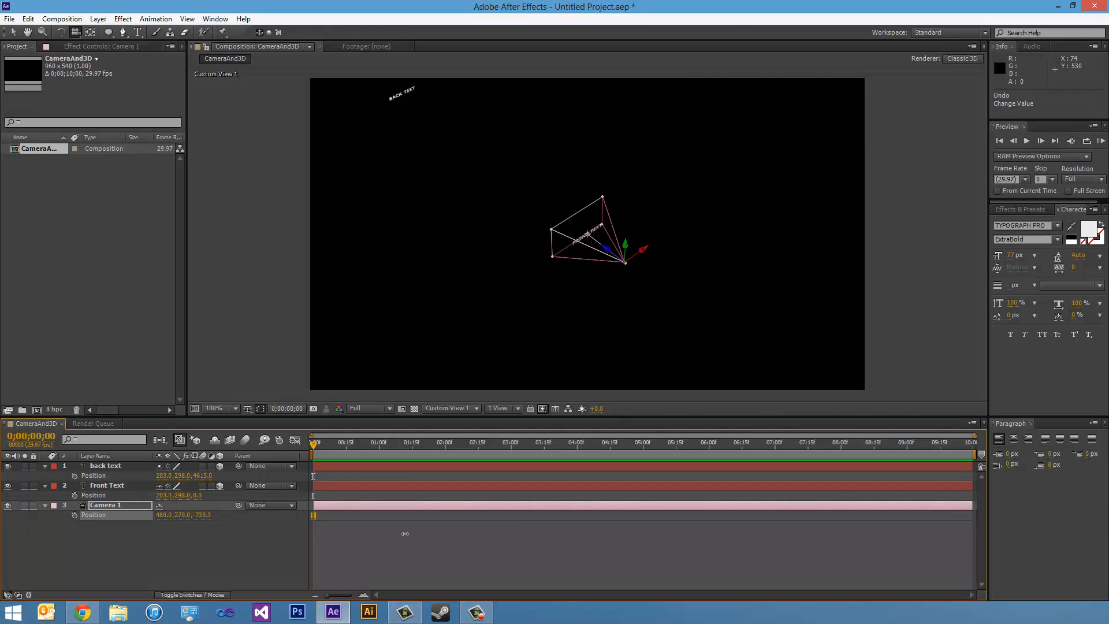
{"action": "key", "text": "ctrl+z"}
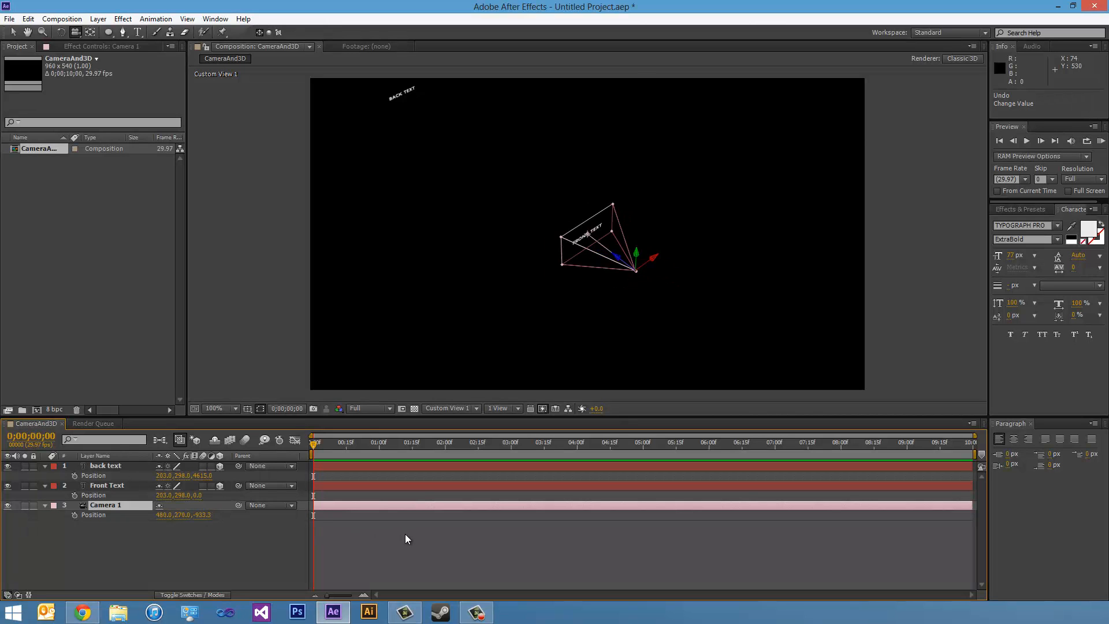
{"action": "key", "text": "ctrl+z"}
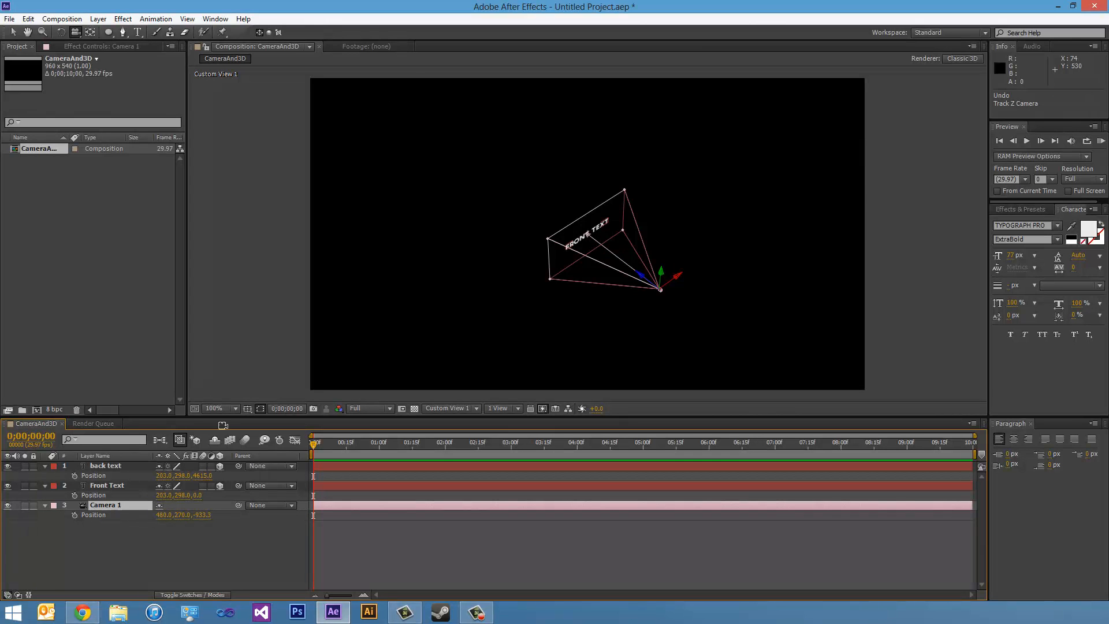
Try shifting Camera 1 sideways to an X position of 664 in Custom View 1, then undo the shift
{"action": "scroll", "coordinate": [449, 241], "scroll_direction": "down", "scroll_amount": 2}
{"action": "scroll", "coordinate": [450, 241], "scroll_direction": "up", "scroll_amount": 2}
{"action": "left_click_drag", "start_coordinate": [498, 255], "coordinate": [313, 422]}
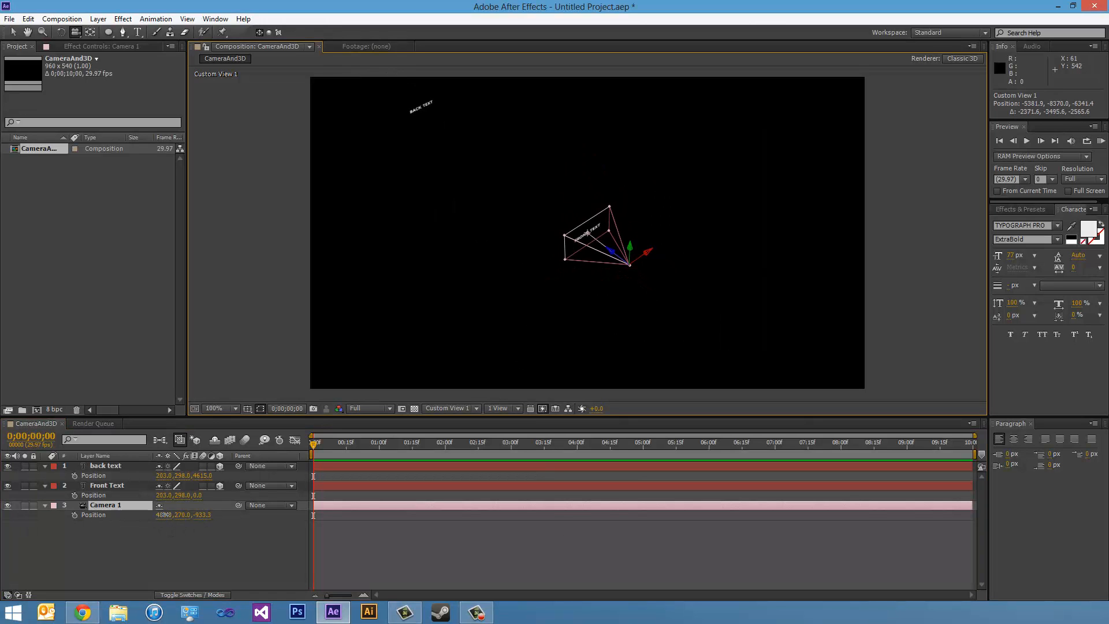
{"action": "left_click_drag", "start_coordinate": [160, 516], "coordinate": [240, 483]}
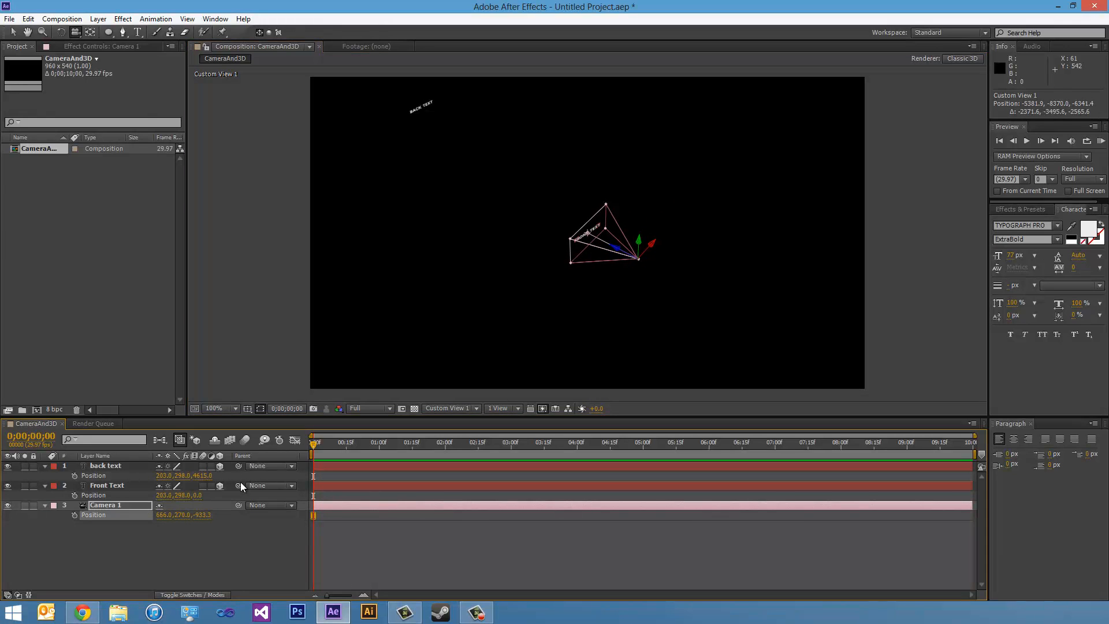
{"action": "key", "text": "ctrl+z"}
{"action": "key", "text": "ctrl+z"}
Expand Camera 1's Transform properties and set its Point of Interest Z to about 4626, near the back text
{"action": "left_click", "coordinate": [48, 507]}
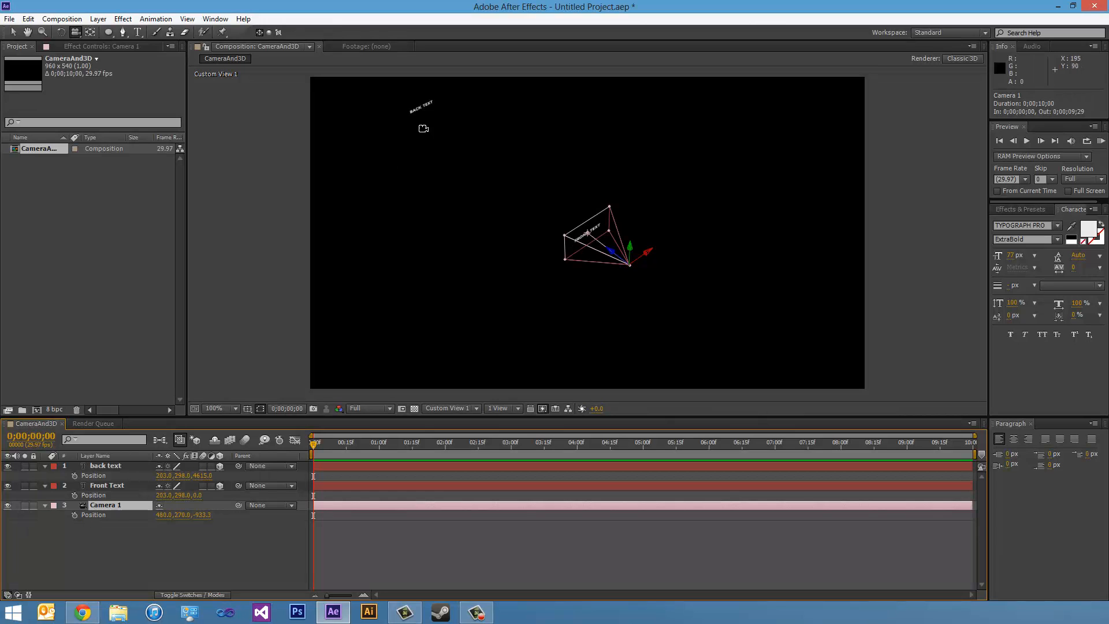
{"action": "left_click", "coordinate": [45, 506]}
{"action": "left_click", "coordinate": [45, 506]}
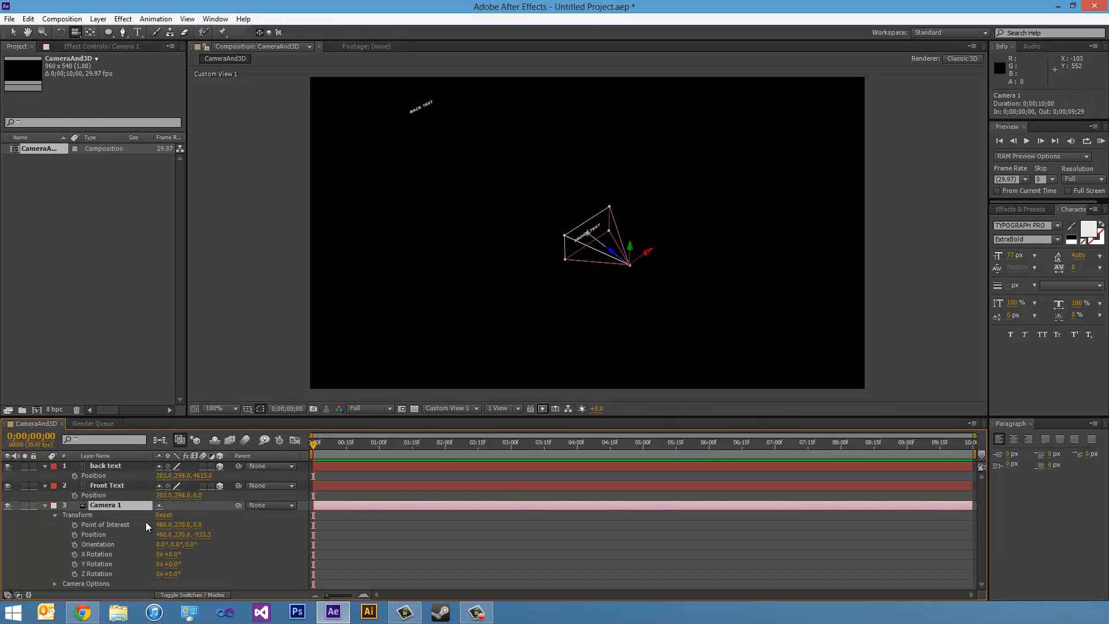
{"action": "left_click_drag", "start_coordinate": [196, 525], "coordinate": [497, 529]}
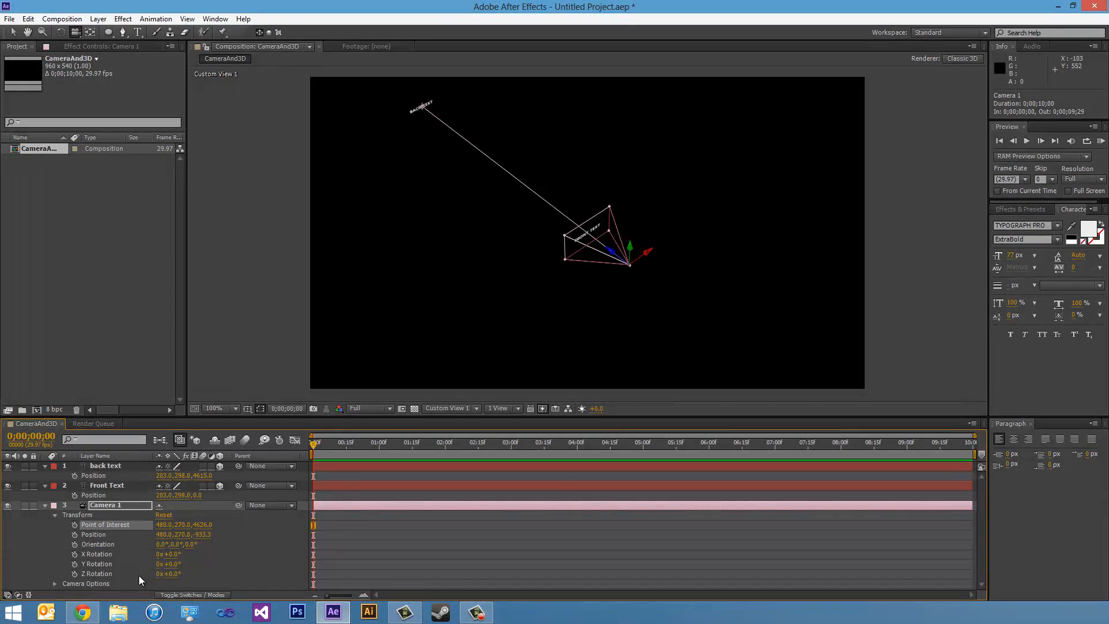
Try moving Camera 1 to a Z position of about 3787, close to the back text, then undo the move
{"action": "left_click_drag", "start_coordinate": [203, 534], "coordinate": [535, 595]}
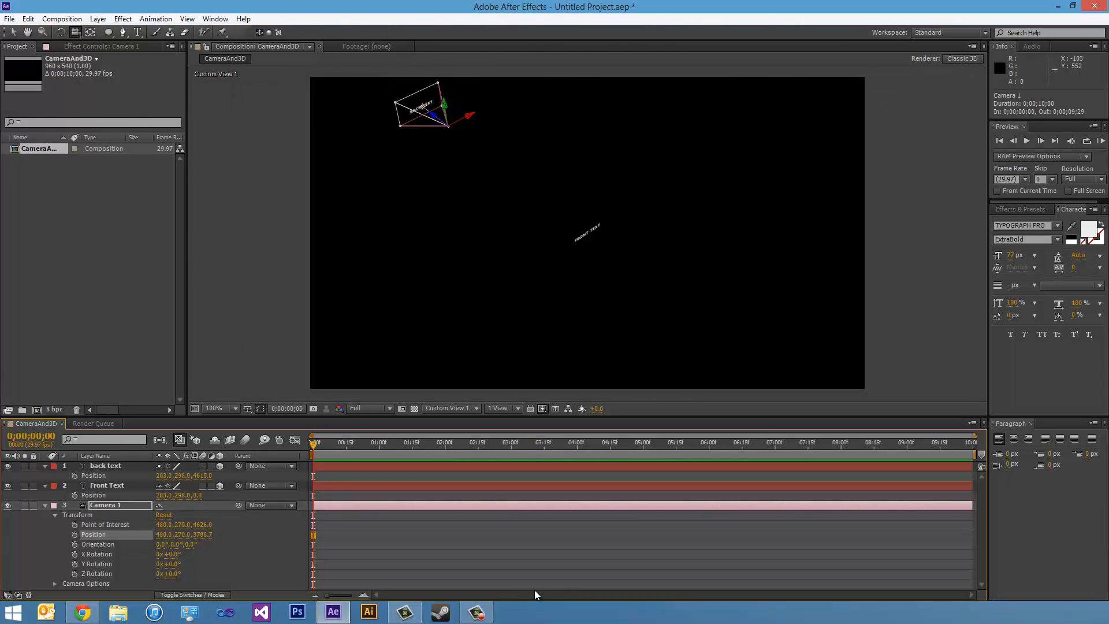
{"action": "key", "text": "ctrl+z"}
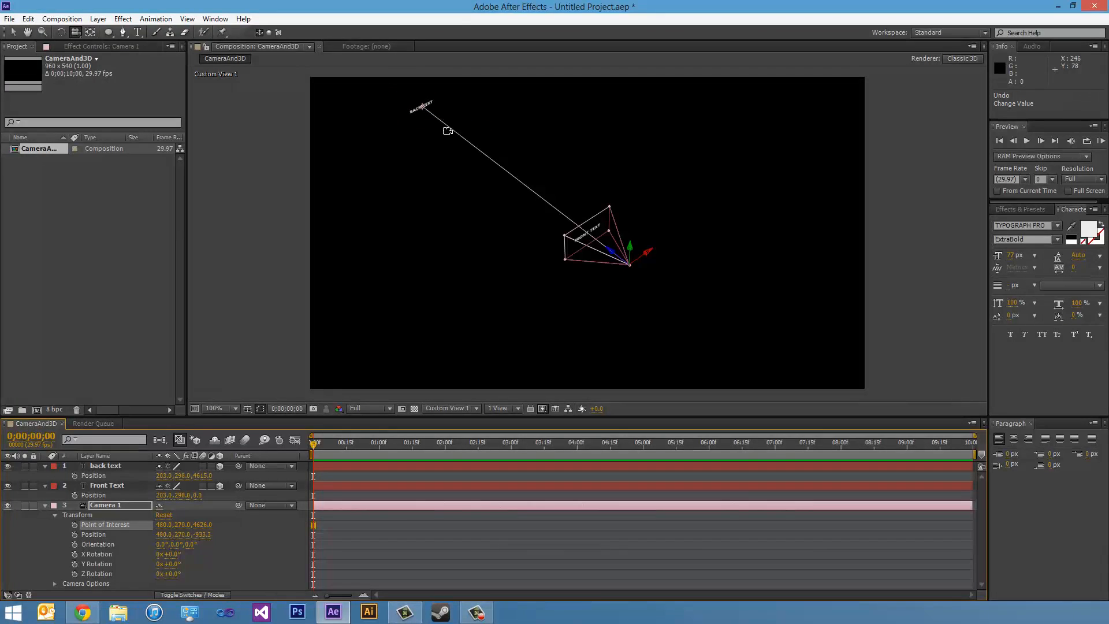
Inspect the back text up close in Custom View 1 and fine-tune Camera 1's Point of Interest Z to 4597
{"action": "left_click_drag", "start_coordinate": [447, 130], "coordinate": [495, 175]}
{"action": "mouse_move", "coordinate": [567, 305]}
{"action": "left_mouse_down"}
{"action": "mouse_move", "coordinate": [557, 270]}
{"action": "mouse_move", "coordinate": [552, 300]}
{"action": "mouse_move", "coordinate": [562, 208]}
{"action": "mouse_move", "coordinate": [589, 270]}
{"action": "mouse_move", "coordinate": [569, 324]}
{"action": "left_mouse_up"}
{"action": "left_click_drag", "start_coordinate": [497, 322], "coordinate": [494, 333]}
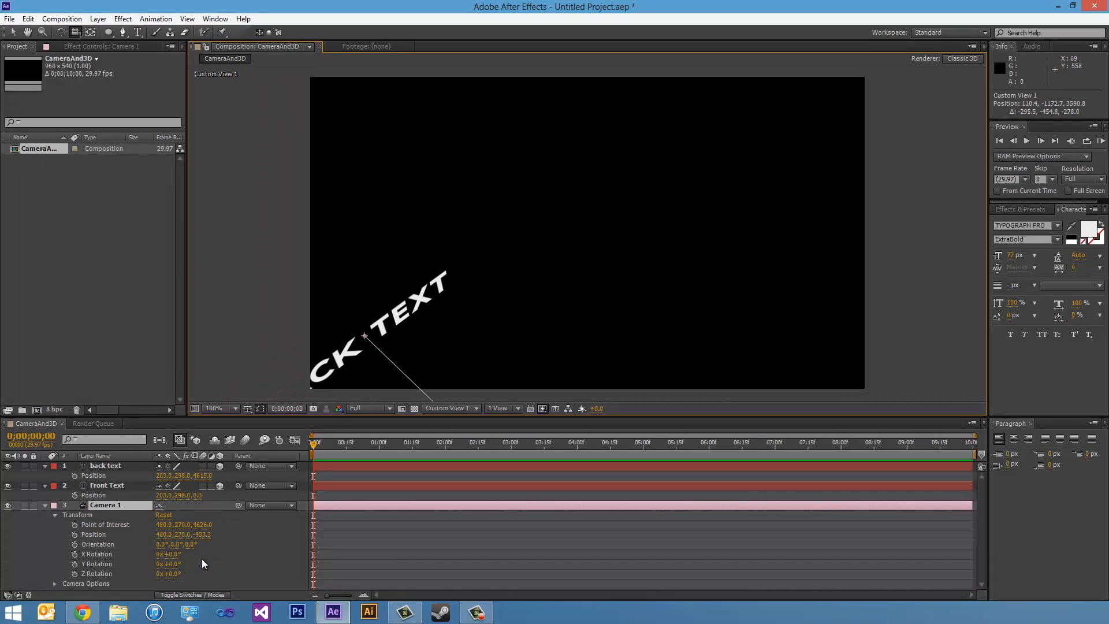
{"action": "mouse_move", "coordinate": [202, 526]}
{"action": "left_mouse_down"}
{"action": "mouse_move", "coordinate": [172, 524]}
{"action": "mouse_move", "coordinate": [212, 531]}
{"action": "mouse_move", "coordinate": [196, 534]}
{"action": "left_mouse_up"}
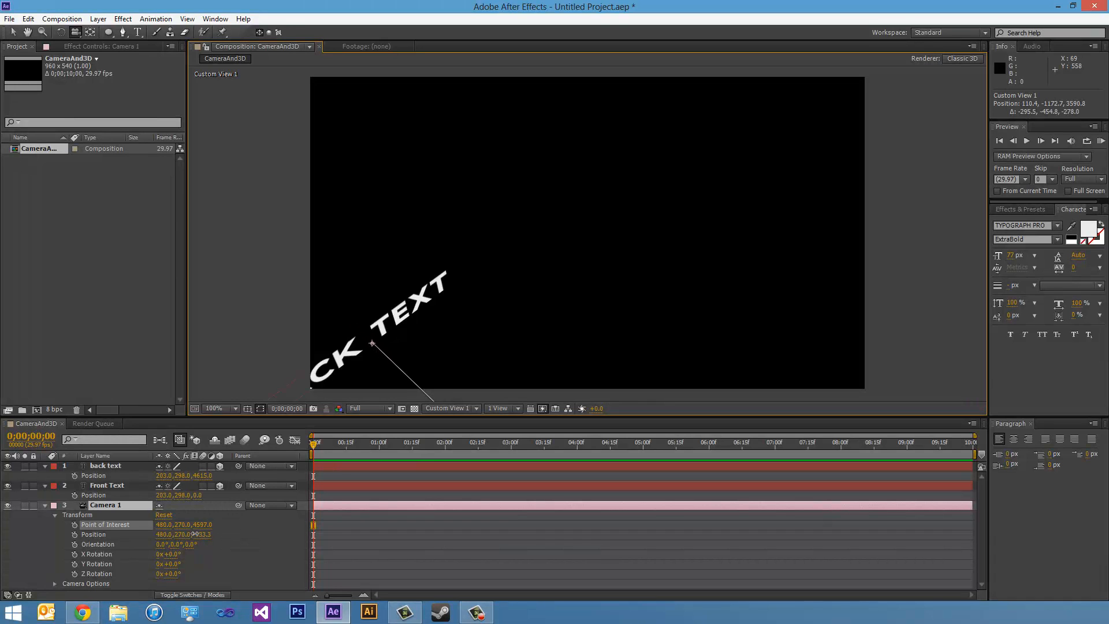
Back Custom View 1 away from the back text and switch the composition display to the Camera 1 view
{"action": "left_click_drag", "start_coordinate": [489, 277], "coordinate": [488, 460]}
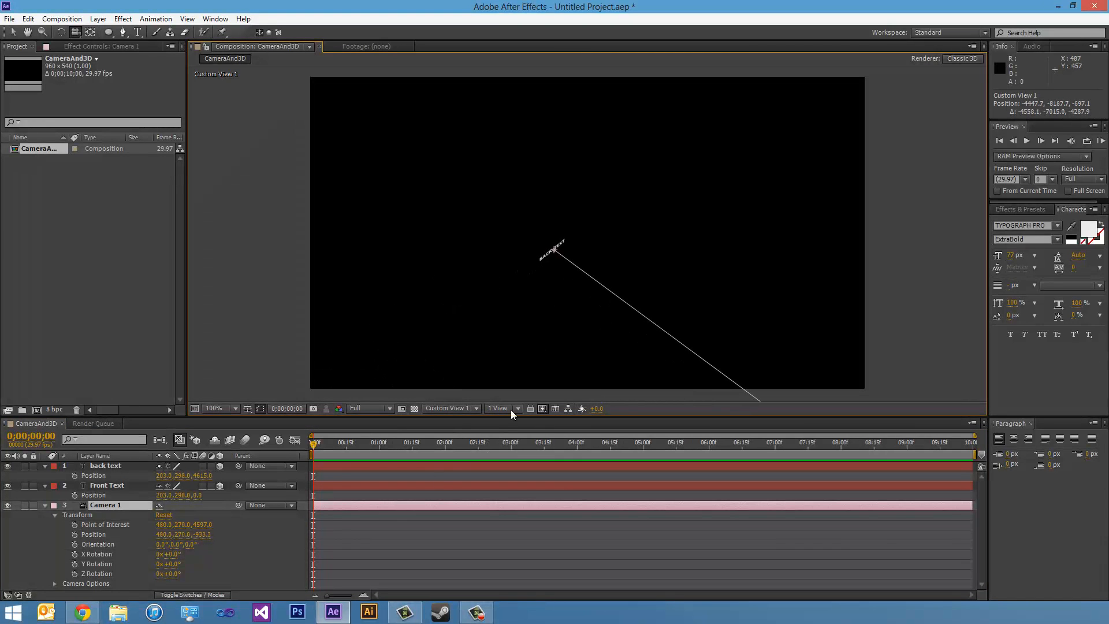
{"action": "left_click", "coordinate": [470, 406]}
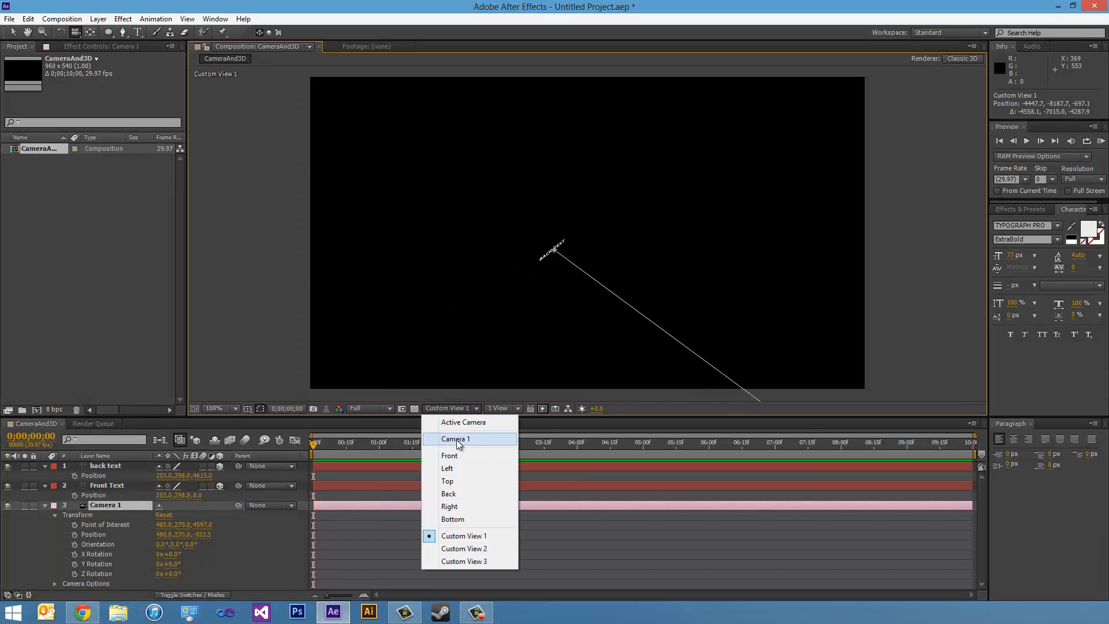
{"action": "left_click", "coordinate": [457, 439]}
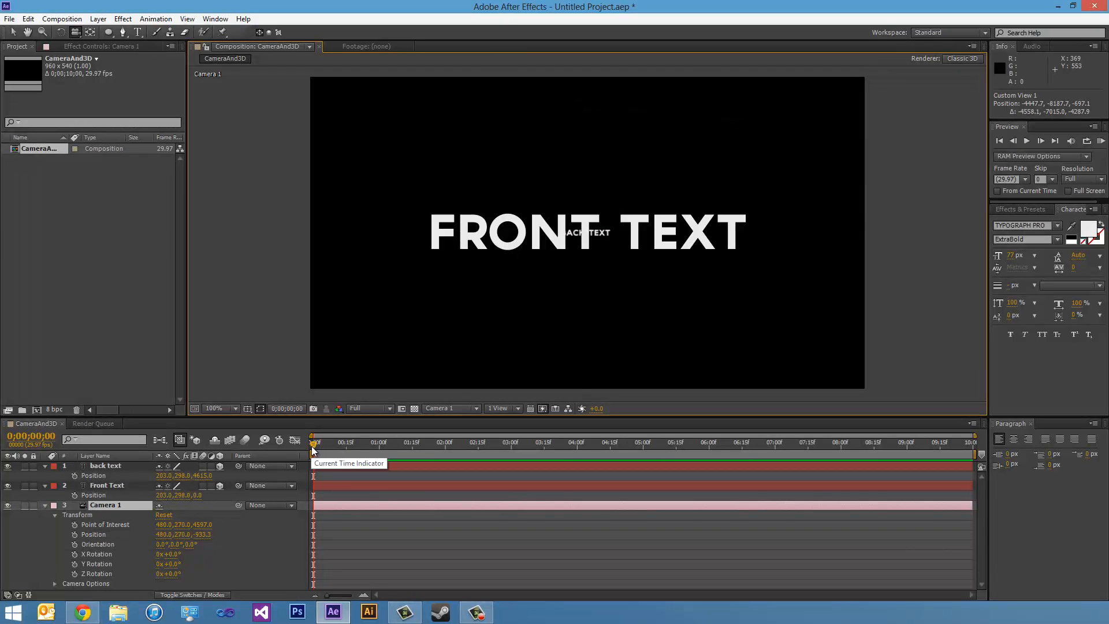
Keyframe Camera 1's Position at 1 second and animate its Z position to about 3507 at 2 seconds
{"action": "left_click", "coordinate": [379, 452]}
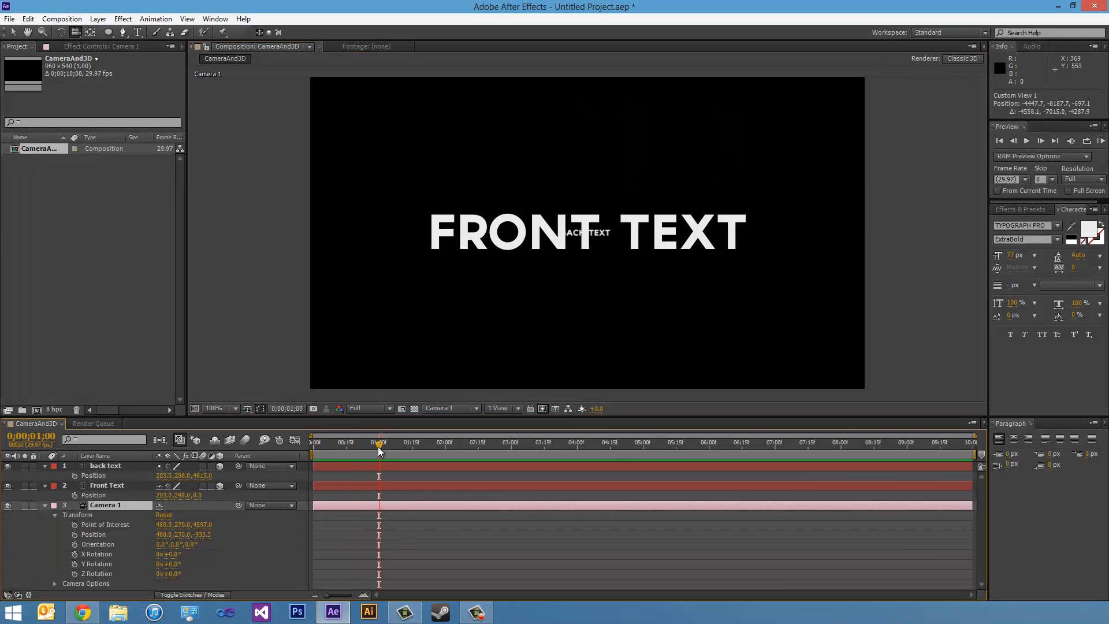
{"action": "left_click", "coordinate": [75, 535]}
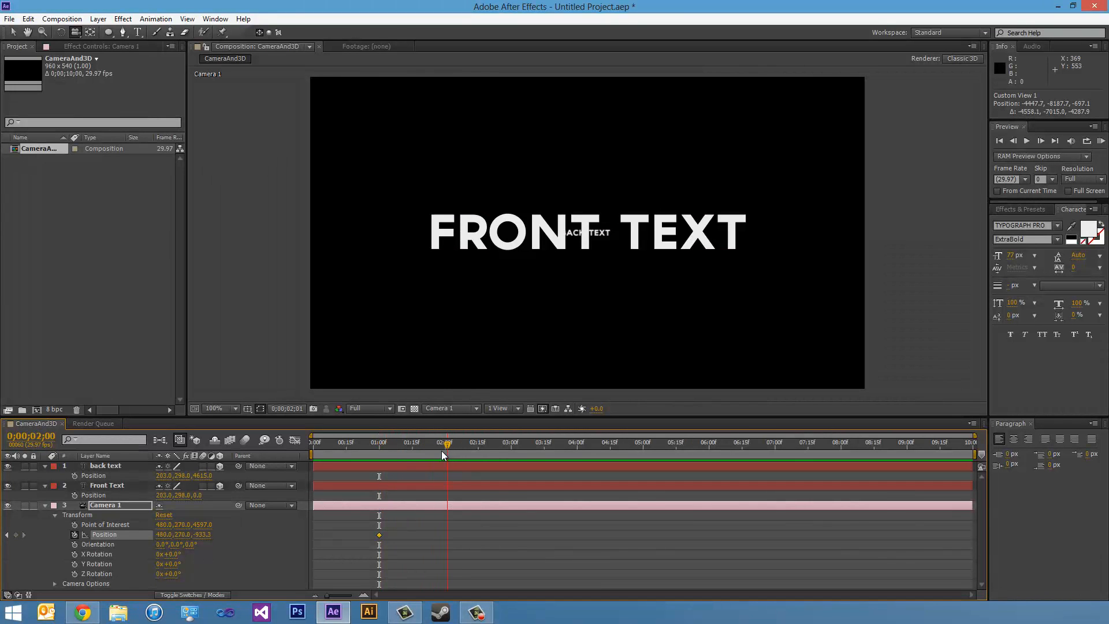
{"action": "left_click_drag", "start_coordinate": [445, 451], "coordinate": [445, 451]}
{"action": "left_click_drag", "start_coordinate": [202, 534], "coordinate": [472, 546]}
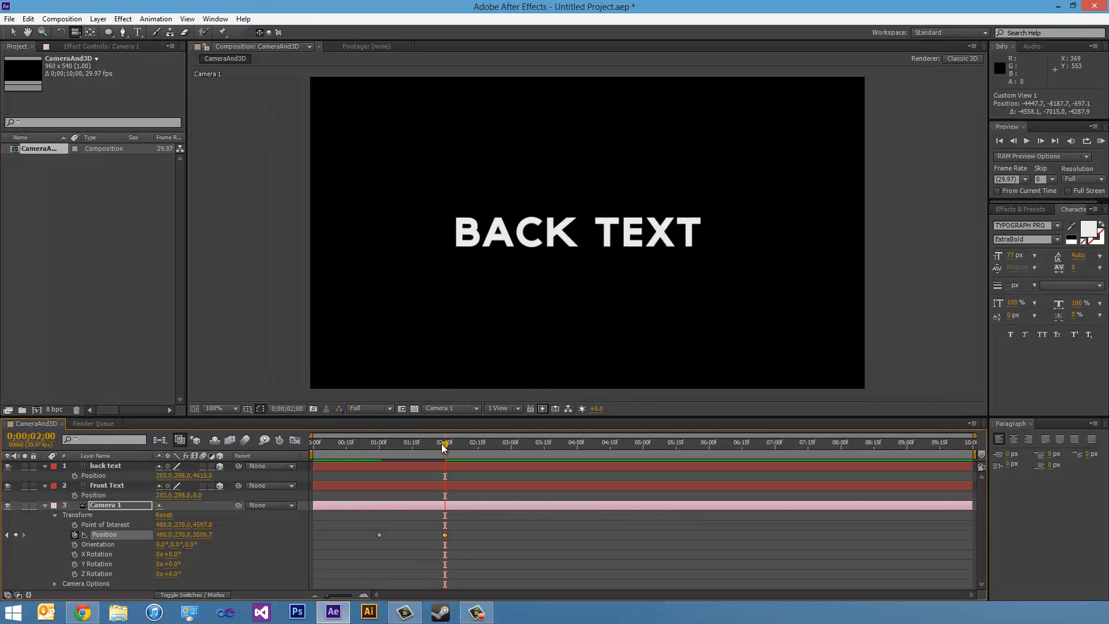
Scrub through the camera move and set the work area from 0;00;00;18 to 0;00;02;13
{"action": "left_click_drag", "start_coordinate": [445, 445], "coordinate": [370, 471]}
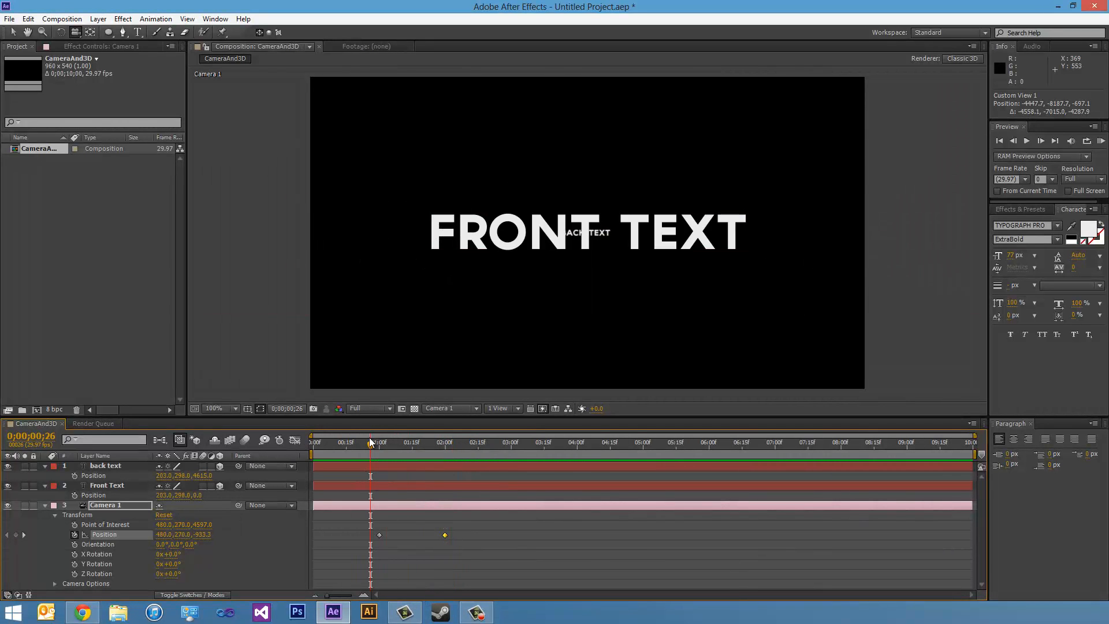
{"action": "left_click_drag", "start_coordinate": [359, 448], "coordinate": [376, 450]}
{"action": "key", "text": "b"}
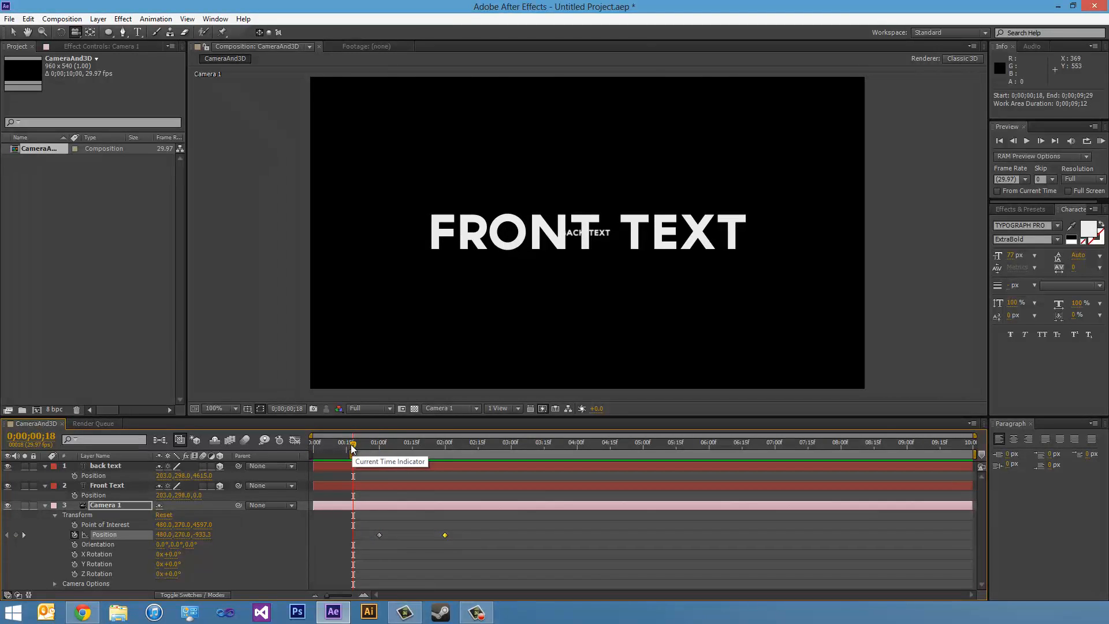
{"action": "left_click_drag", "start_coordinate": [351, 448], "coordinate": [475, 451]}
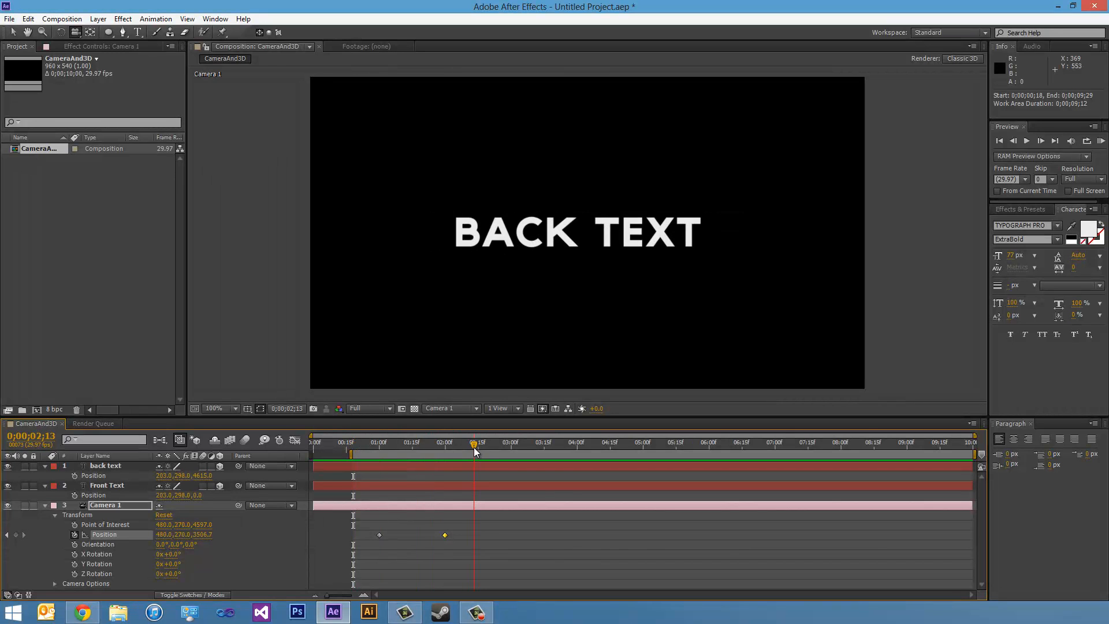
{"action": "key", "text": "n"}
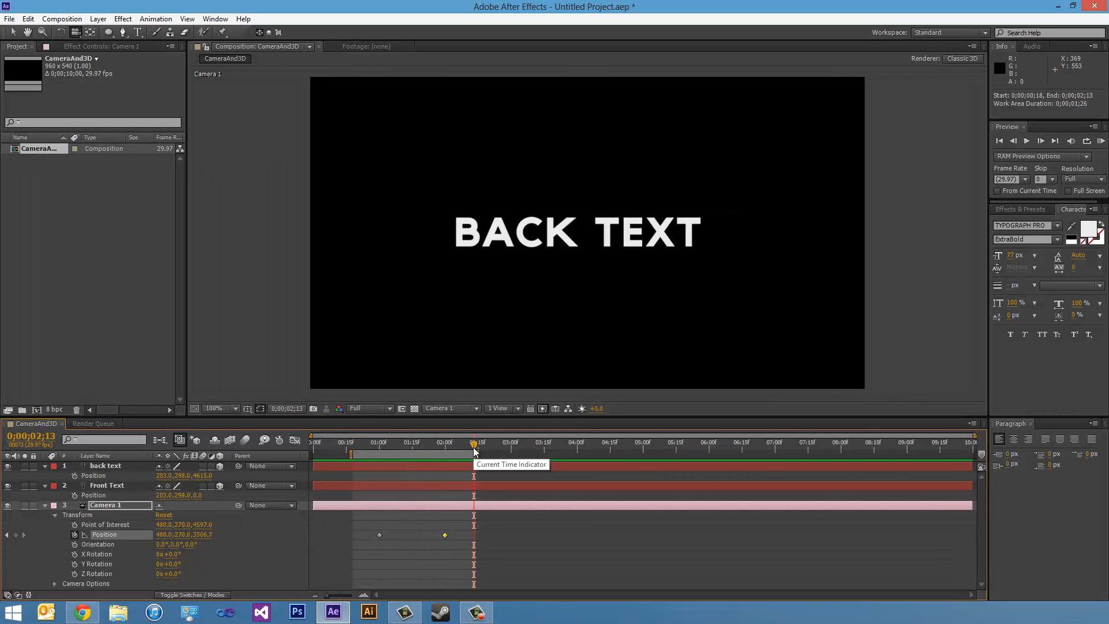
Play a RAM preview of the work area and scrub between the two position keyframes to check the camera move
{"action": "left_click", "coordinate": [1101, 141]}
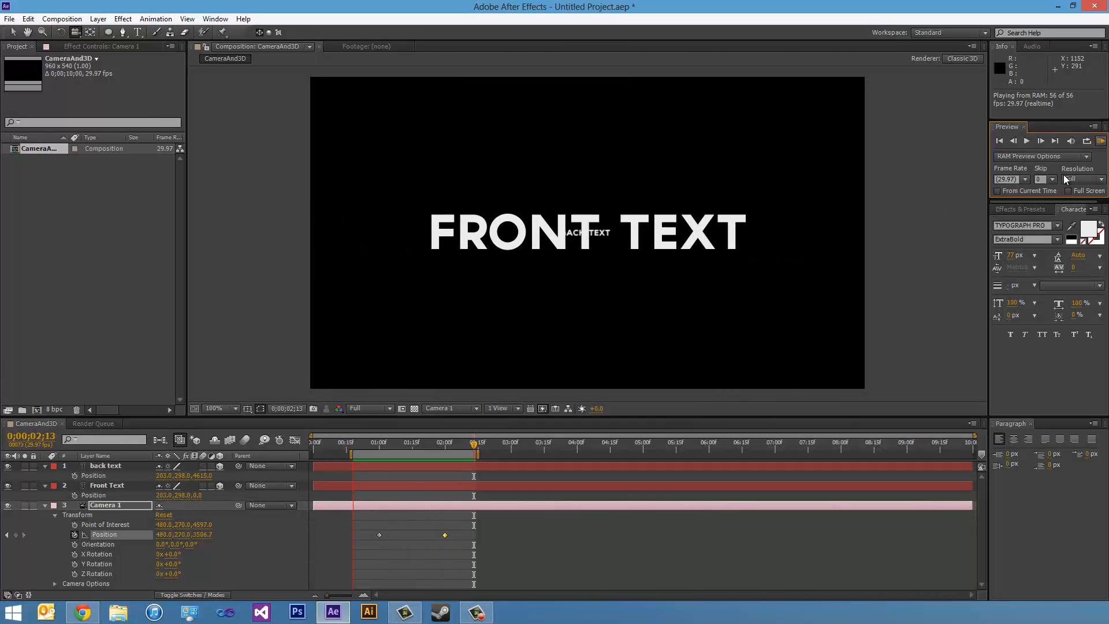
{"action": "left_click", "coordinate": [1101, 141]}
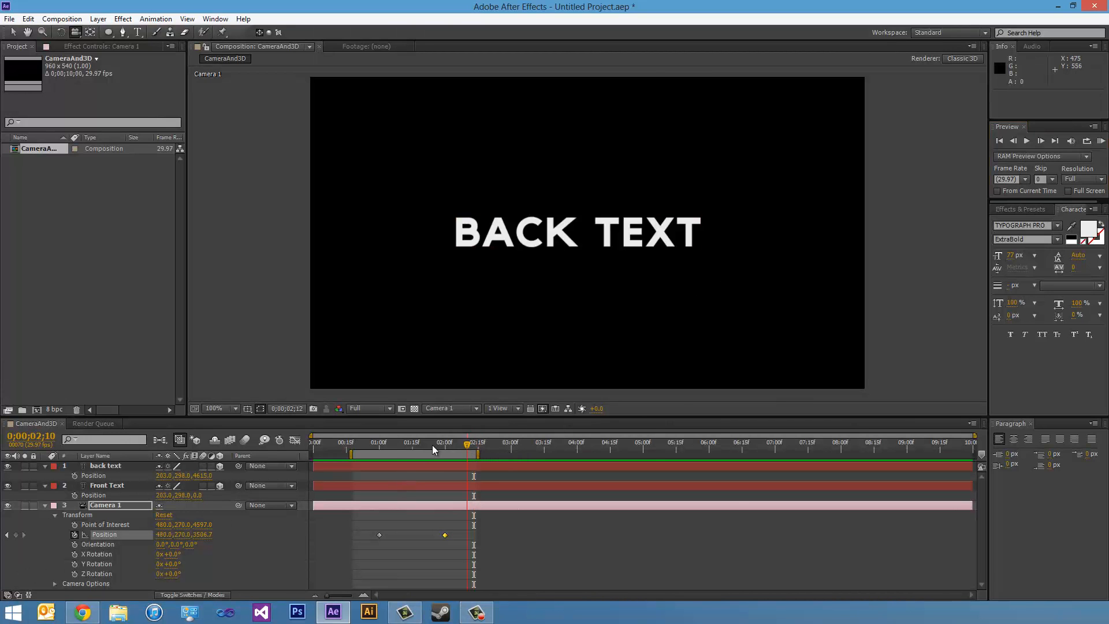
{"action": "left_click", "coordinate": [388, 445]}
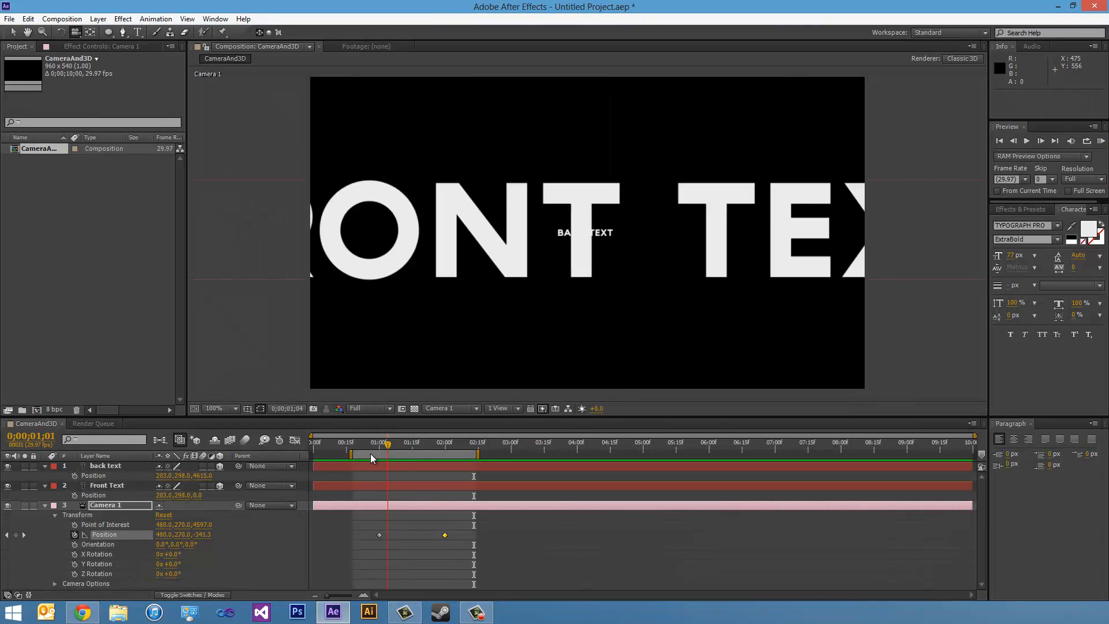
{"action": "left_click_drag", "start_coordinate": [370, 453], "coordinate": [426, 448]}
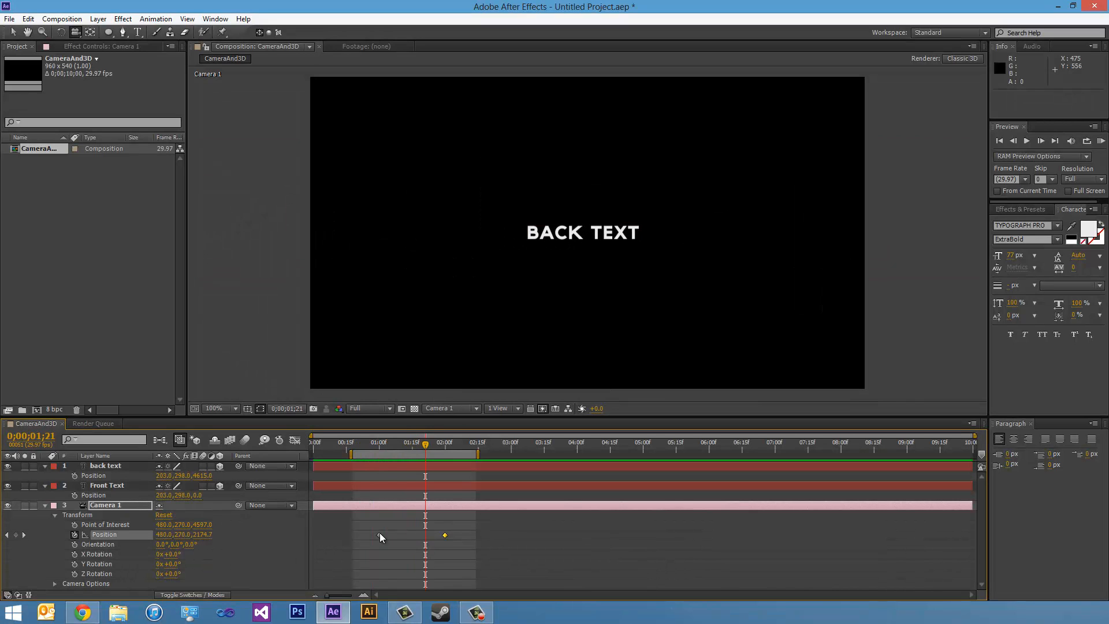
Apply Easy Ease to Camera 1's two Position keyframes and play a RAM preview of the eased move
{"action": "left_click_drag", "start_coordinate": [366, 525], "coordinate": [453, 539]}
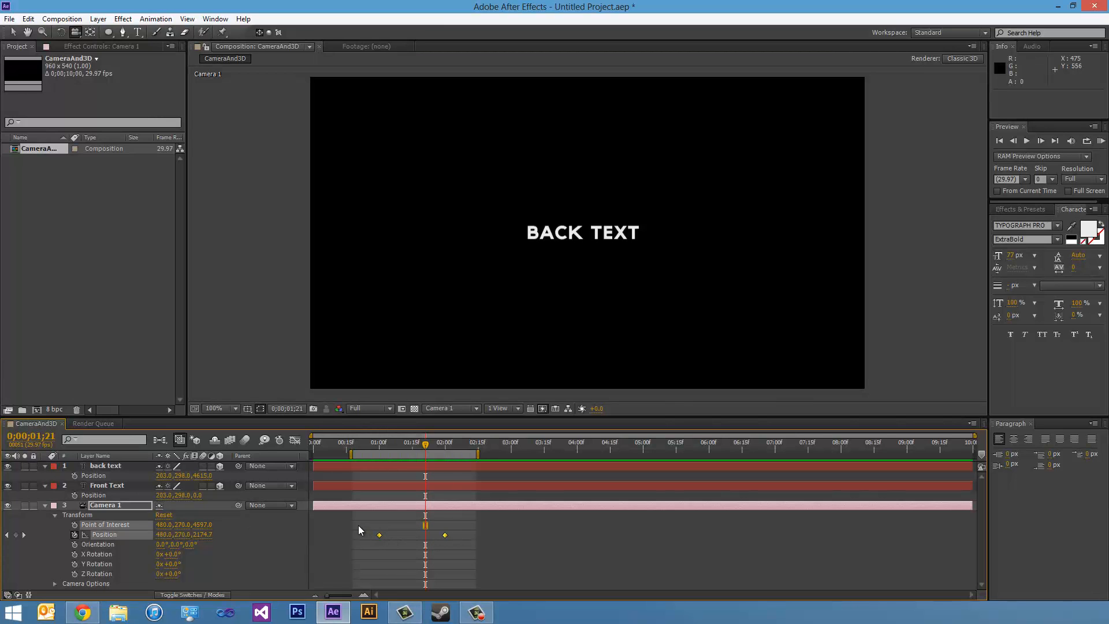
{"action": "left_click_drag", "start_coordinate": [371, 522], "coordinate": [456, 545]}
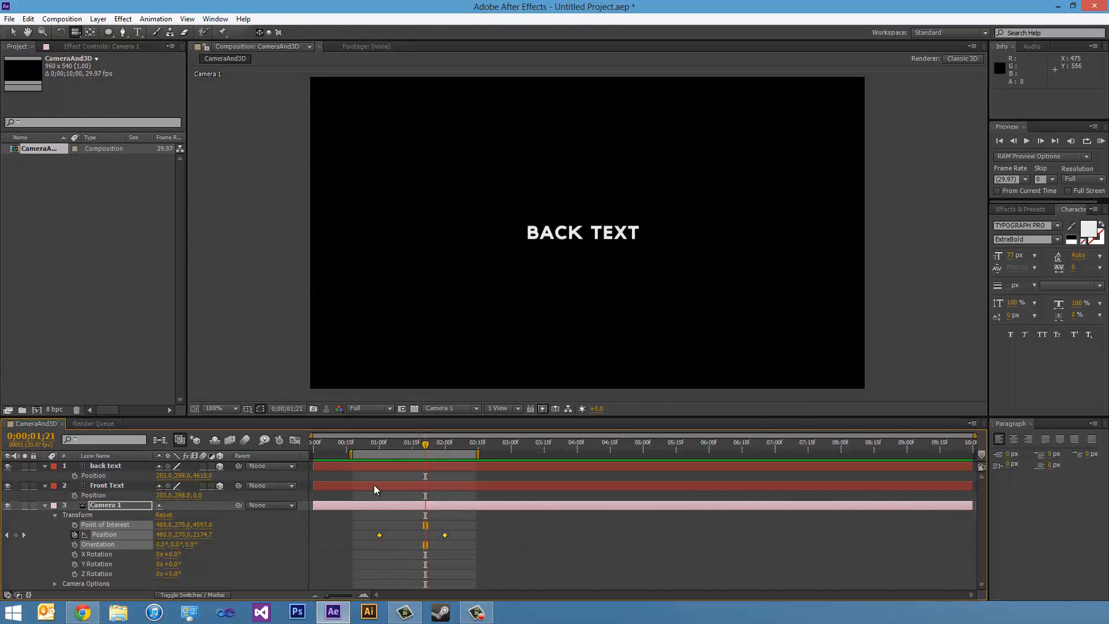
{"action": "right_click", "coordinate": [379, 535]}
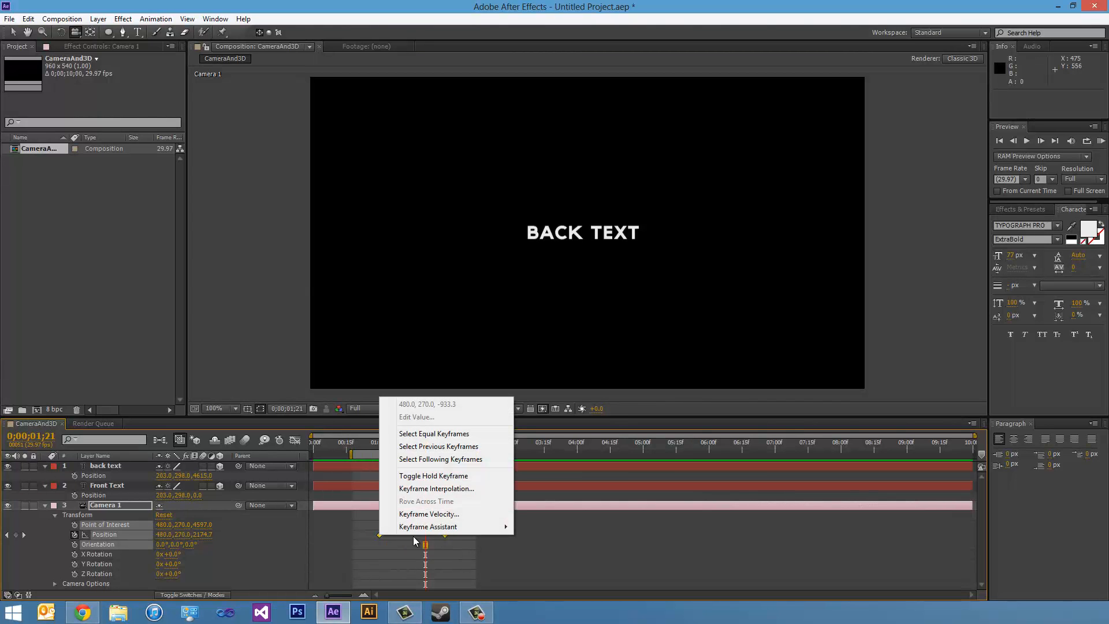
{"action": "mouse_move", "coordinate": [429, 528]}
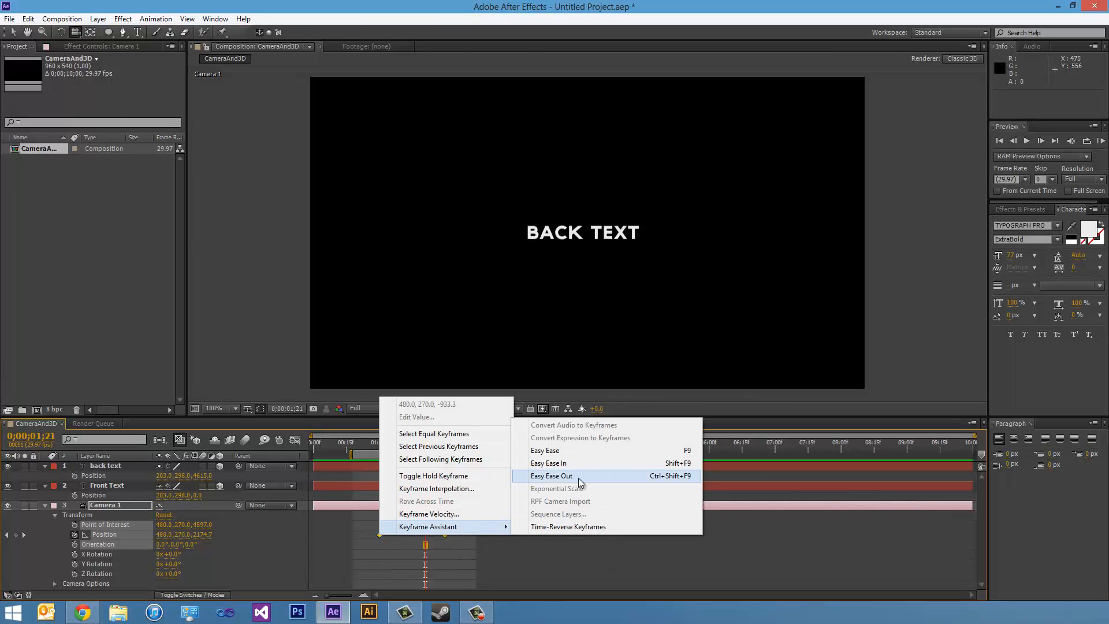
{"action": "left_click", "coordinate": [556, 455]}
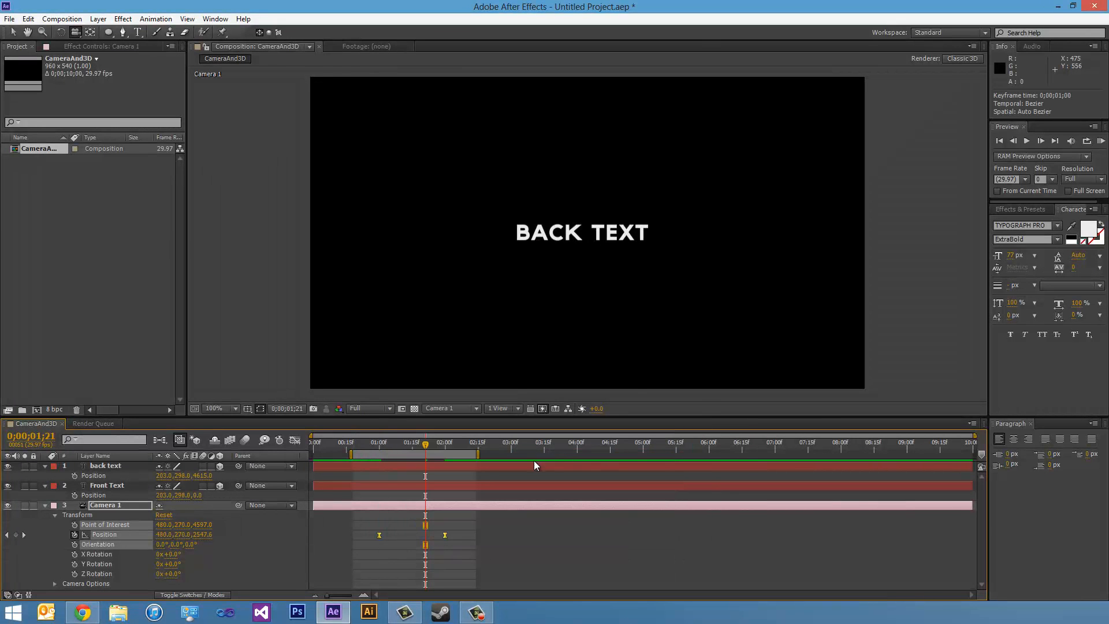
{"action": "left_click", "coordinate": [1100, 141]}
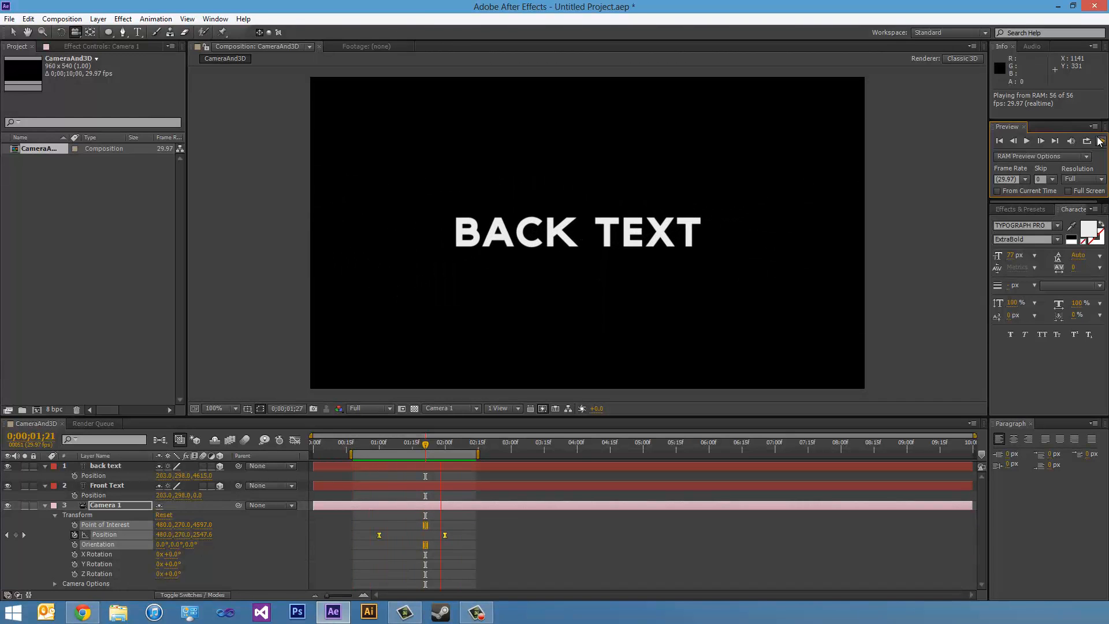
{"action": "left_click", "coordinate": [1100, 145]}
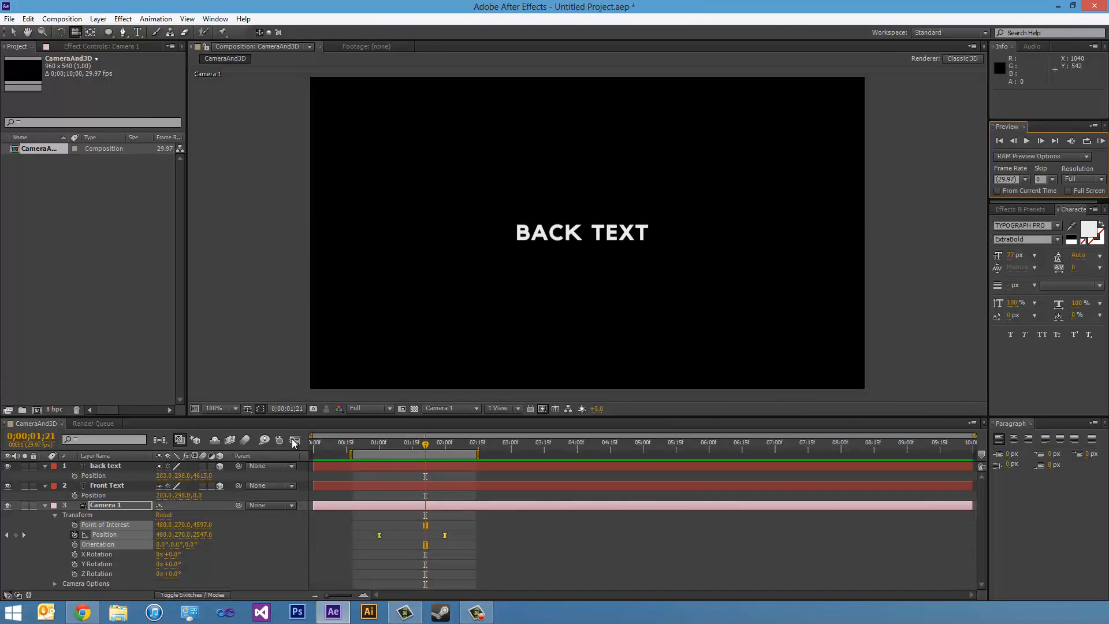
Examine the speed curve of Camera 1's Position in the Graph Editor and scrub through the eased camera move
{"action": "left_click", "coordinate": [295, 440]}
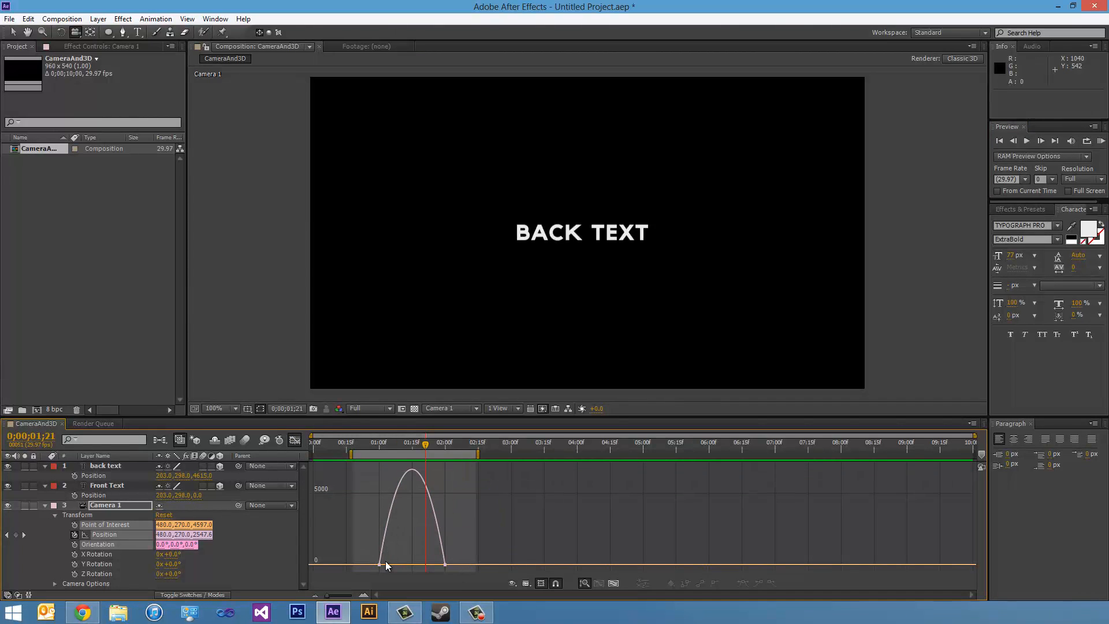
{"action": "mouse_move", "coordinate": [404, 478]}
{"action": "mouse_move", "coordinate": [379, 565]}
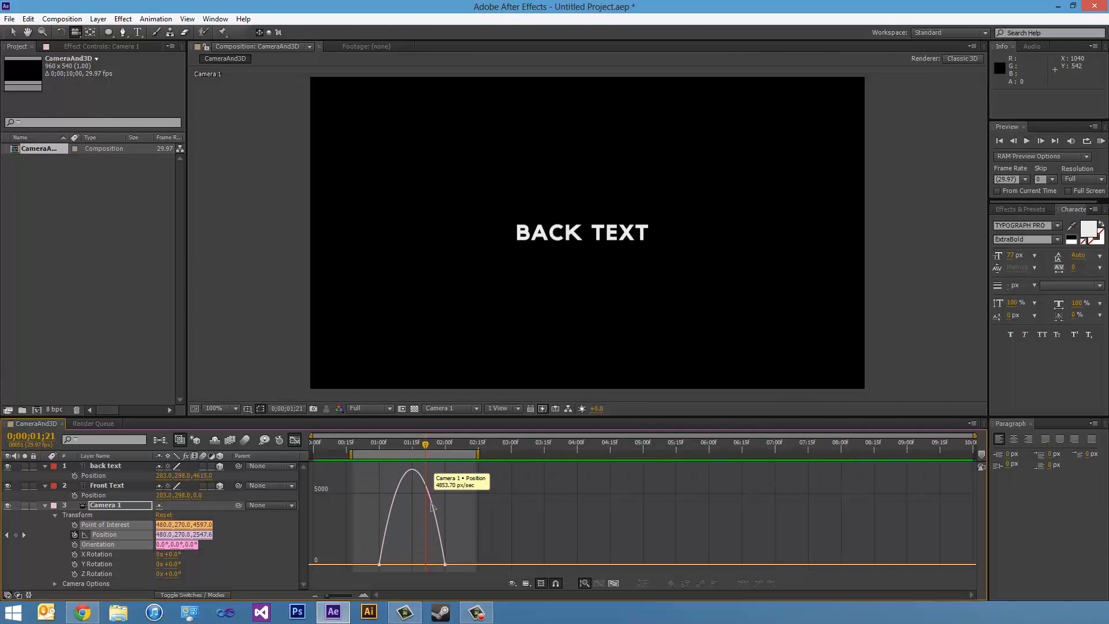
{"action": "mouse_move", "coordinate": [445, 565]}
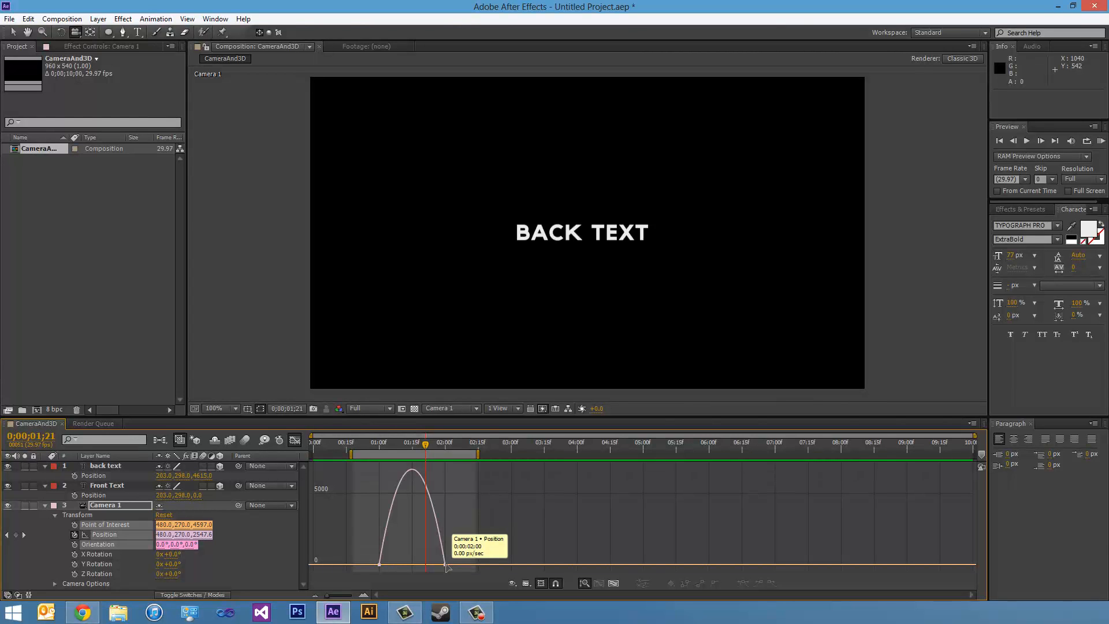
{"action": "left_click", "coordinate": [295, 441]}
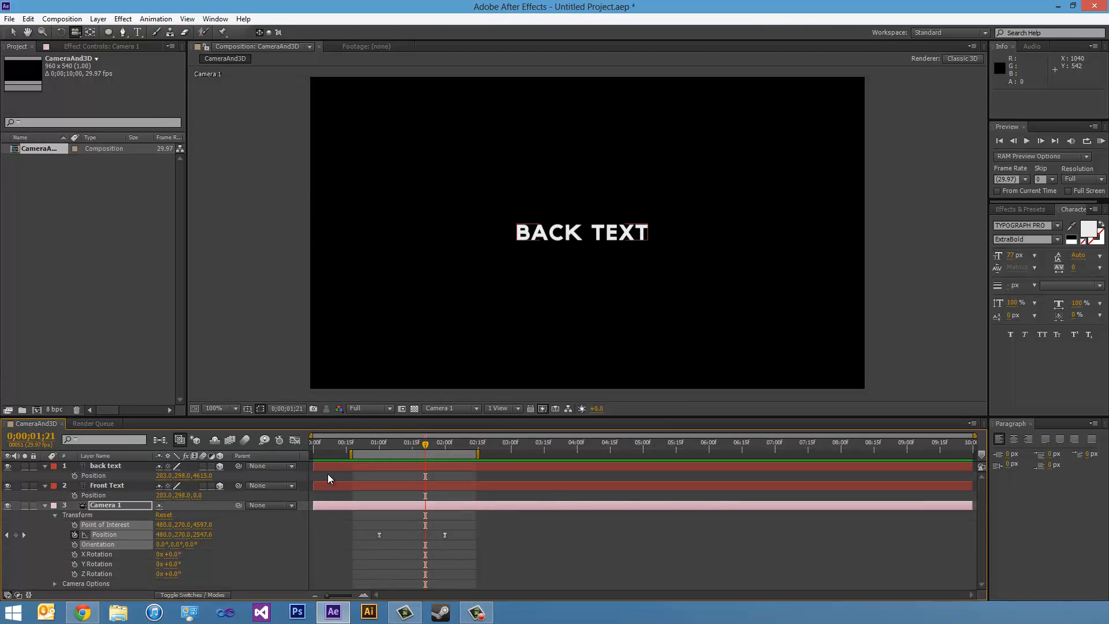
{"action": "key", "text": "shift+F3"}
{"action": "left_click_drag", "start_coordinate": [409, 473], "coordinate": [409, 521]}
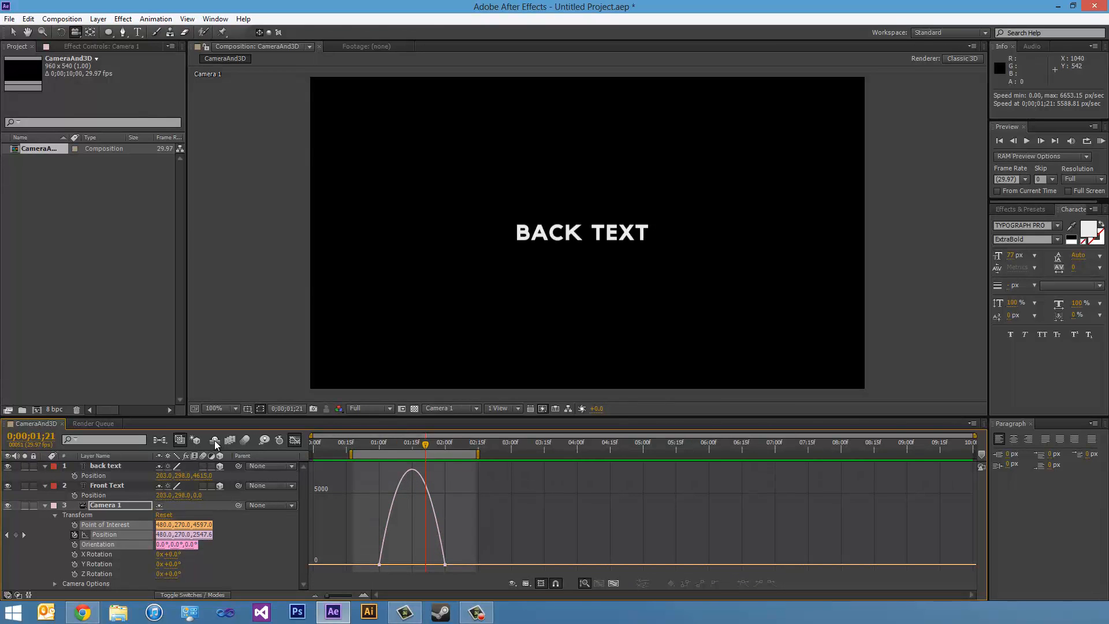
{"action": "left_click", "coordinate": [295, 440]}
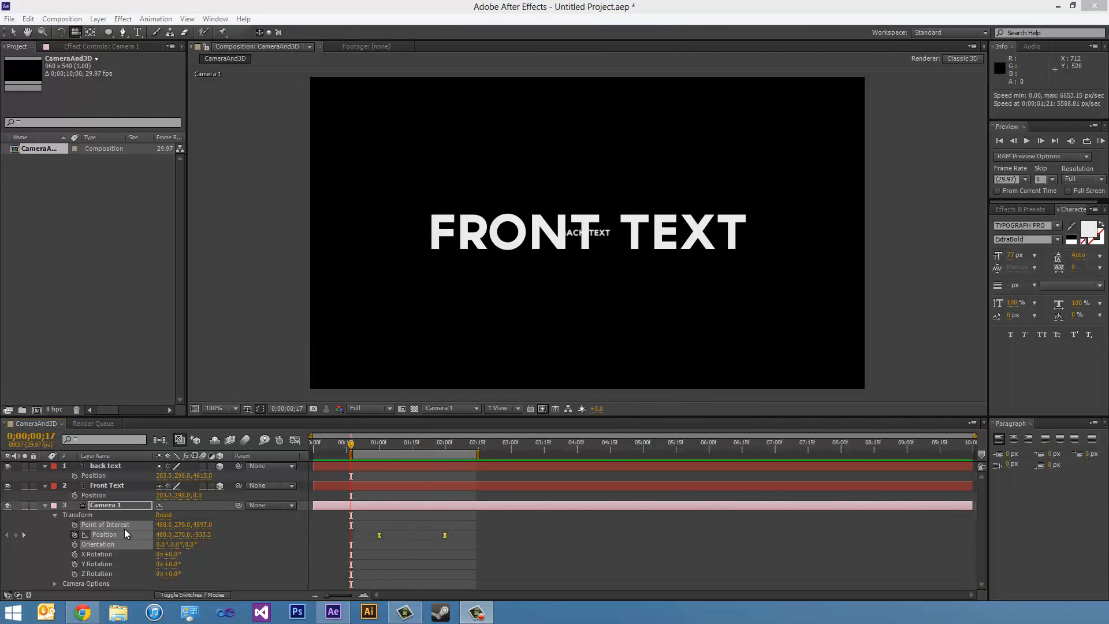
{"action": "left_click_drag", "start_coordinate": [351, 443], "coordinate": [452, 505]}
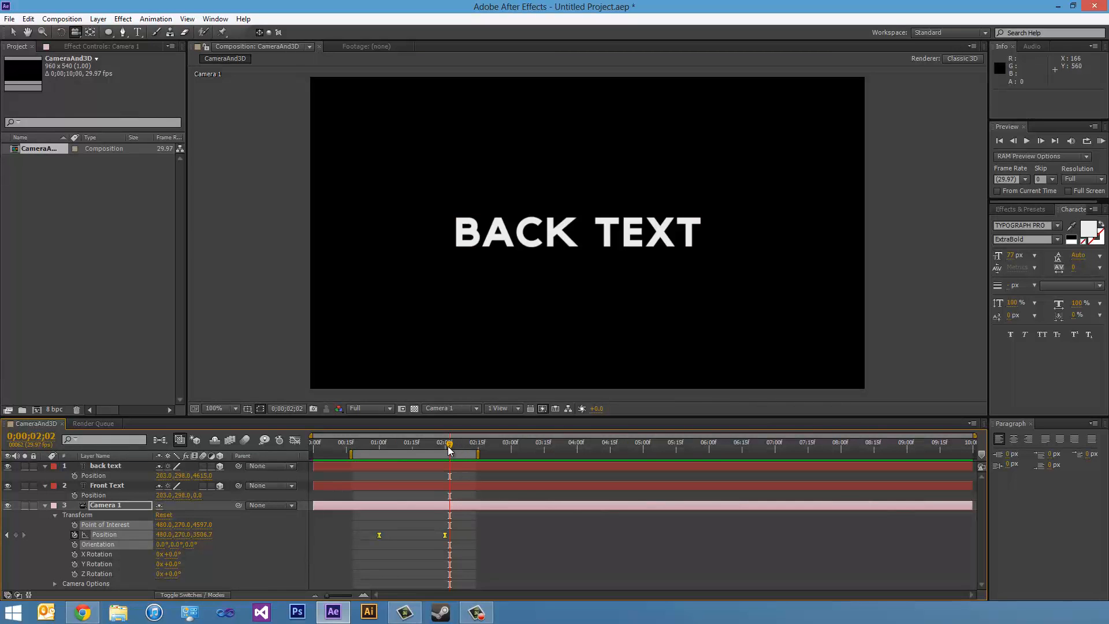
{"action": "left_click_drag", "start_coordinate": [450, 450], "coordinate": [355, 450]}
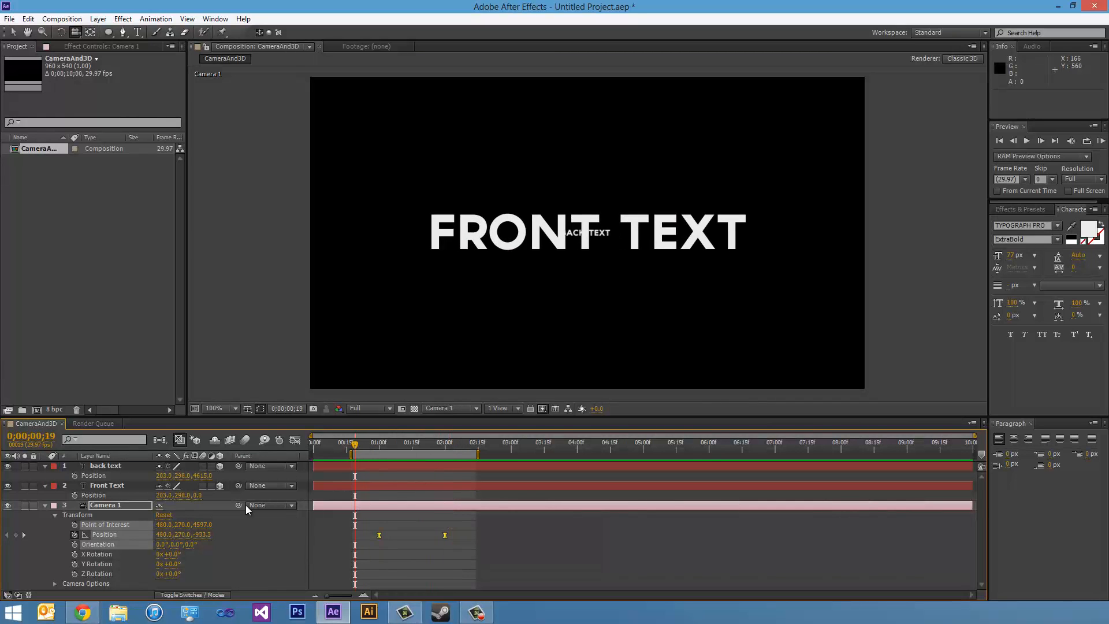
Turn on Depth of Field in Camera 1's Camera Options and raise the aperture to 177.7 pixels
{"action": "left_click", "coordinate": [55, 515]}
{"action": "left_click", "coordinate": [54, 523]}
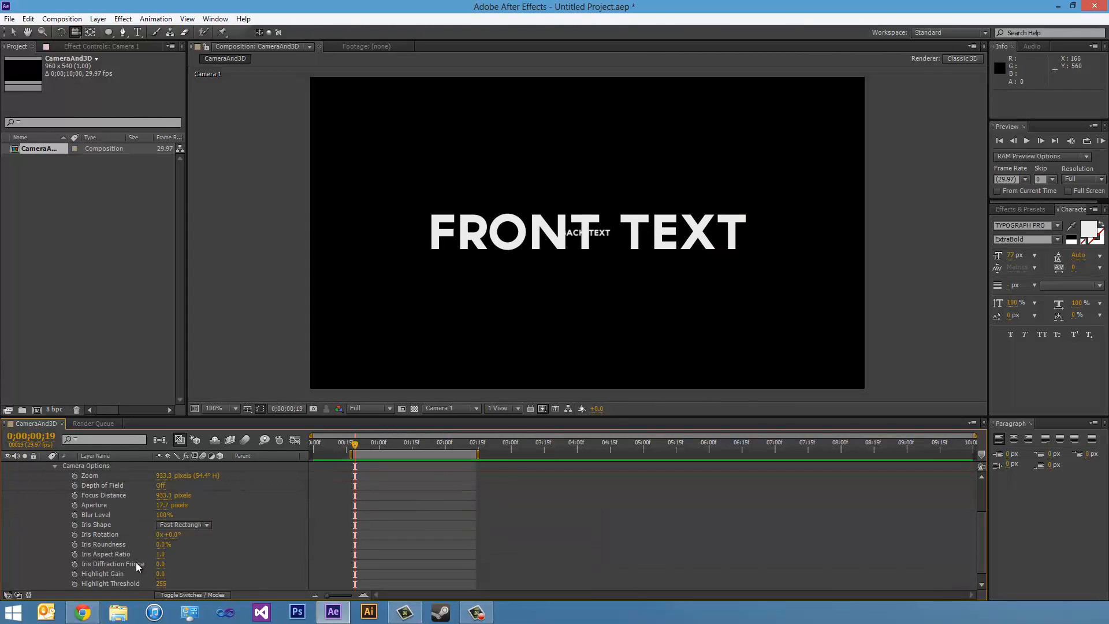
{"action": "scroll", "coordinate": [76, 496], "scroll_direction": "up", "scroll_amount": 2}
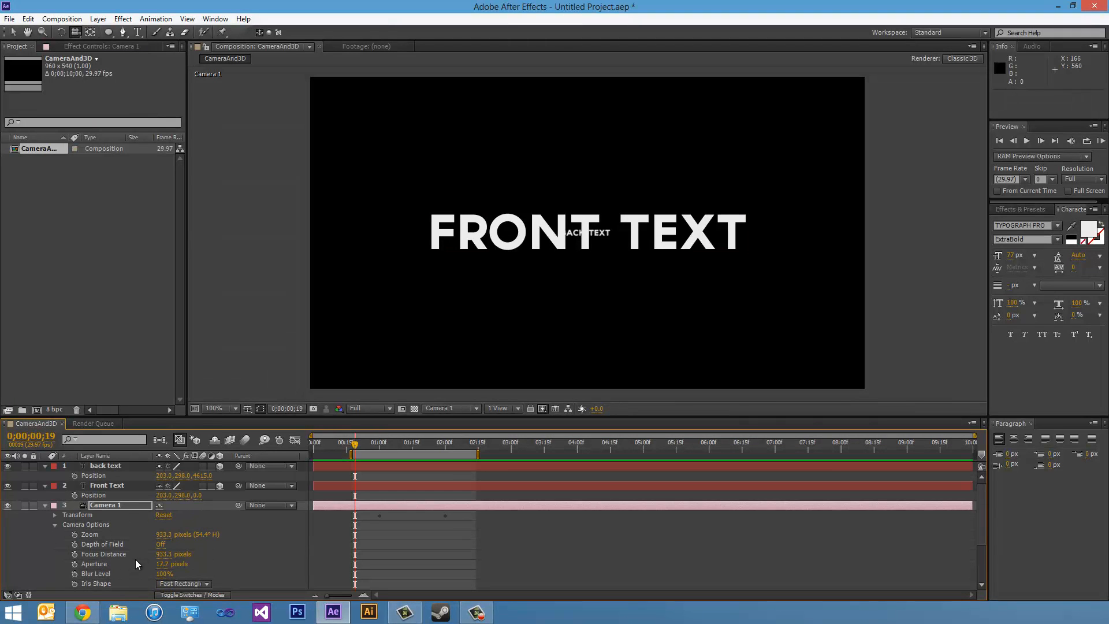
{"action": "left_click", "coordinate": [162, 546]}
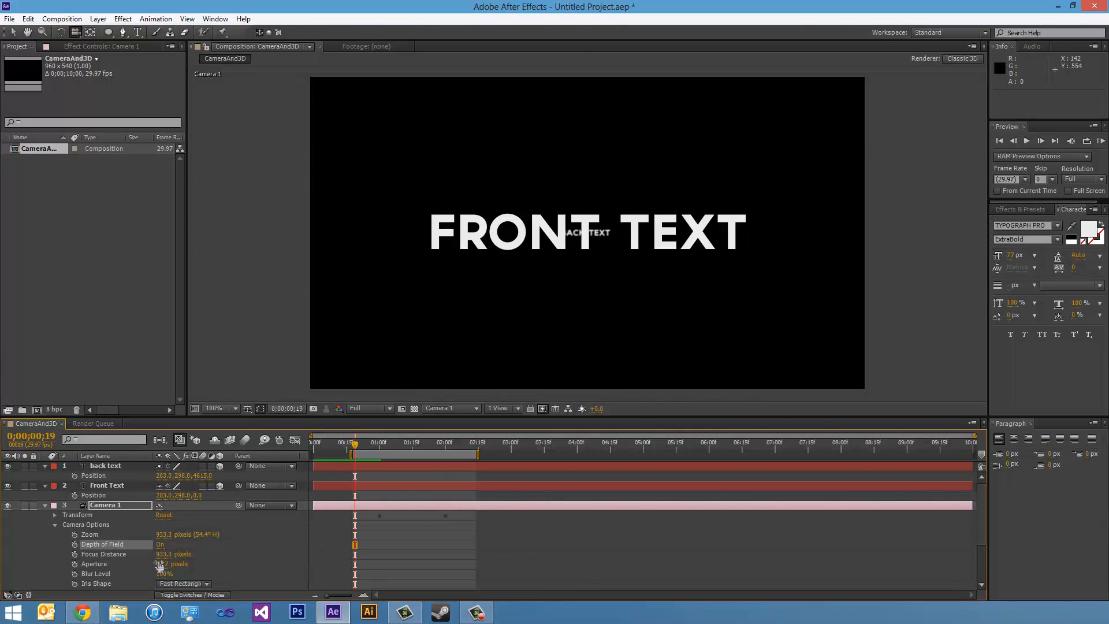
{"action": "left_click_drag", "start_coordinate": [166, 564], "coordinate": [163, 566]}
{"action": "left_click_drag", "start_coordinate": [164, 568], "coordinate": [221, 565]}
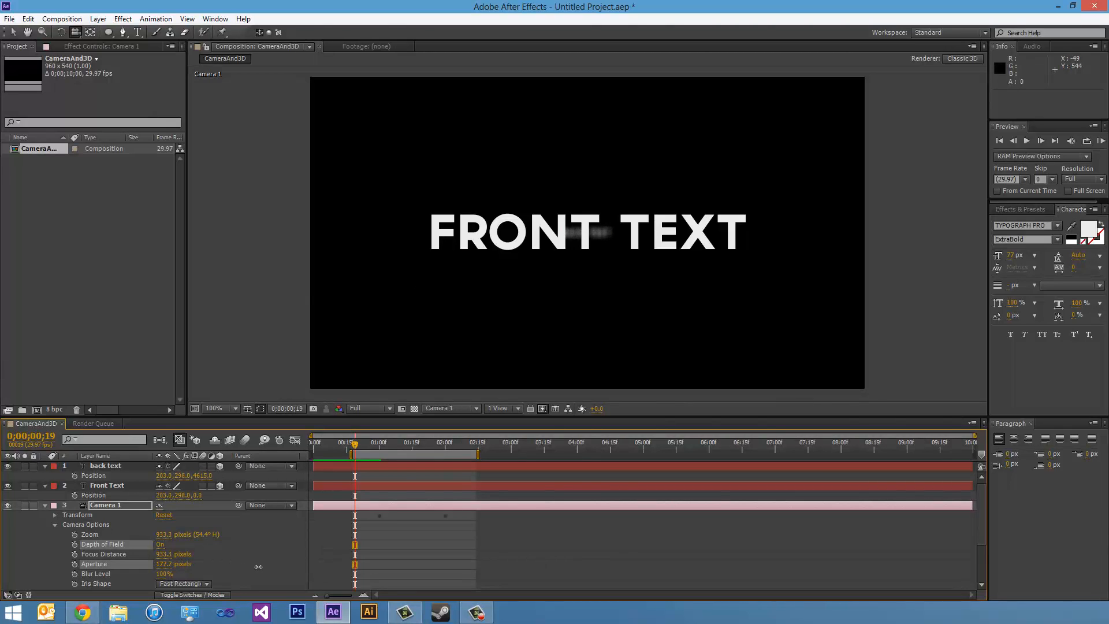
{"action": "left_click", "coordinate": [260, 564]}
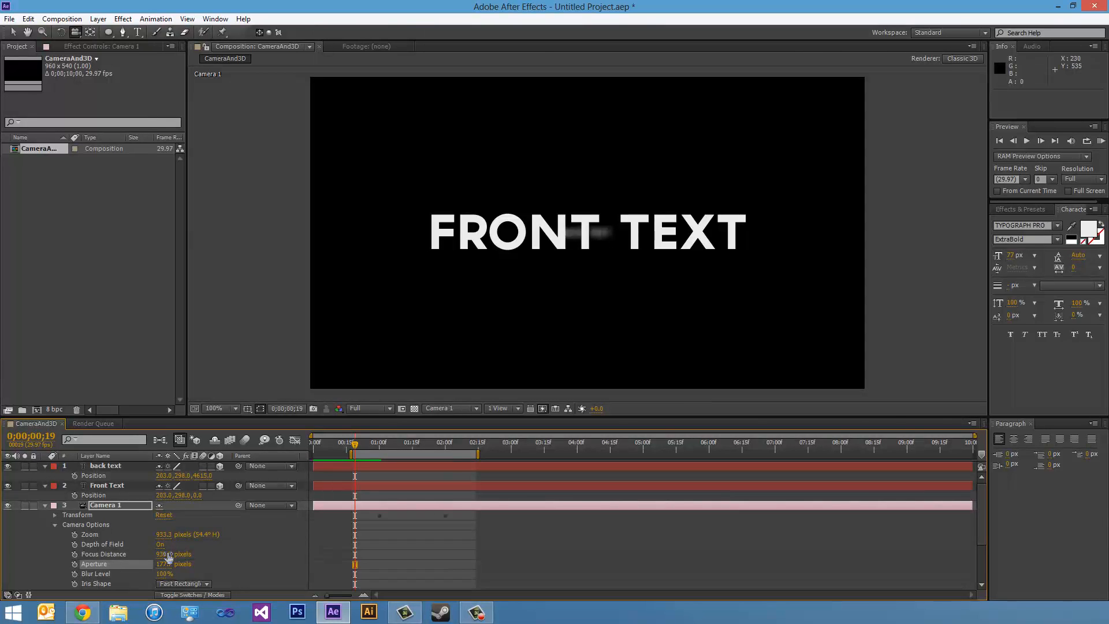
Shift Camera 1's focus distance to the back text and return it to the front text at 923.3 pixels
{"action": "left_click_drag", "start_coordinate": [169, 556], "coordinate": [315, 549]}
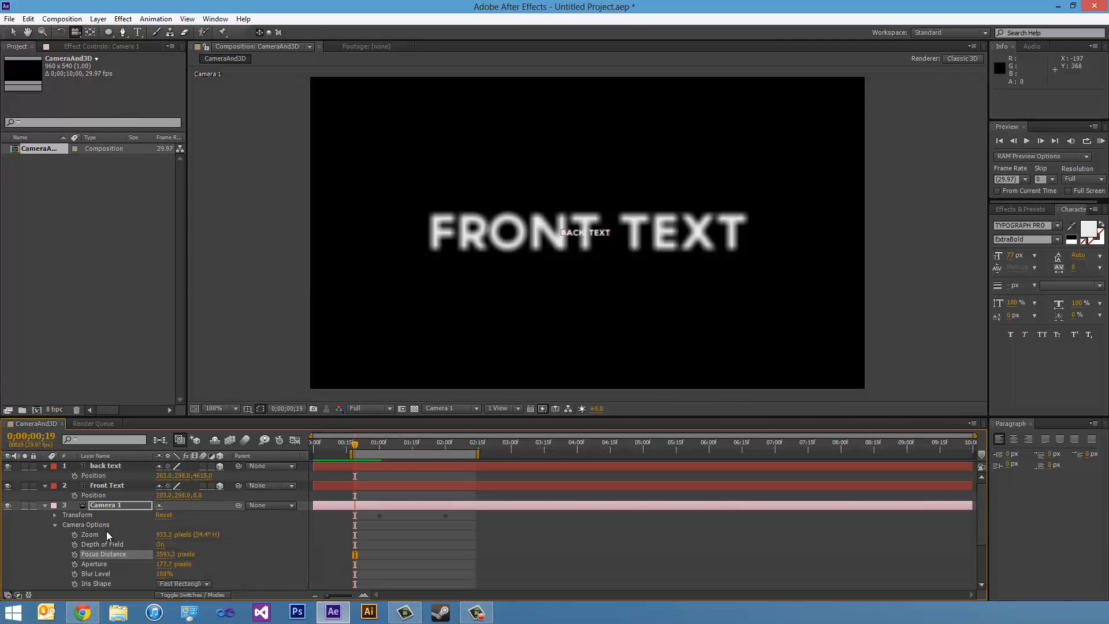
{"action": "left_click_drag", "start_coordinate": [167, 557], "coordinate": [4, 540]}
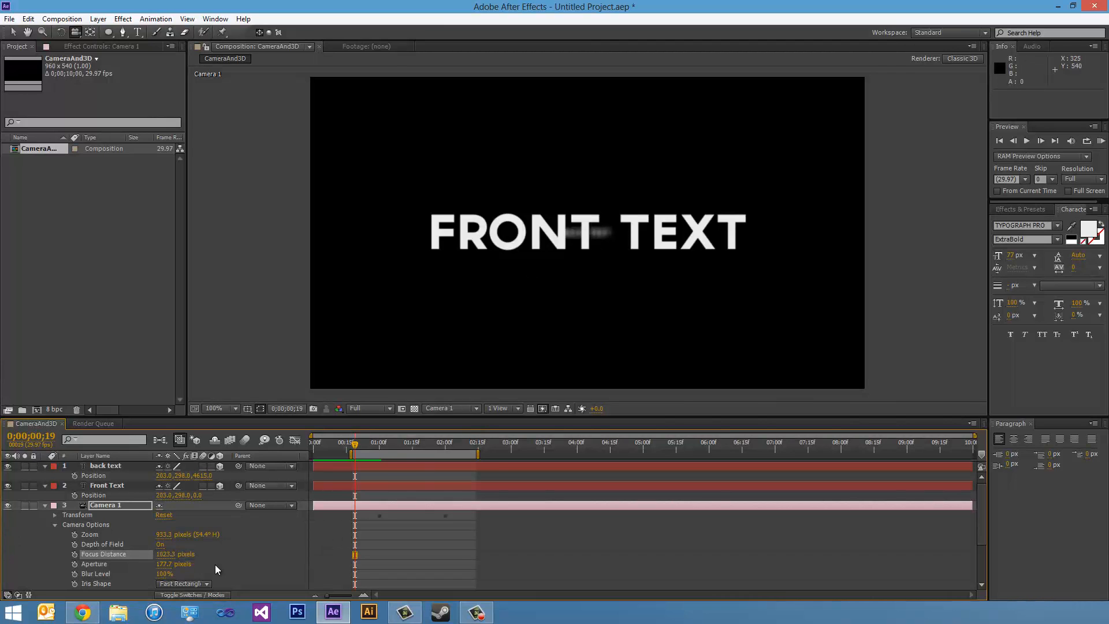
{"action": "left_click_drag", "start_coordinate": [168, 554], "coordinate": [162, 556]}
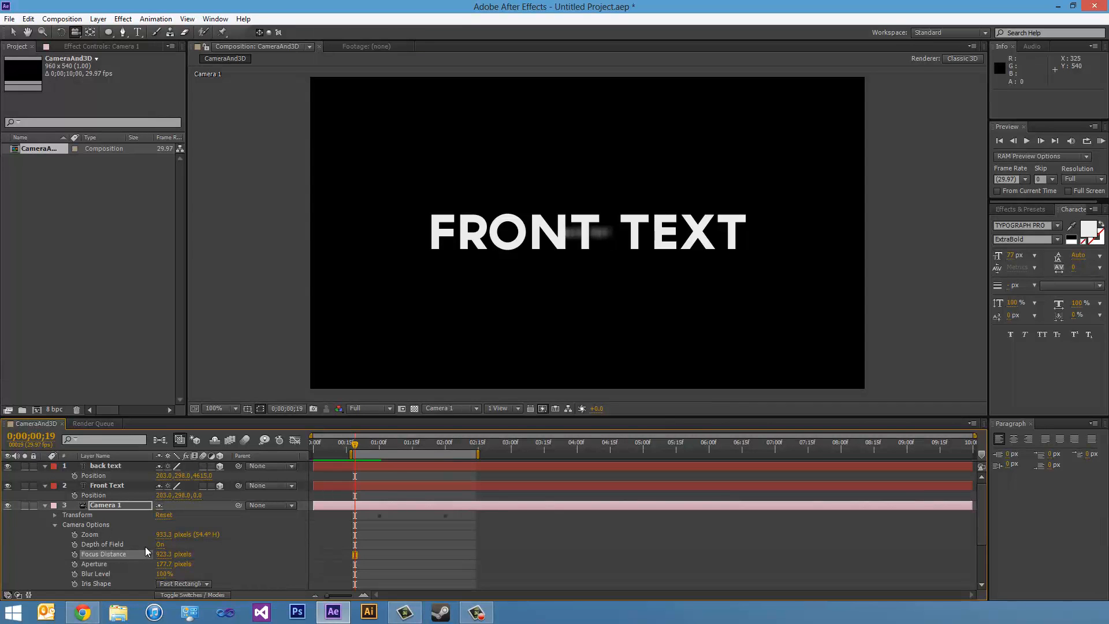
Try a stronger blur level on Camera 1 and reset it to 100%
{"action": "left_click_drag", "start_coordinate": [164, 574], "coordinate": [267, 570]}
{"action": "left_click", "coordinate": [164, 574]}
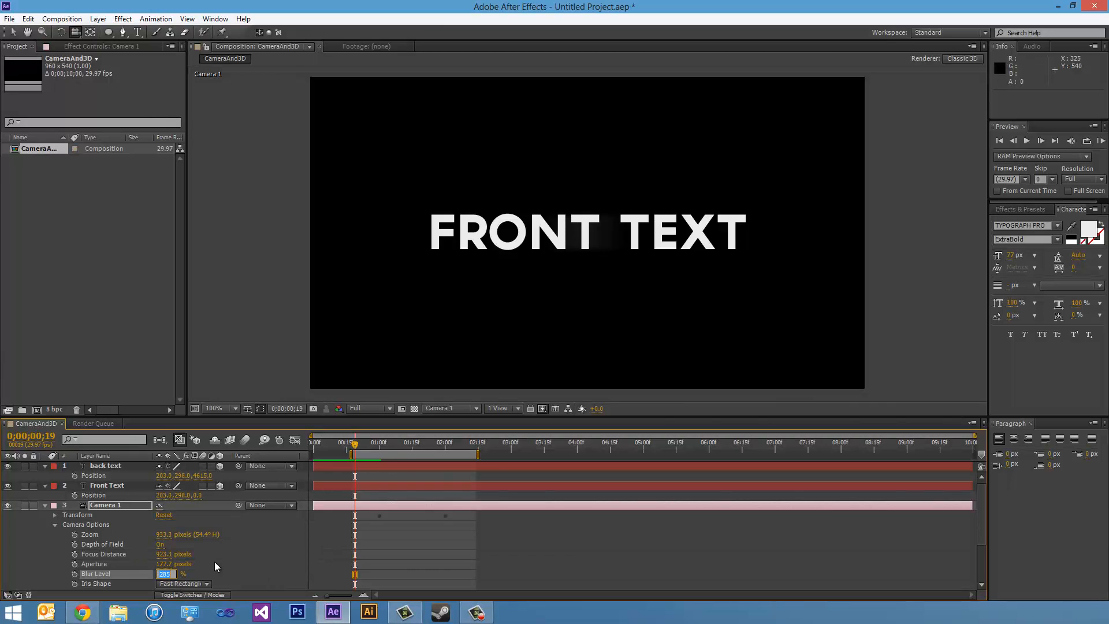
{"action": "type", "text": "100"}
{"action": "key", "text": "Return"}
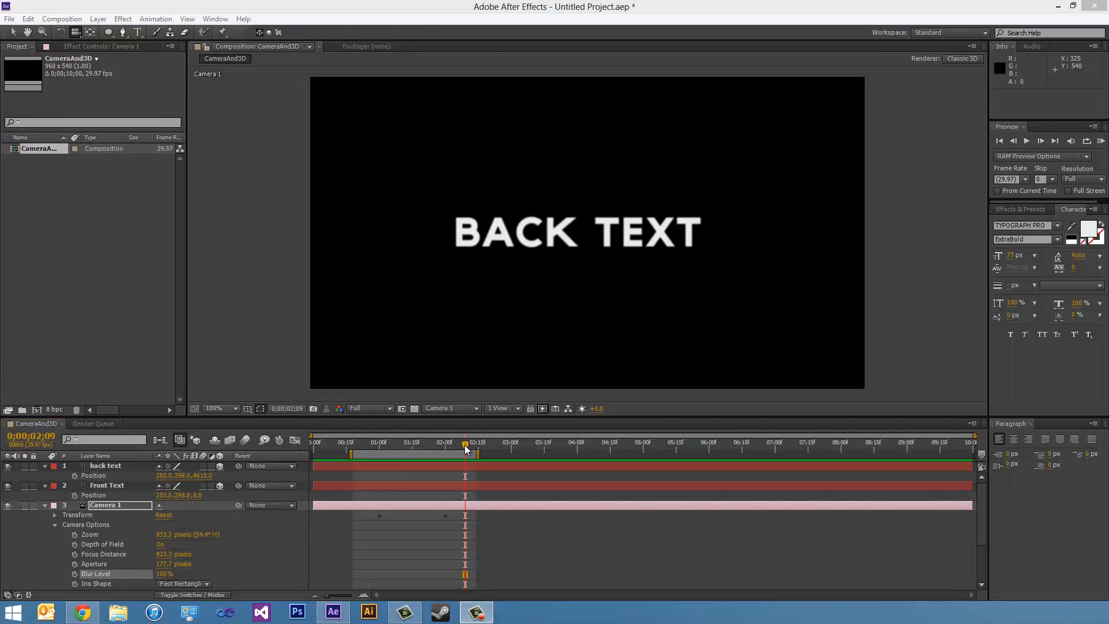
Scrub between the front and back text to check how sharp each one is with depth of field
{"action": "mouse_move", "coordinate": [466, 449]}
{"action": "left_mouse_down"}
{"action": "mouse_move", "coordinate": [364, 444]}
{"action": "mouse_move", "coordinate": [461, 444]}
{"action": "mouse_move", "coordinate": [356, 459]}
{"action": "mouse_move", "coordinate": [457, 453]}
{"action": "left_mouse_up"}
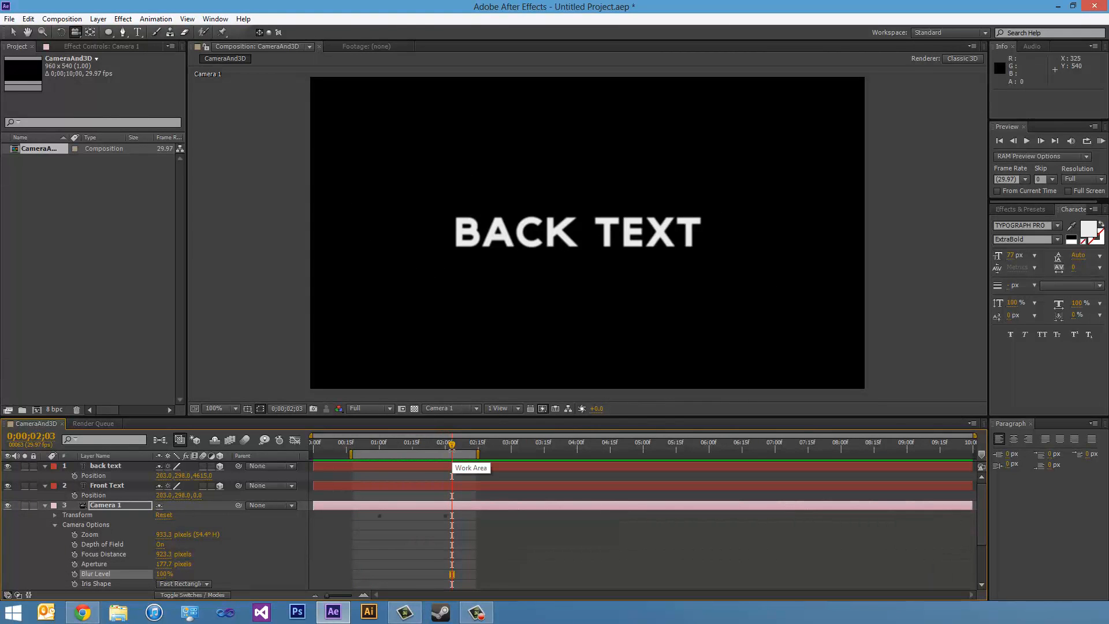
{"action": "left_click_drag", "start_coordinate": [453, 453], "coordinate": [395, 459]}
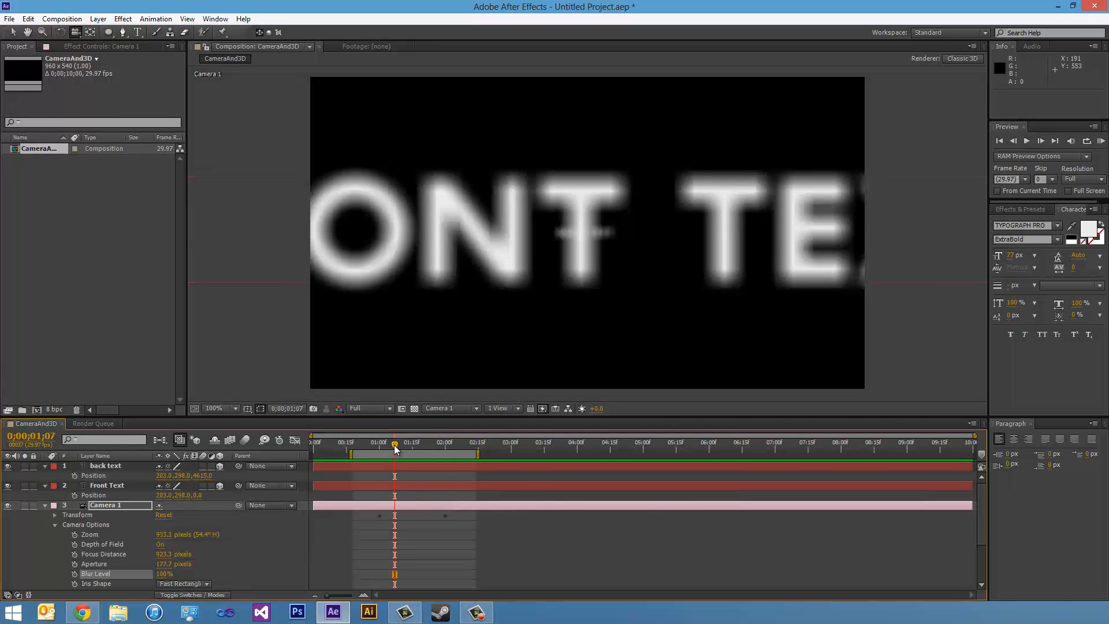
{"action": "left_click_drag", "start_coordinate": [395, 448], "coordinate": [453, 442]}
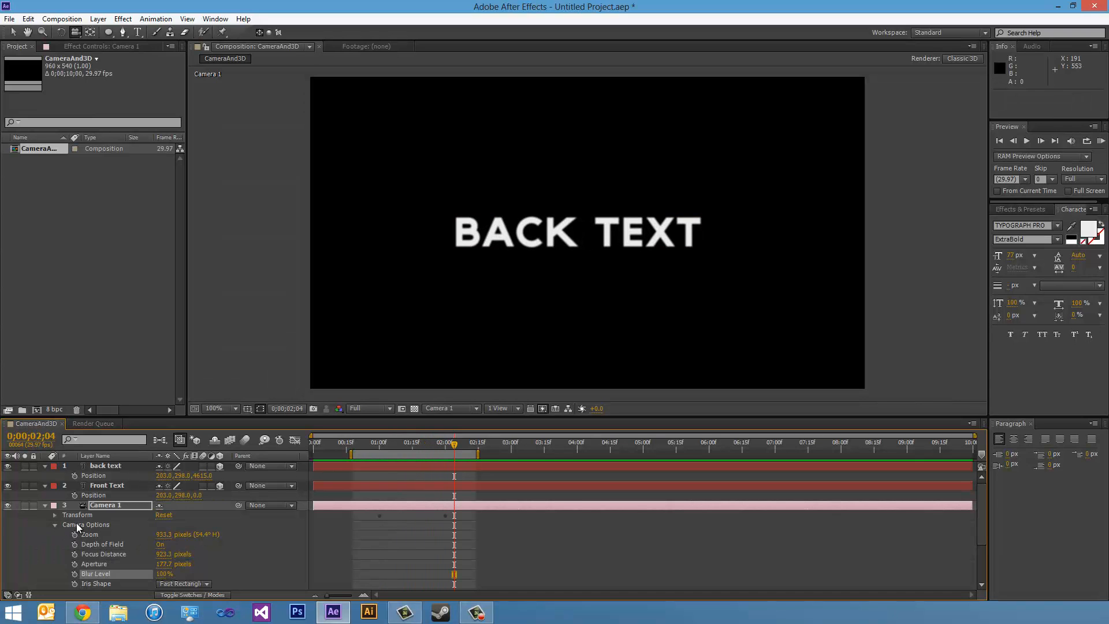
Move Camera 1's Z position at the 2-second keyframe to about 3688 to focus the back text, and play a RAM preview
{"action": "left_click", "coordinate": [55, 514]}
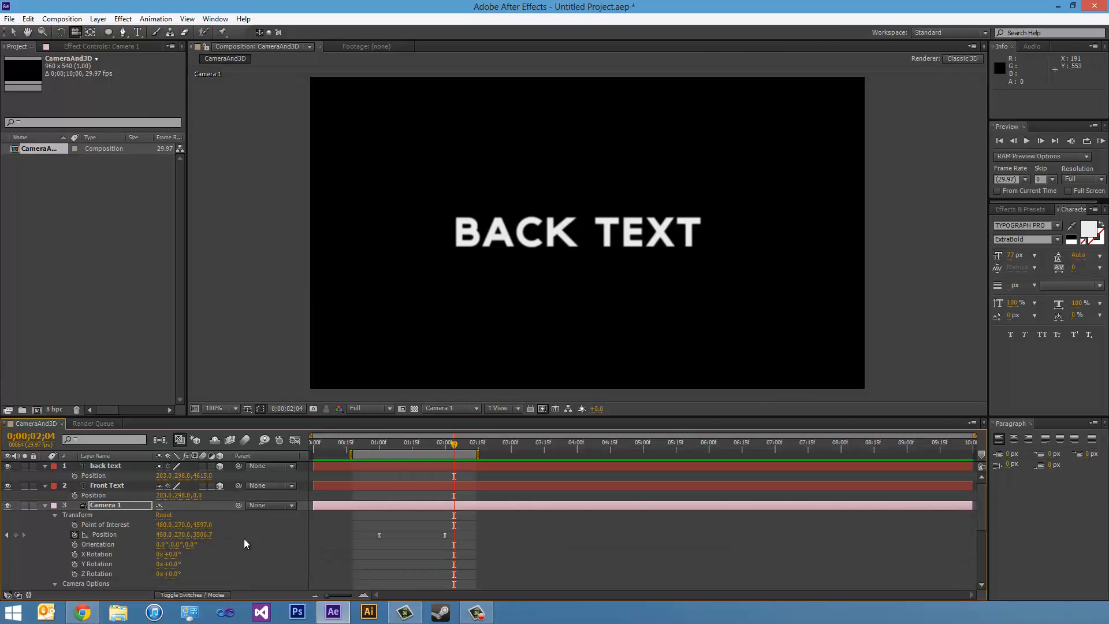
{"action": "left_click", "coordinate": [7, 535]}
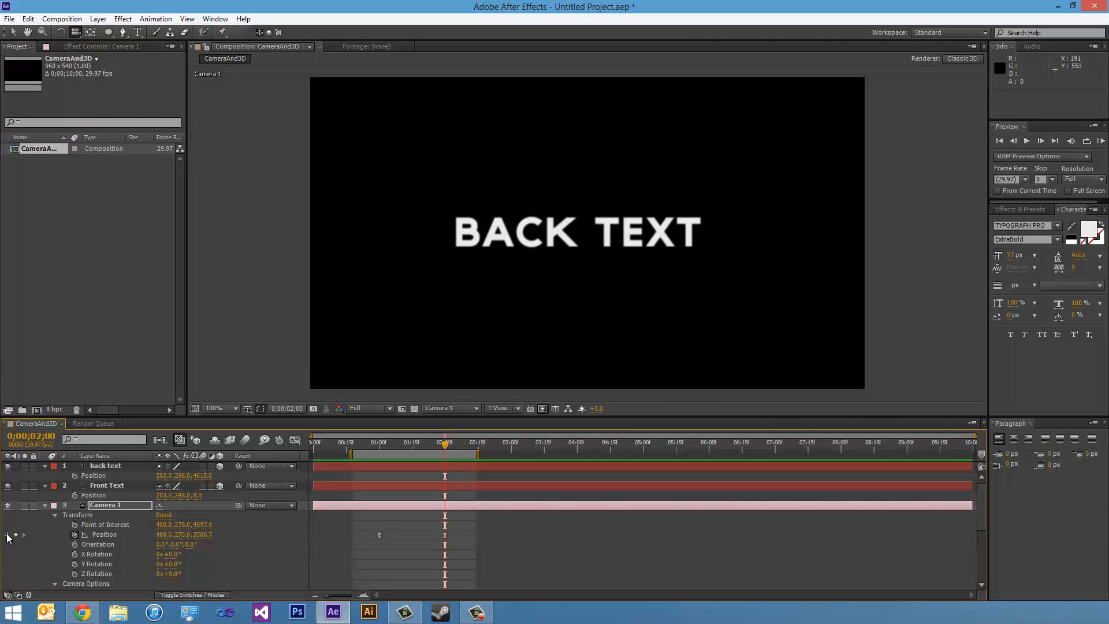
{"action": "left_click", "coordinate": [7, 534]}
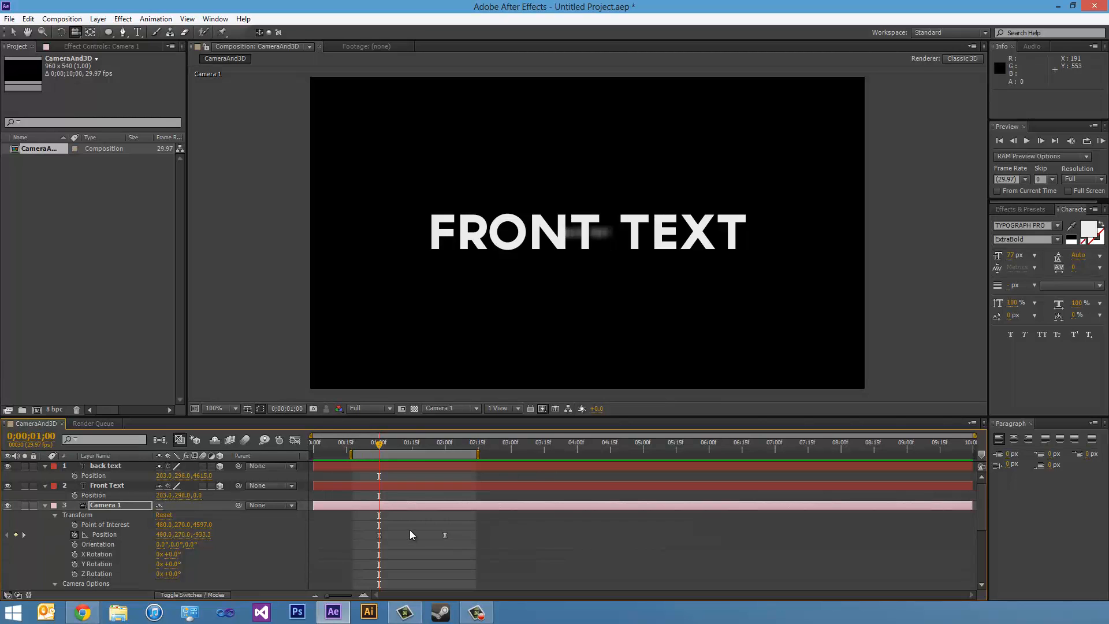
{"action": "left_click", "coordinate": [23, 535]}
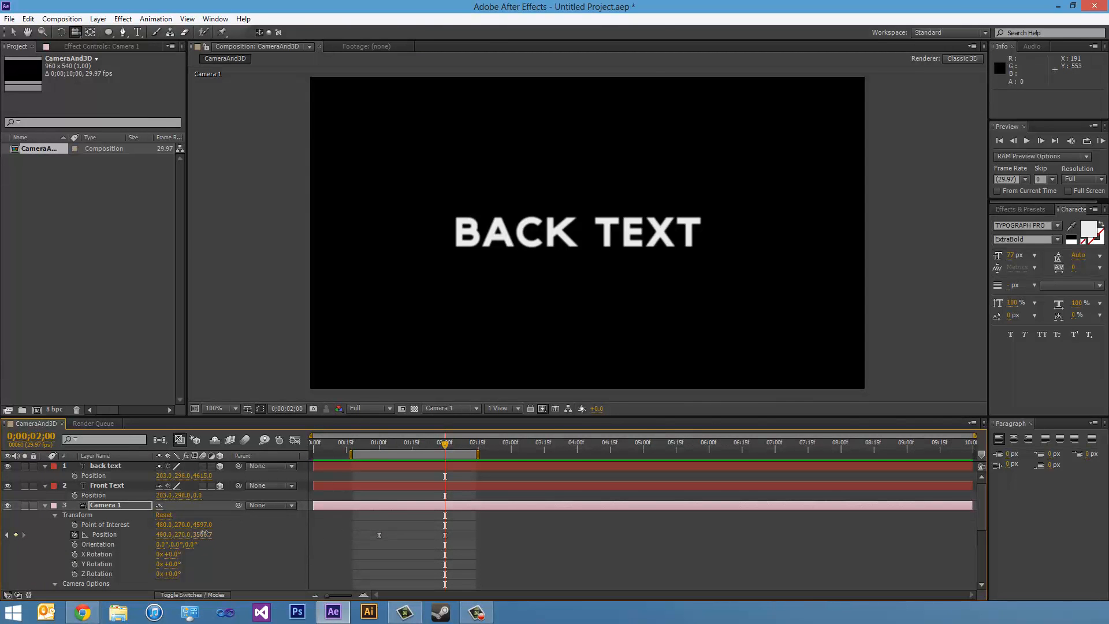
{"action": "left_click_drag", "start_coordinate": [204, 534], "coordinate": [301, 527]}
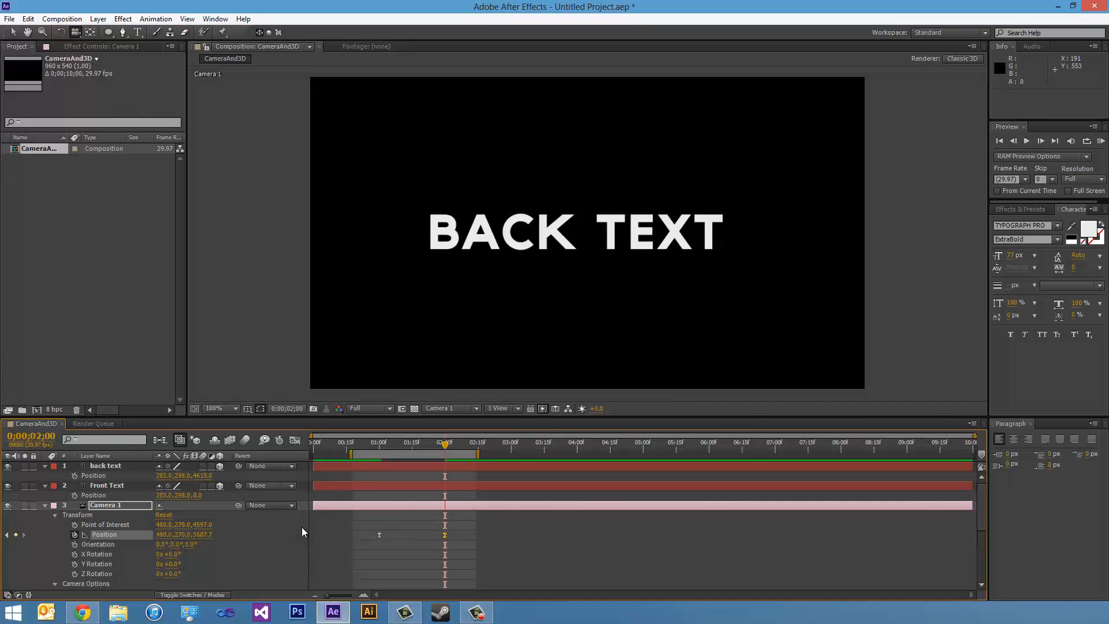
{"action": "left_click", "coordinate": [1101, 142]}
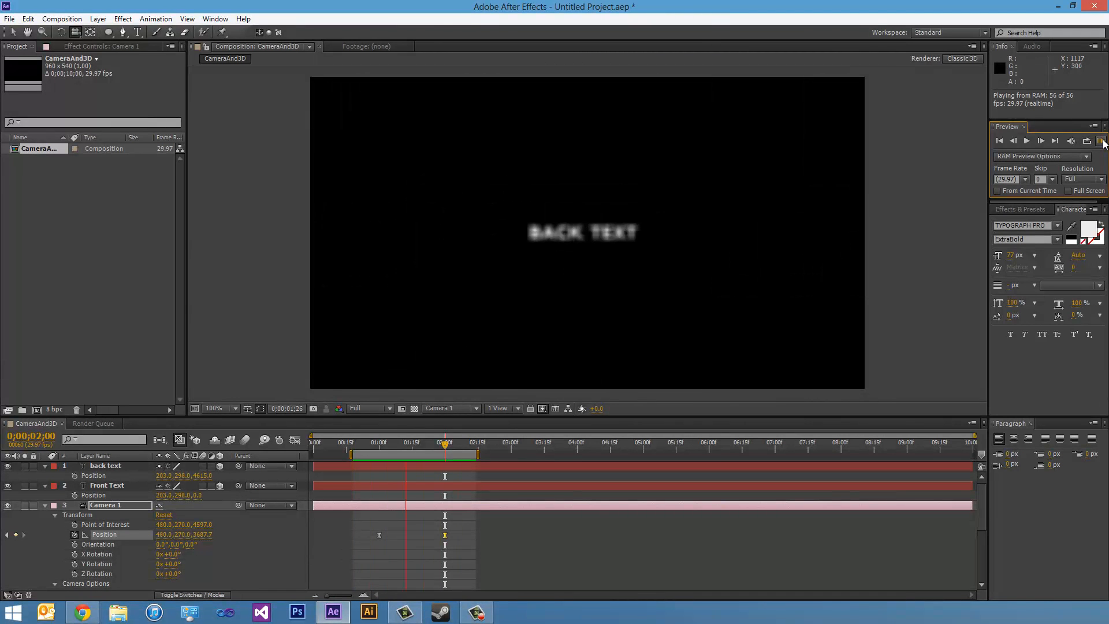
{"action": "left_click", "coordinate": [1103, 145]}
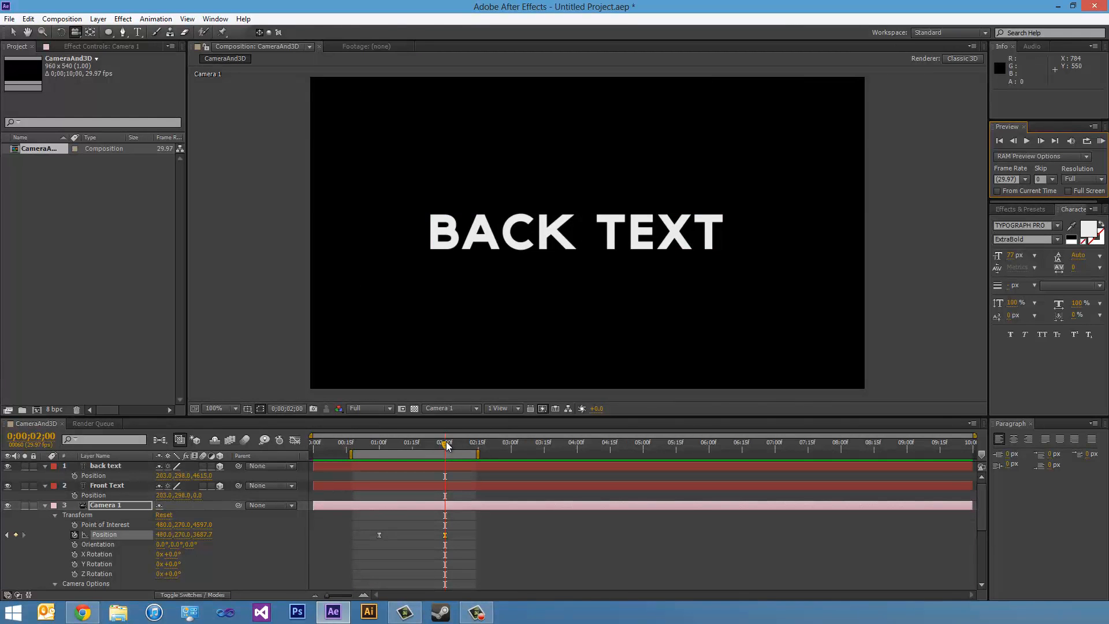
Scrub through Camera 1's move between the front and back text to review the animation
{"action": "mouse_move", "coordinate": [445, 443]}
{"action": "left_mouse_down"}
{"action": "mouse_move", "coordinate": [357, 448]}
{"action": "mouse_move", "coordinate": [445, 453]}
{"action": "left_mouse_up"}
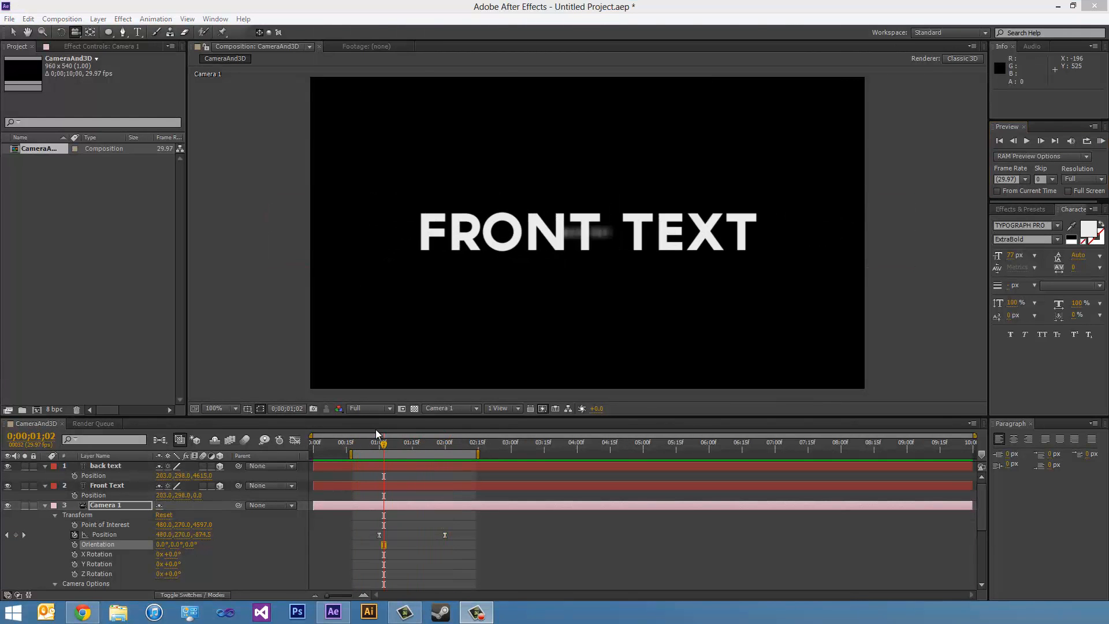
{"action": "left_click_drag", "start_coordinate": [383, 445], "coordinate": [463, 452]}
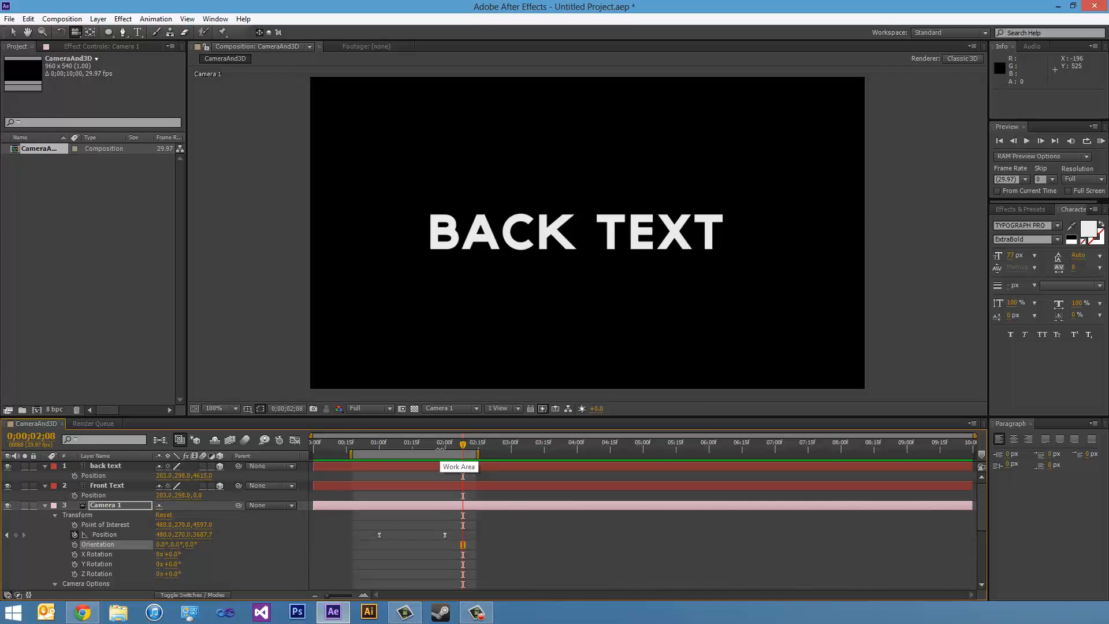
{"action": "left_click_drag", "start_coordinate": [435, 445], "coordinate": [378, 456]}
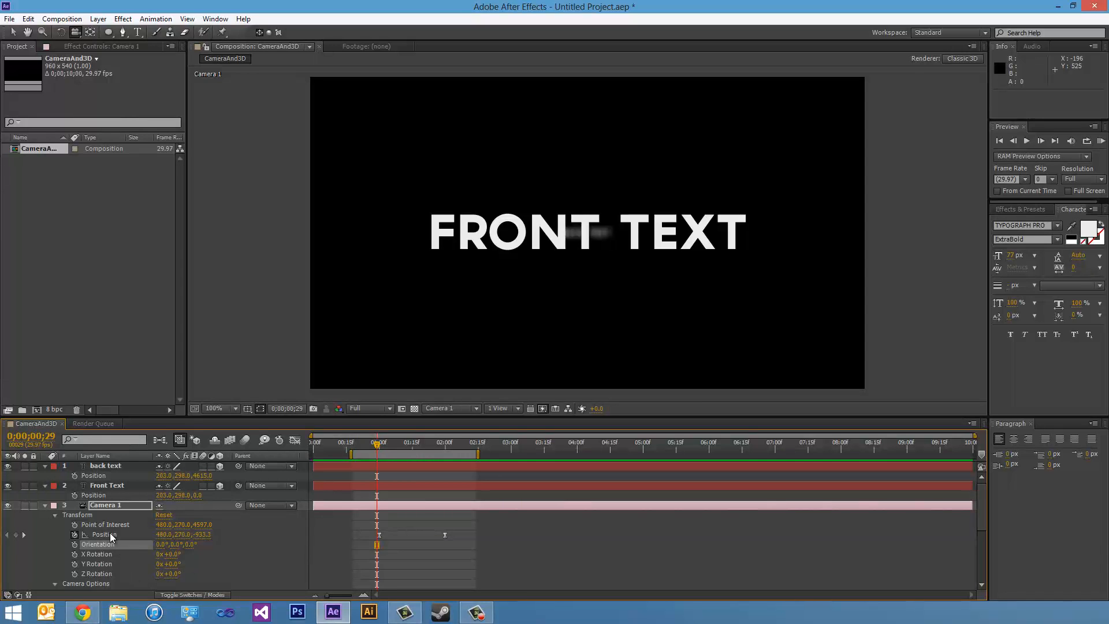
Add the expression wiggle(1,1) to Camera 1's Orientation, play a RAM preview and scrub on to about 3 seconds
{"action": "left_click", "coordinate": [103, 553]}
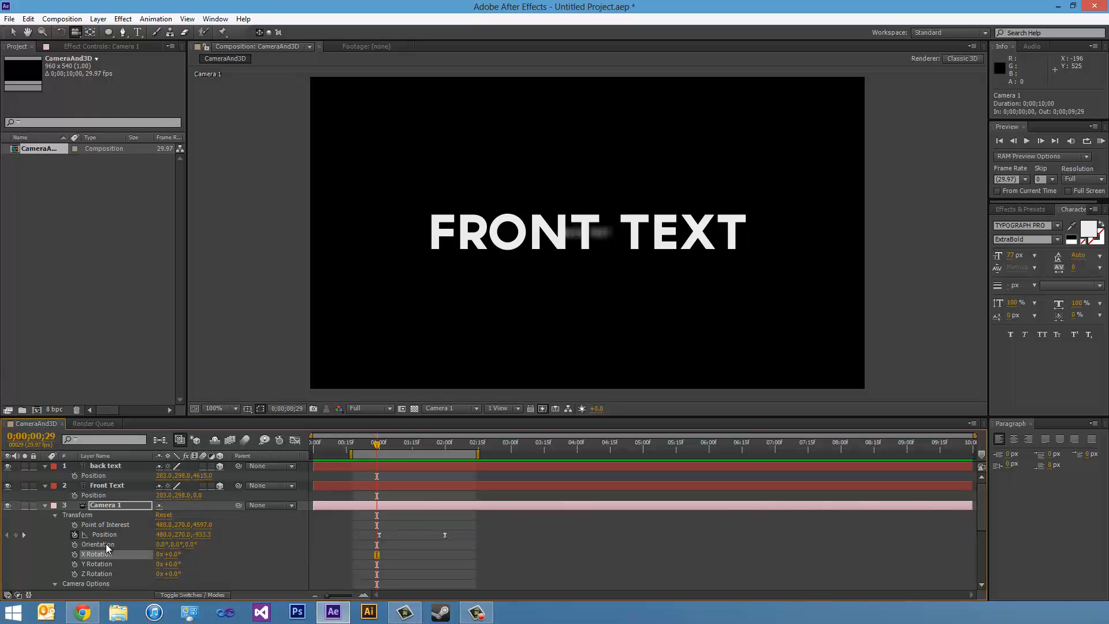
{"action": "left_click", "coordinate": [106, 544]}
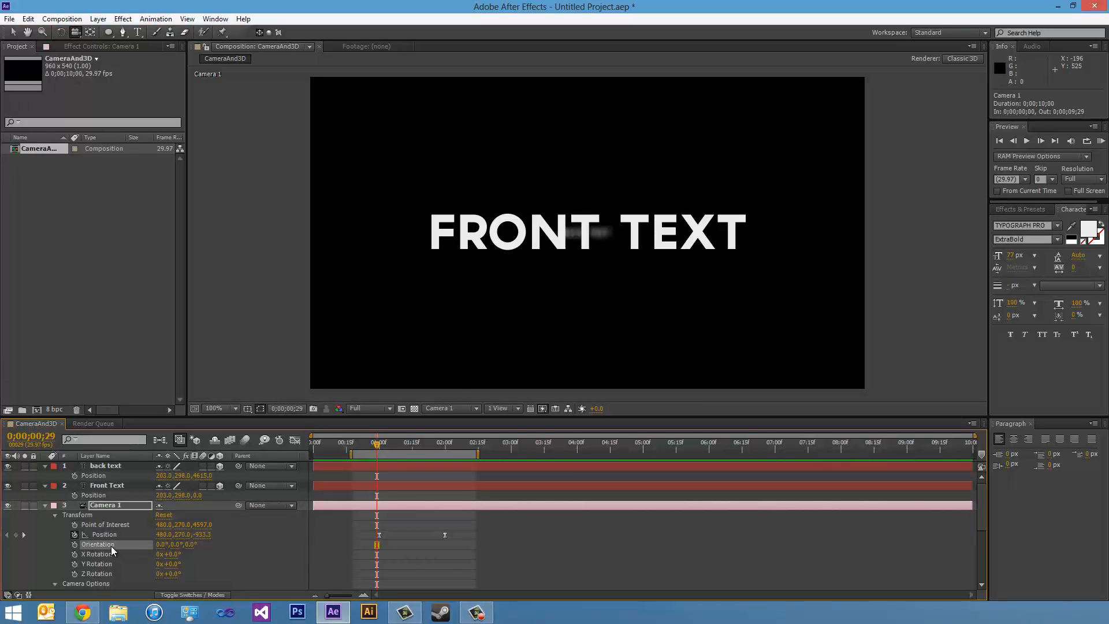
{"action": "left_click", "coordinate": [74, 544], "text": "alt"}
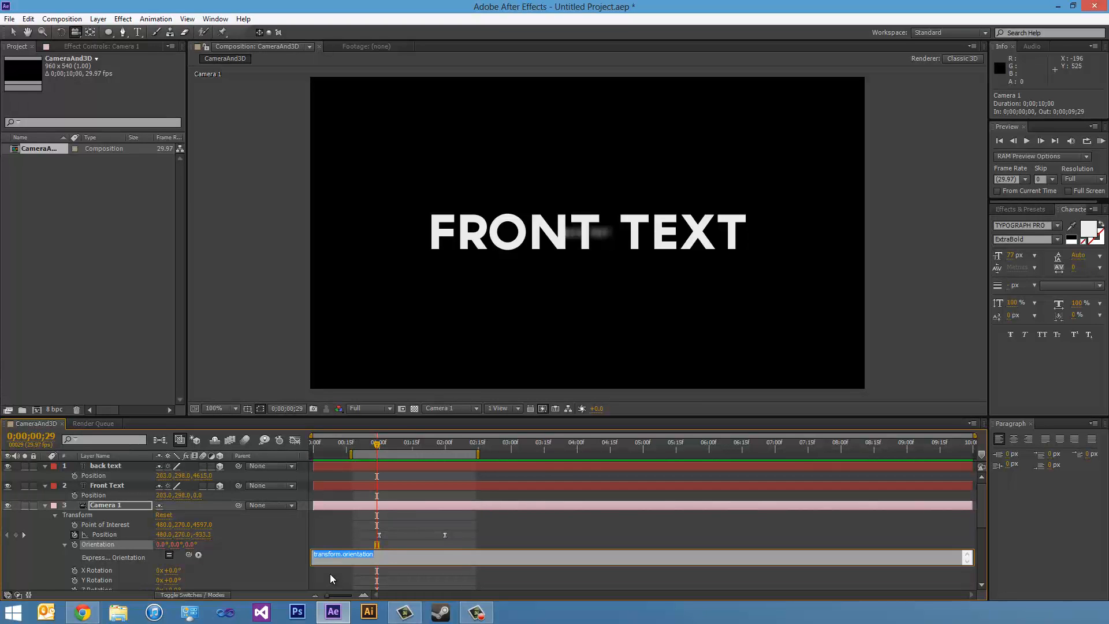
{"action": "type", "text": "wiggle(1,1"}
{"action": "left_click", "coordinate": [1100, 141]}
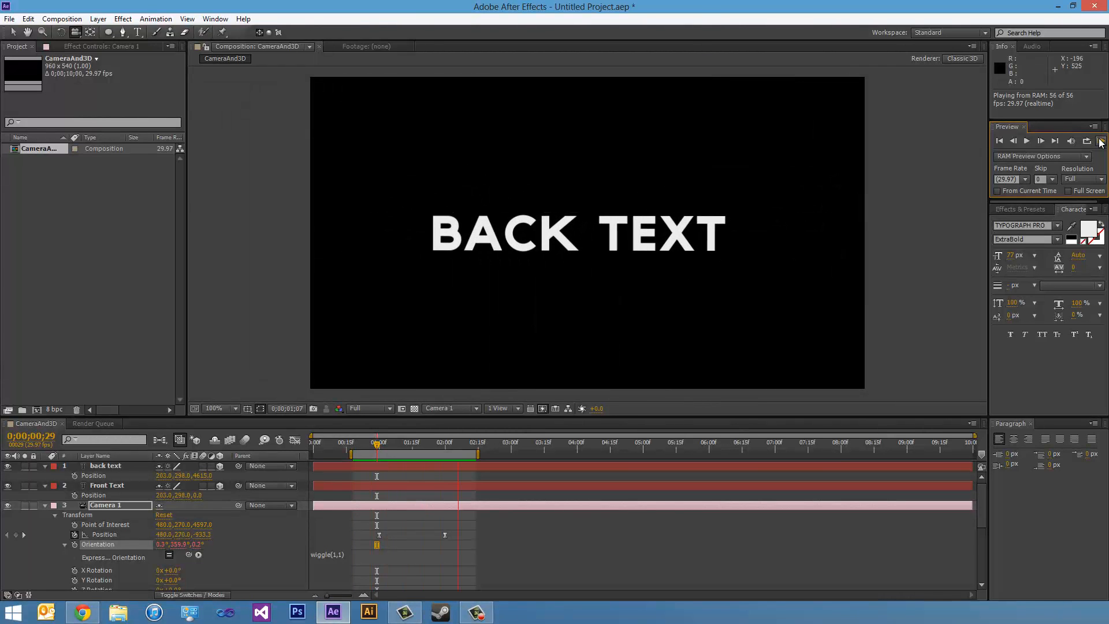
{"action": "left_click", "coordinate": [1100, 142]}
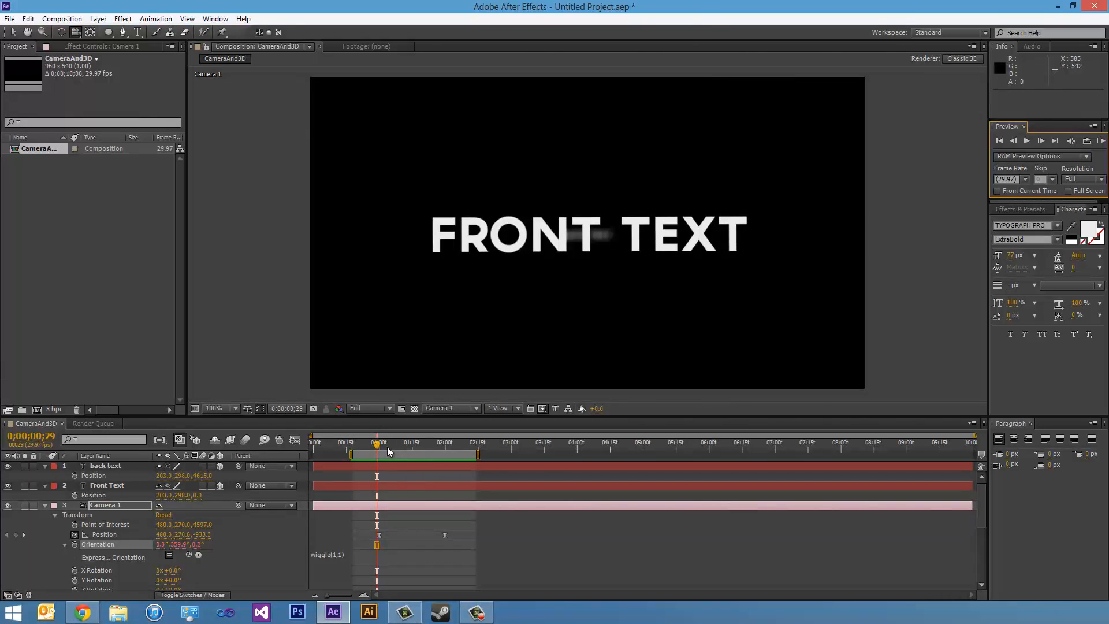
{"action": "left_click_drag", "start_coordinate": [377, 444], "coordinate": [527, 474]}
Try the Orientation expression as wiggle(1,10) and play a RAM preview of the larger camera sway
{"action": "left_click", "coordinate": [351, 559]}
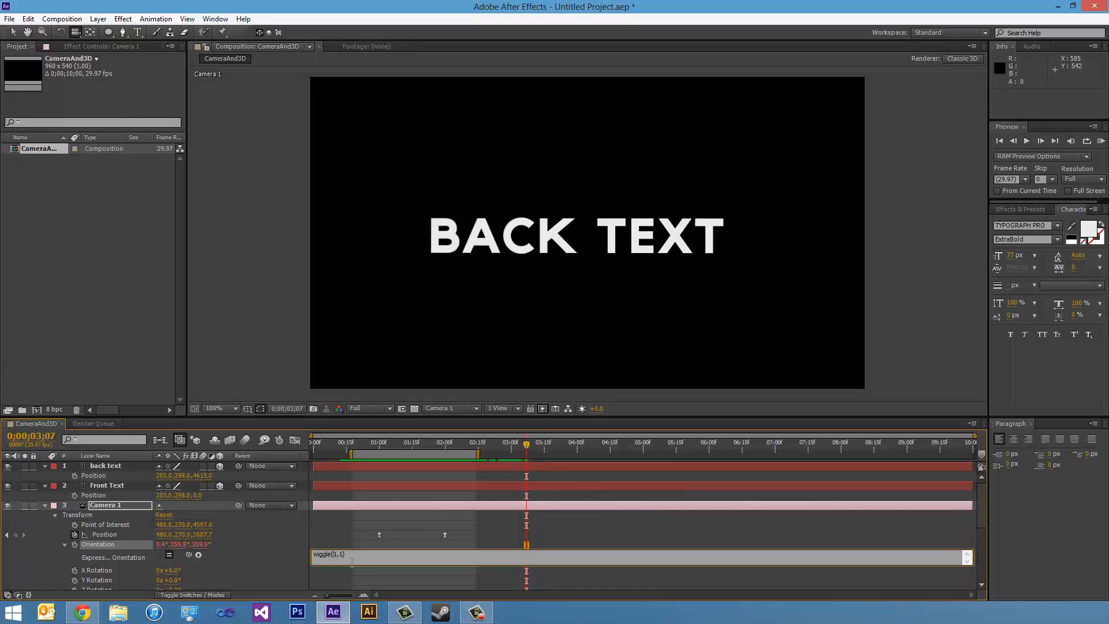
{"action": "left_click", "coordinate": [358, 544]}
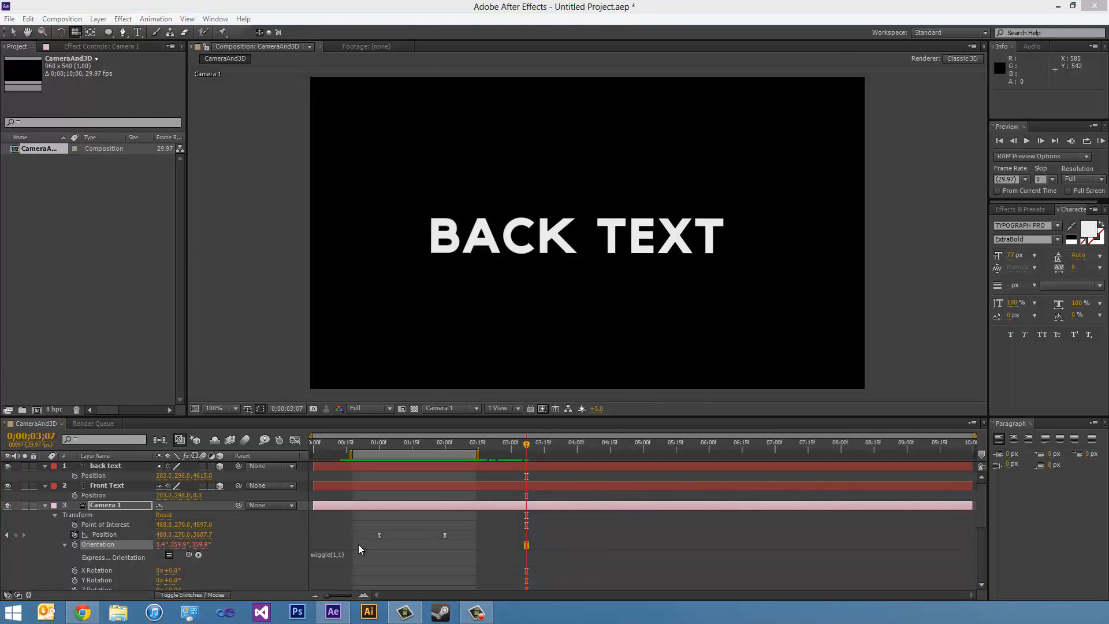
{"action": "left_click", "coordinate": [358, 554]}
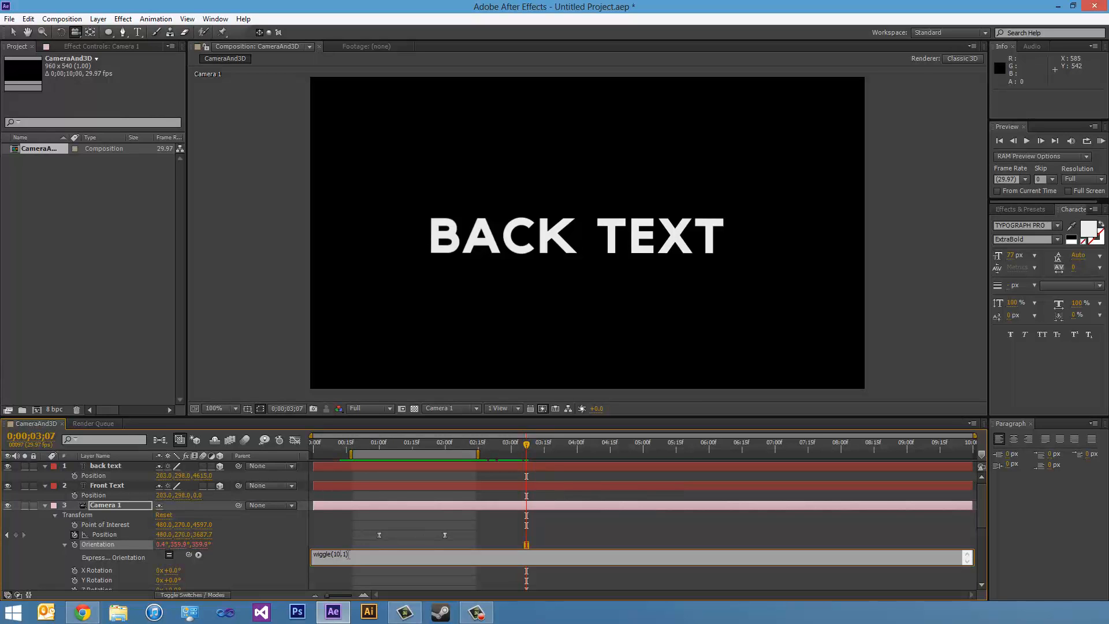
{"action": "left_click", "coordinate": [1101, 141]}
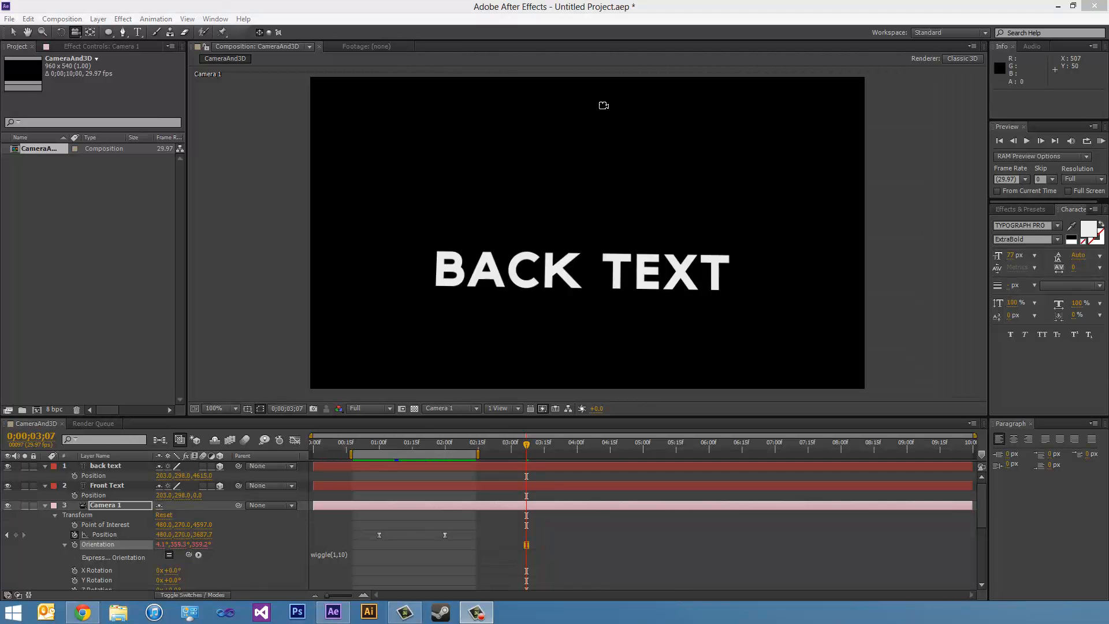
{"action": "left_click", "coordinate": [525, 3]}
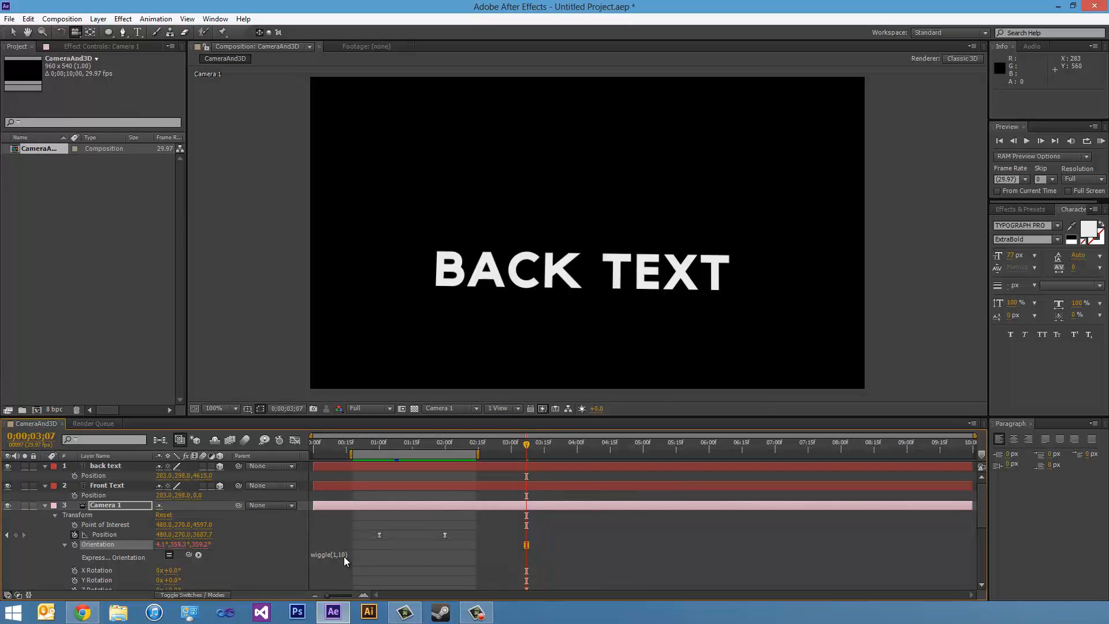
{"action": "left_click", "coordinate": [1101, 141]}
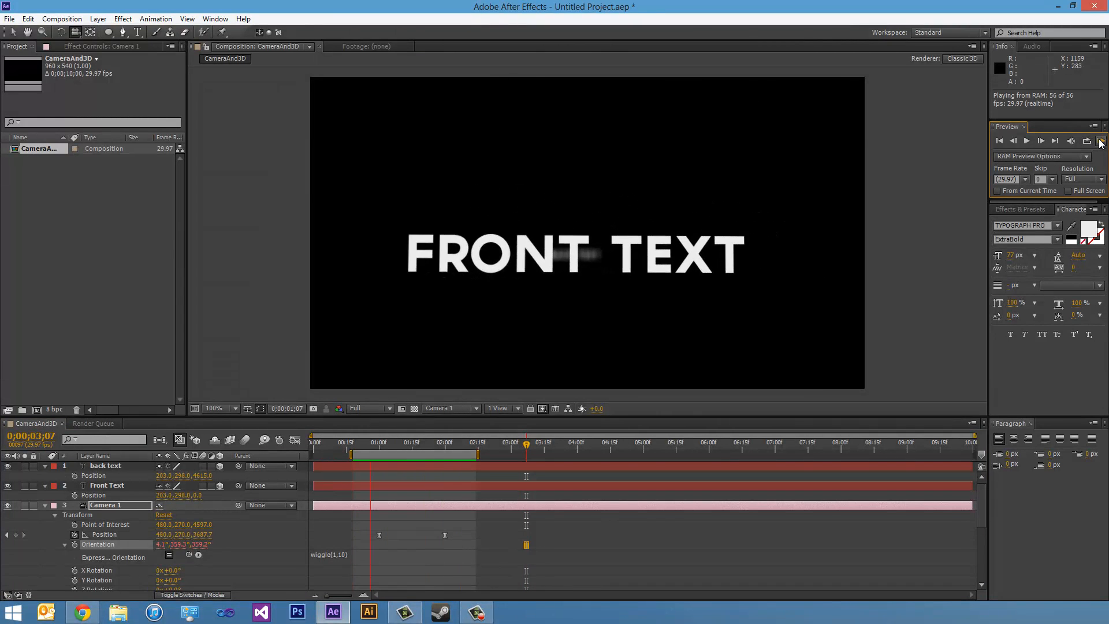
{"action": "left_click", "coordinate": [1102, 141]}
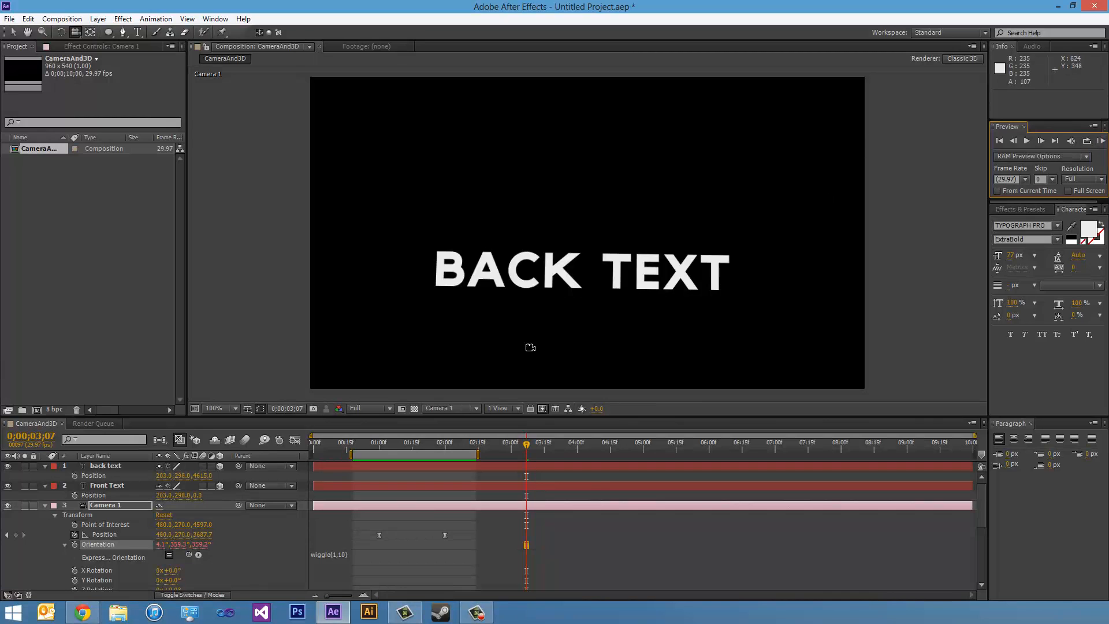
Try a much stronger amplitude with wiggle(1,40) on Camera 1's Orientation and play a RAM preview
{"action": "left_click", "coordinate": [338, 552]}
{"action": "left_click", "coordinate": [353, 553]}
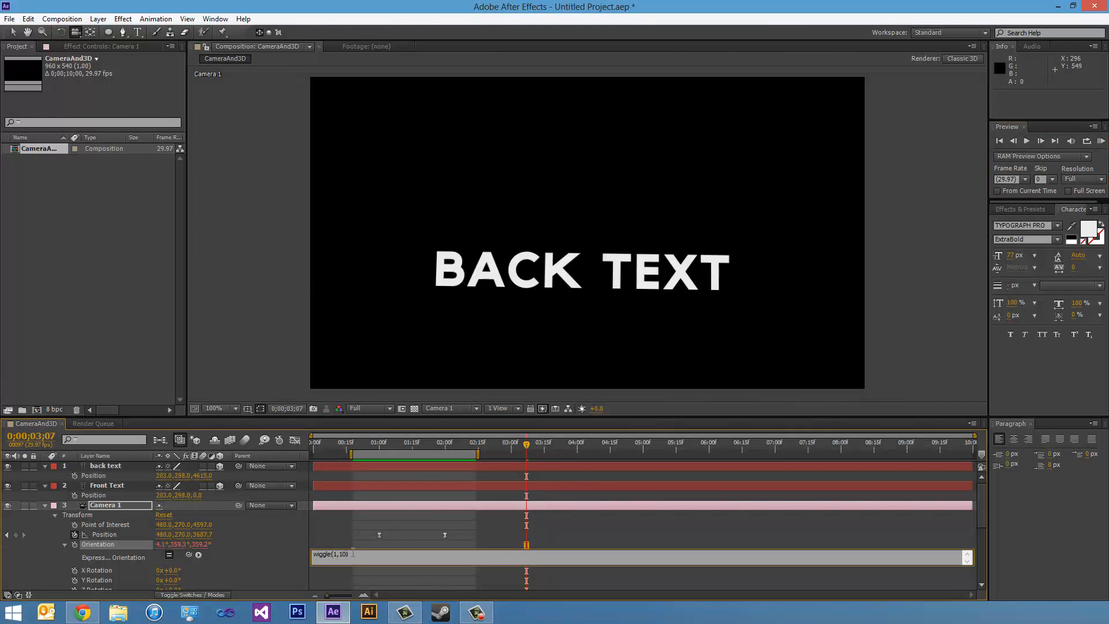
{"action": "key", "text": "Left"}
{"action": "key", "text": "BackSpace"}
{"action": "key", "text": "BackSpace"}
{"action": "type", "text": "40"}
{"action": "left_click", "coordinate": [1101, 141]}
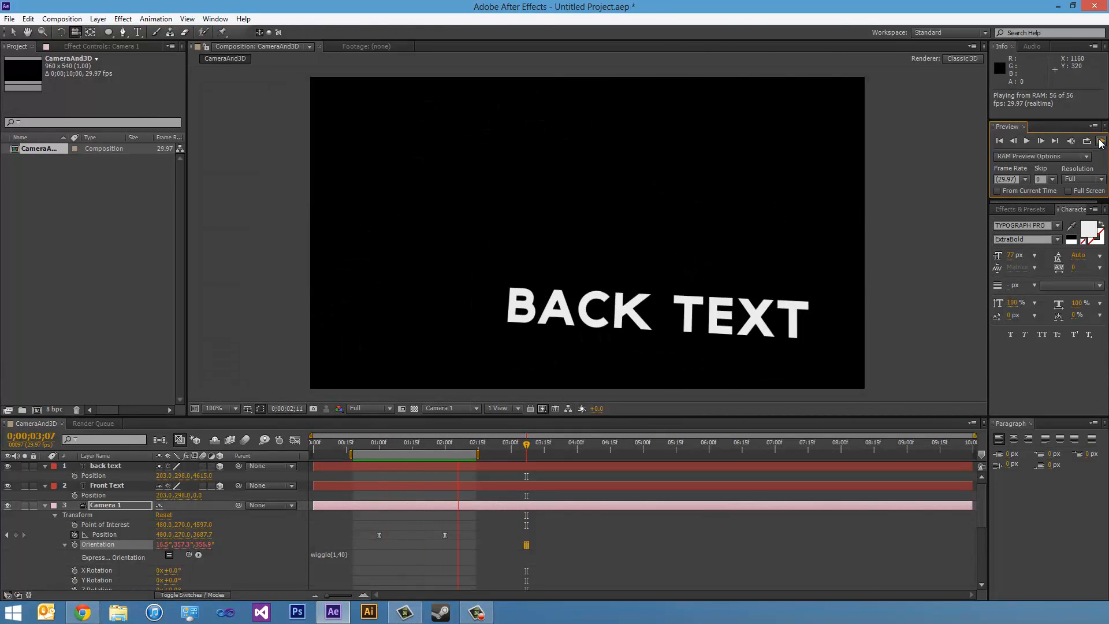
{"action": "left_click", "coordinate": [1100, 142]}
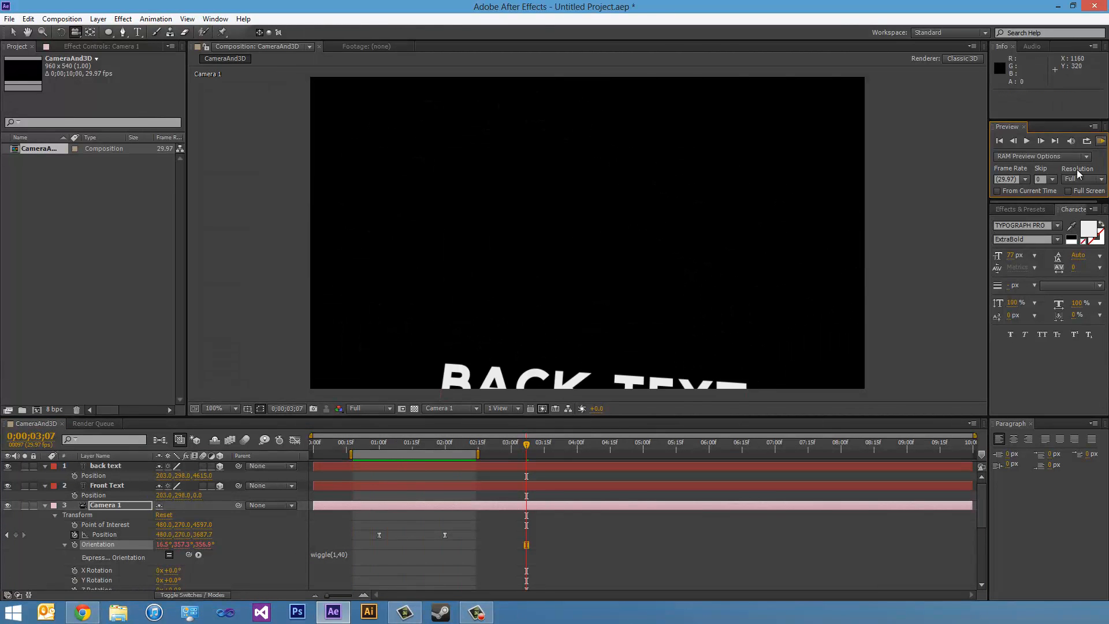
Try a fast camera shake with wiggle(40,1) on Camera 1's Orientation and play a RAM preview
{"action": "left_click", "coordinate": [332, 559]}
{"action": "left_click", "coordinate": [343, 553]}
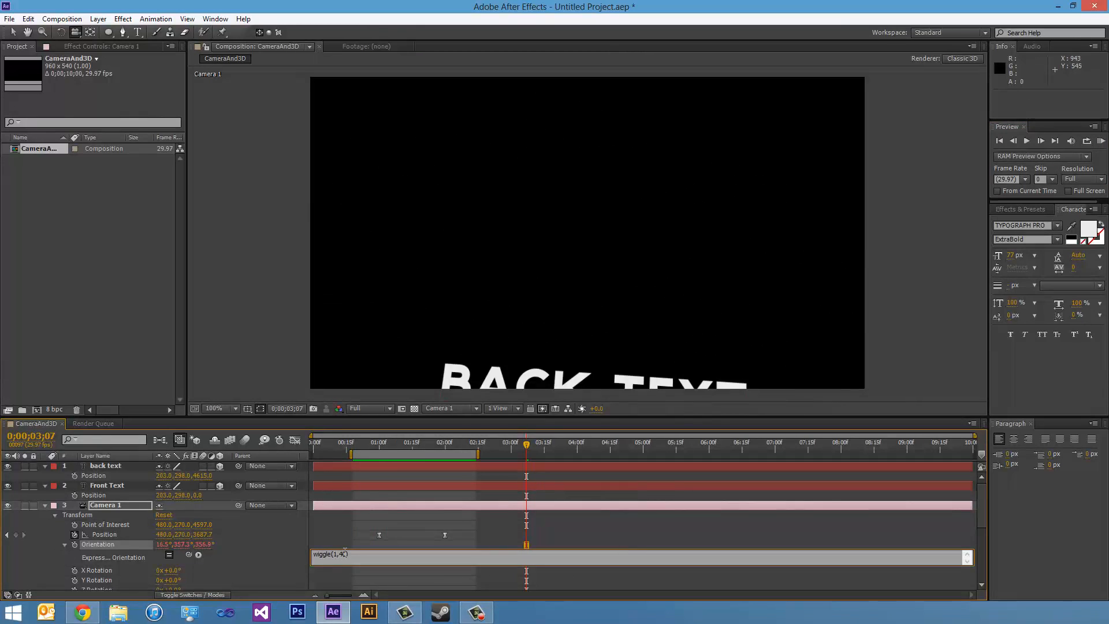
{"action": "key", "text": "BackSpace"}
{"action": "type", "text": "40"}
{"action": "key", "text": "BackSpace"}
{"action": "key", "text": "BackSpace"}
{"action": "key", "text": "BackSpace"}
{"action": "type", "text": "1"}
{"action": "left_click", "coordinate": [1102, 142]}
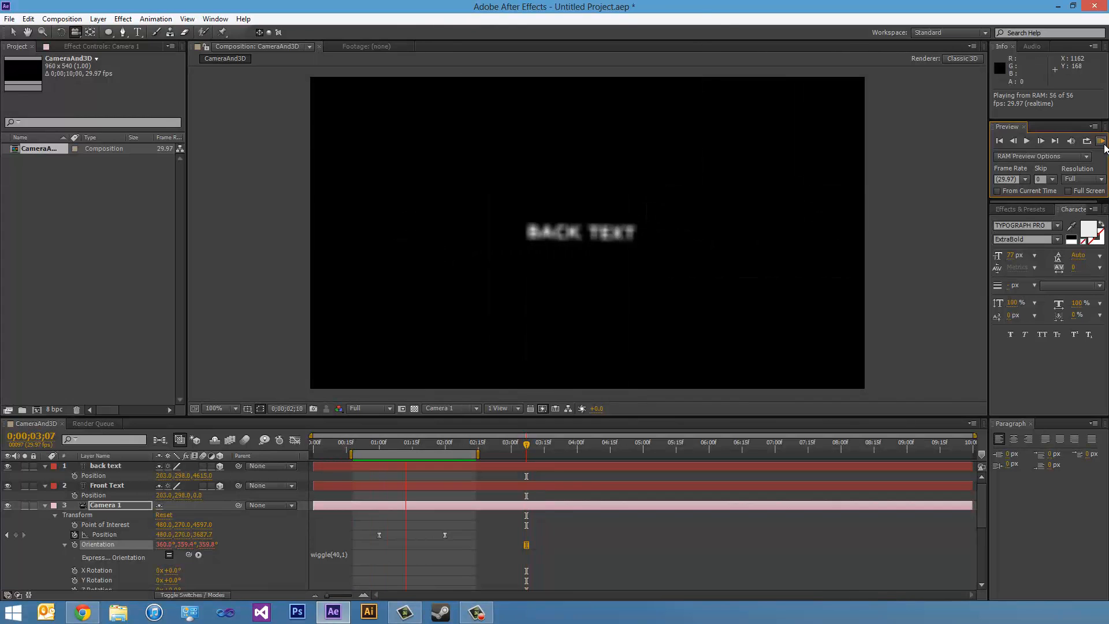
{"action": "left_click", "coordinate": [1103, 147]}
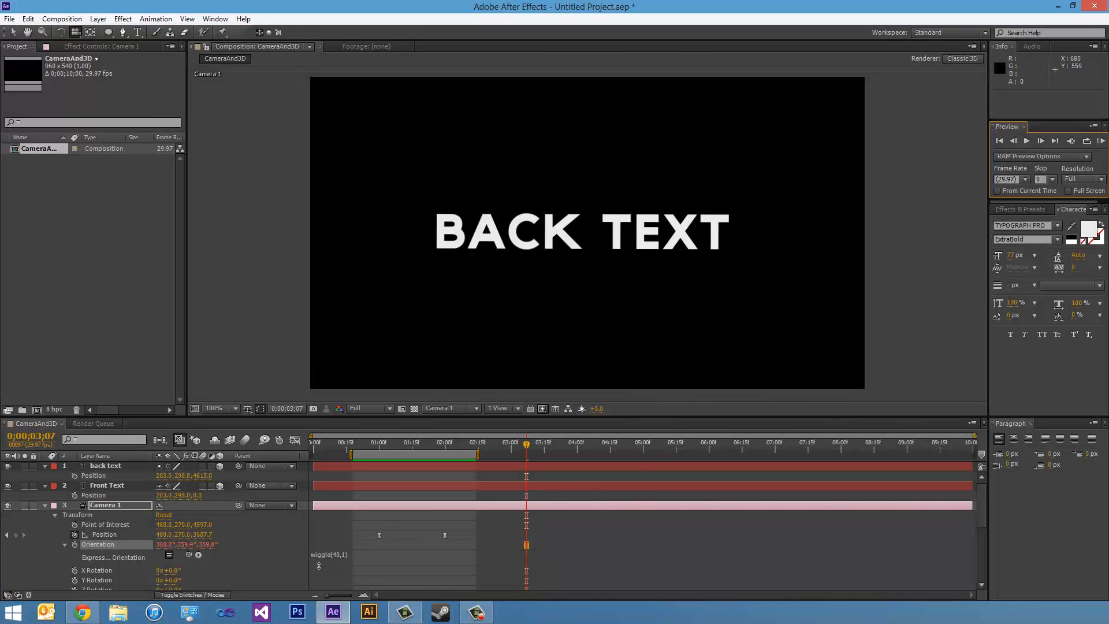
Set Camera 1's Orientation expression to wiggle(1,3), play a RAM preview and scrub back to the front text
{"action": "left_click", "coordinate": [338, 554]}
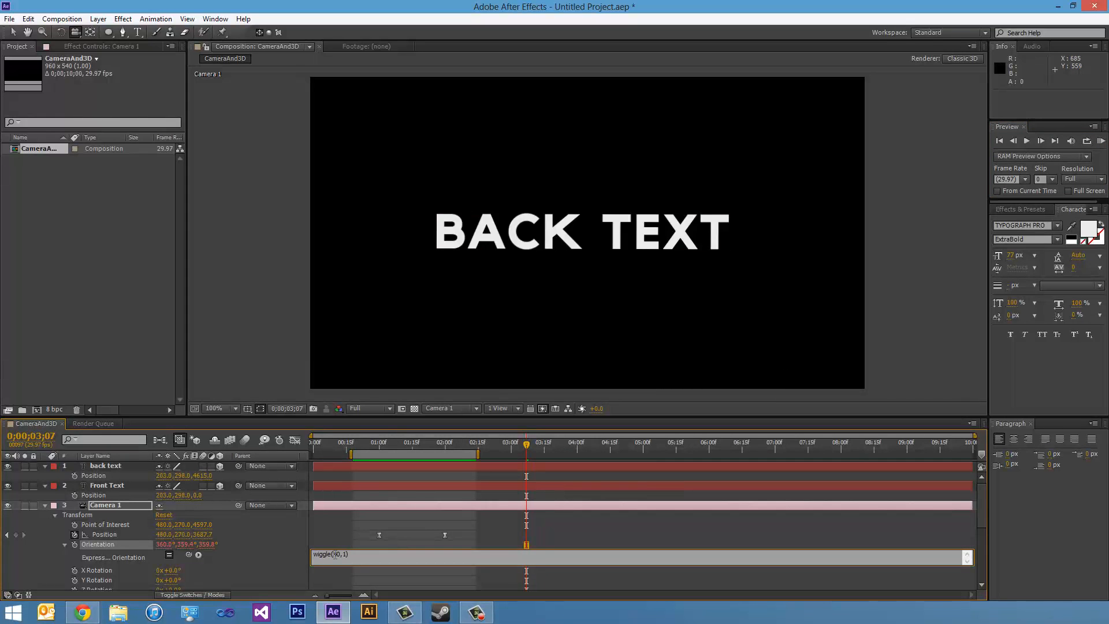
{"action": "left_click_drag", "start_coordinate": [333, 555], "coordinate": [346, 554]}
{"action": "type", "text": "1,3"}
{"action": "left_click", "coordinate": [1103, 143]}
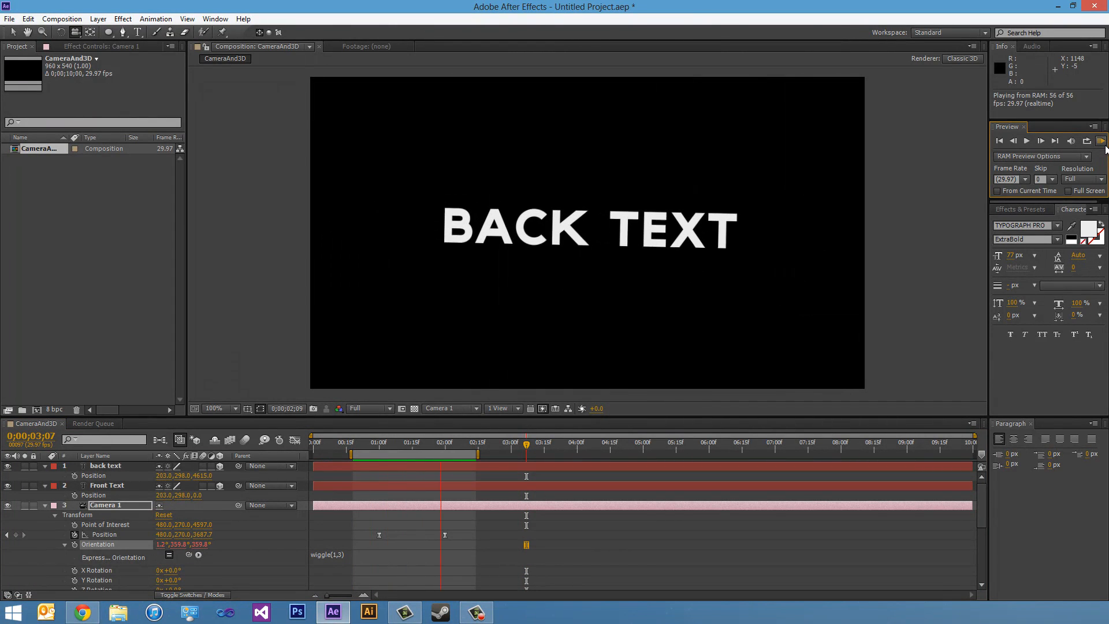
{"action": "key", "text": "space"}
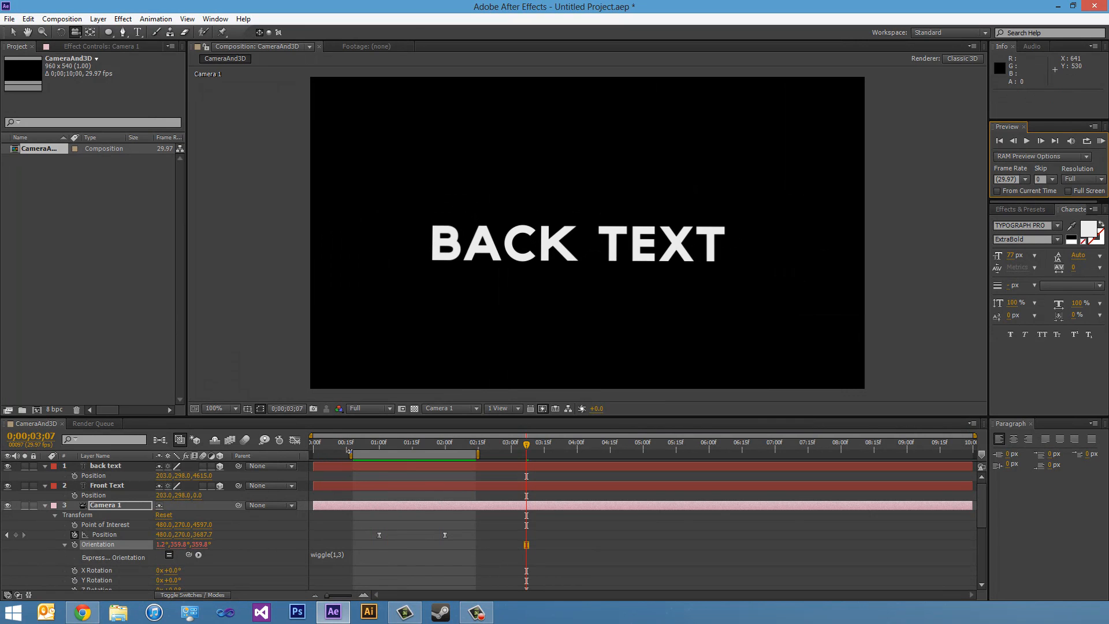
{"action": "left_click_drag", "start_coordinate": [397, 442], "coordinate": [366, 450]}
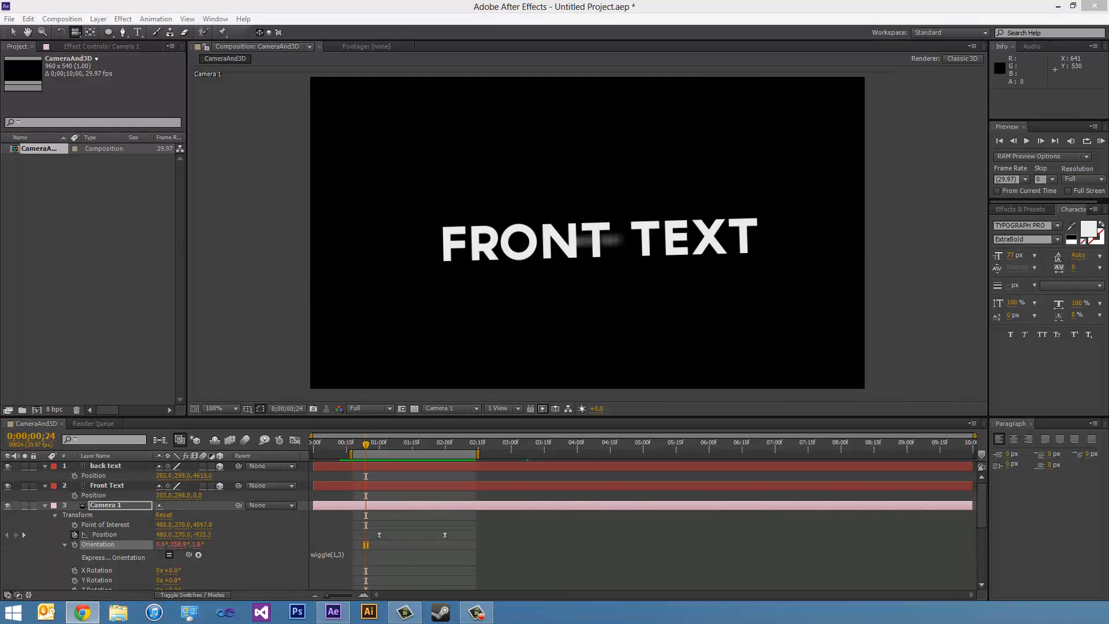
Switch to Chrome, look through the Element 3D product page's features on Video Copilot, and return to After Effects
{"action": "left_click", "coordinate": [82, 613]}
{"action": "left_click_drag", "start_coordinate": [305, 122], "coordinate": [505, 159]}
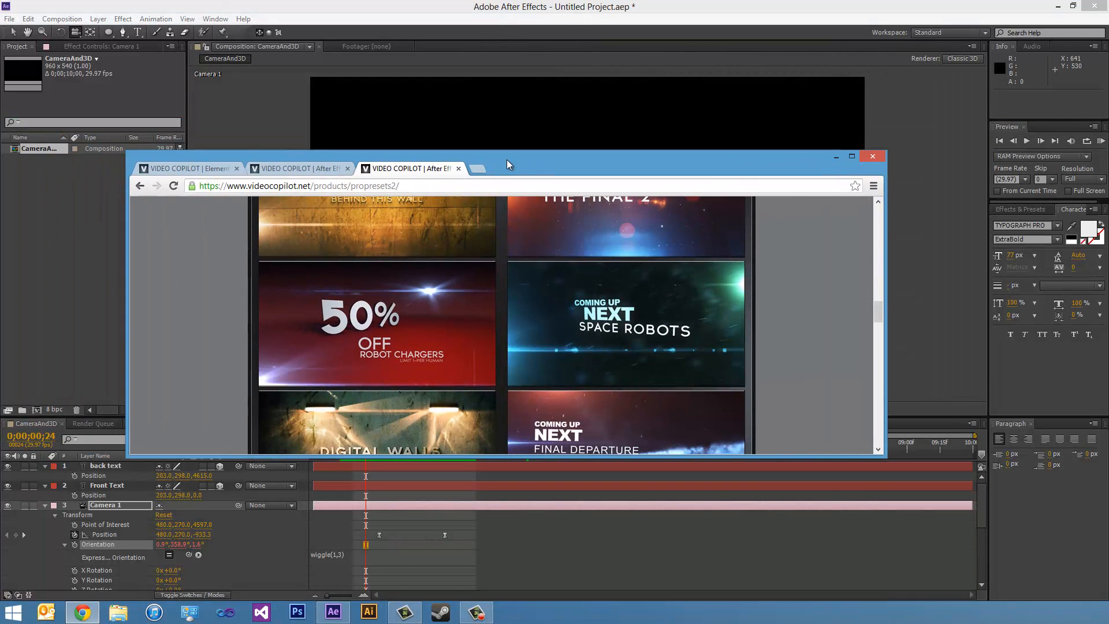
{"action": "double_click", "coordinate": [507, 160]}
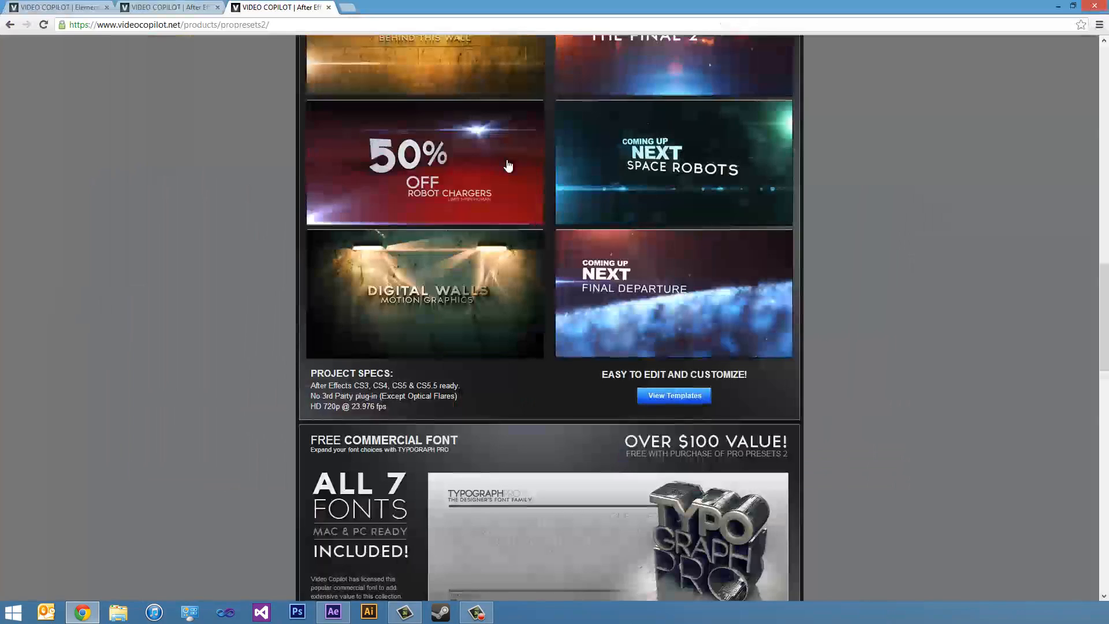
{"action": "left_click", "coordinate": [75, 7]}
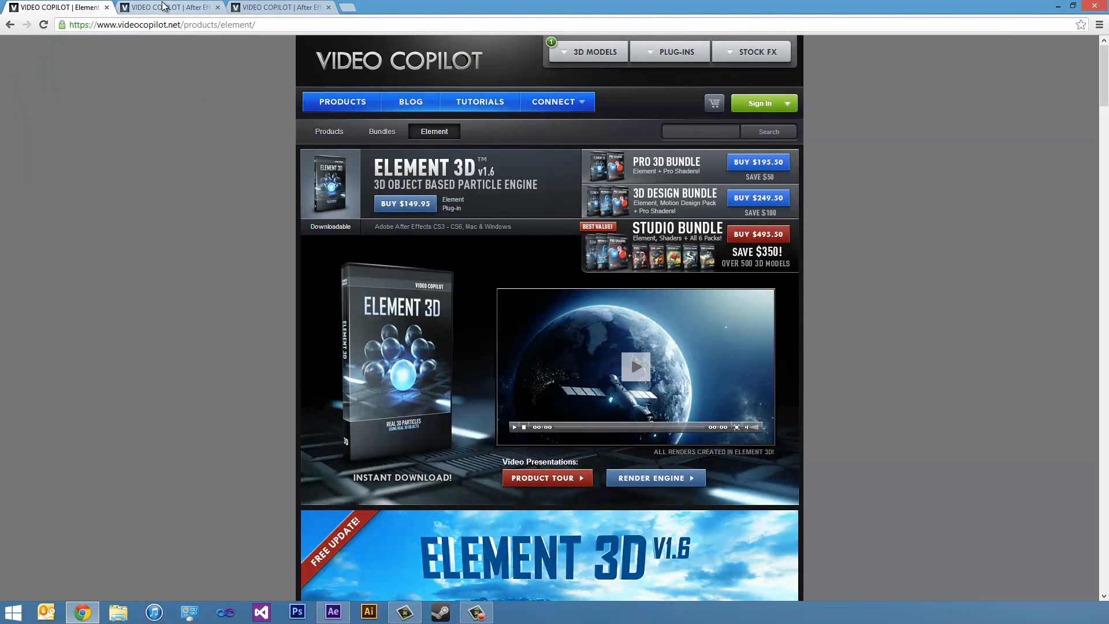
{"action": "scroll", "coordinate": [209, 331], "scroll_direction": "down", "scroll_amount": 6}
{"action": "scroll", "coordinate": [209, 330], "scroll_direction": "down", "scroll_amount": 3}
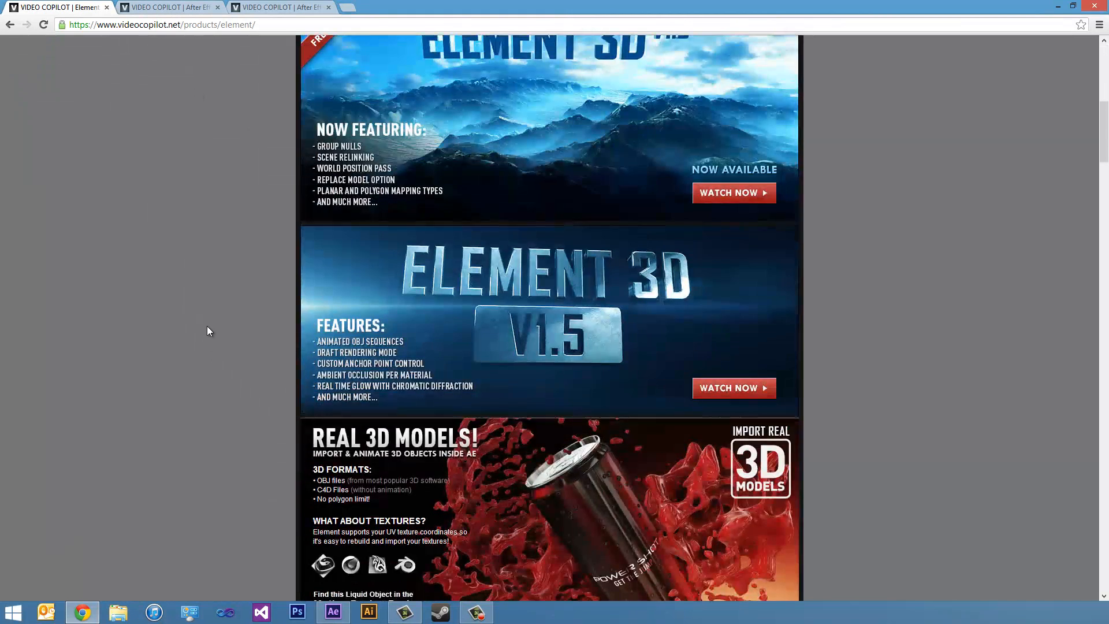
{"action": "scroll", "coordinate": [208, 331], "scroll_direction": "up", "scroll_amount": 3}
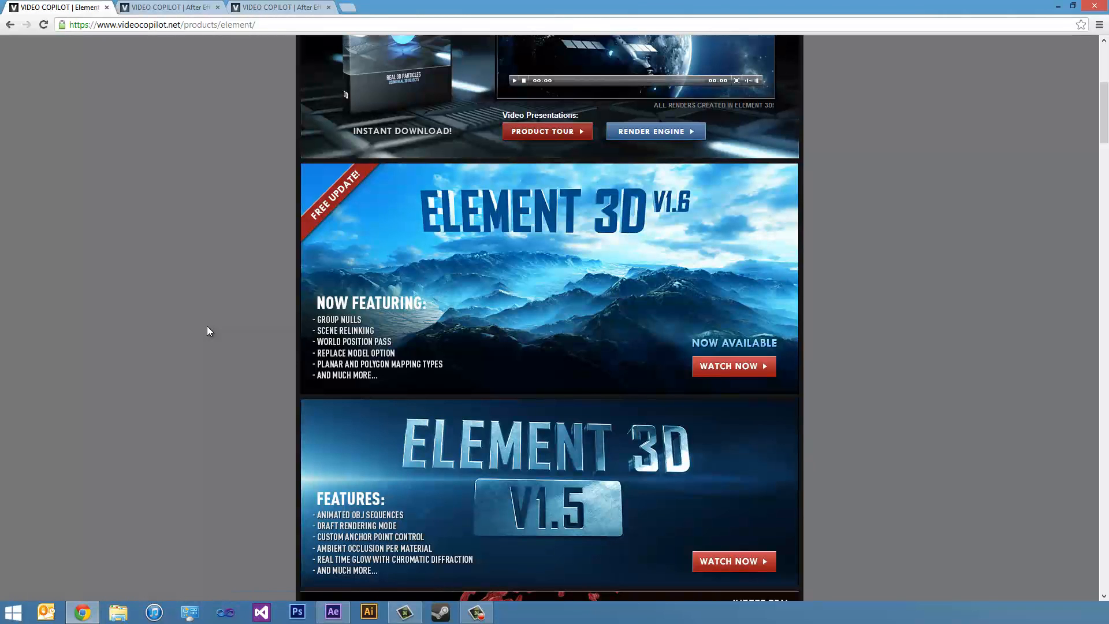
{"action": "scroll", "coordinate": [255, 521], "scroll_direction": "down", "scroll_amount": 4}
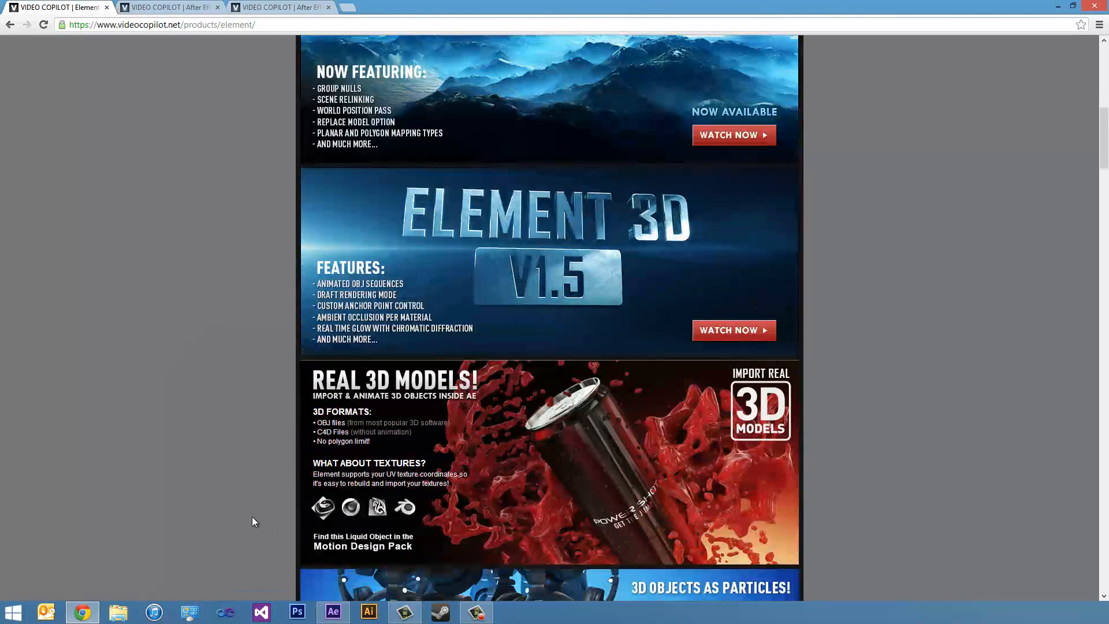
{"action": "scroll", "coordinate": [255, 521], "scroll_direction": "down", "scroll_amount": 2}
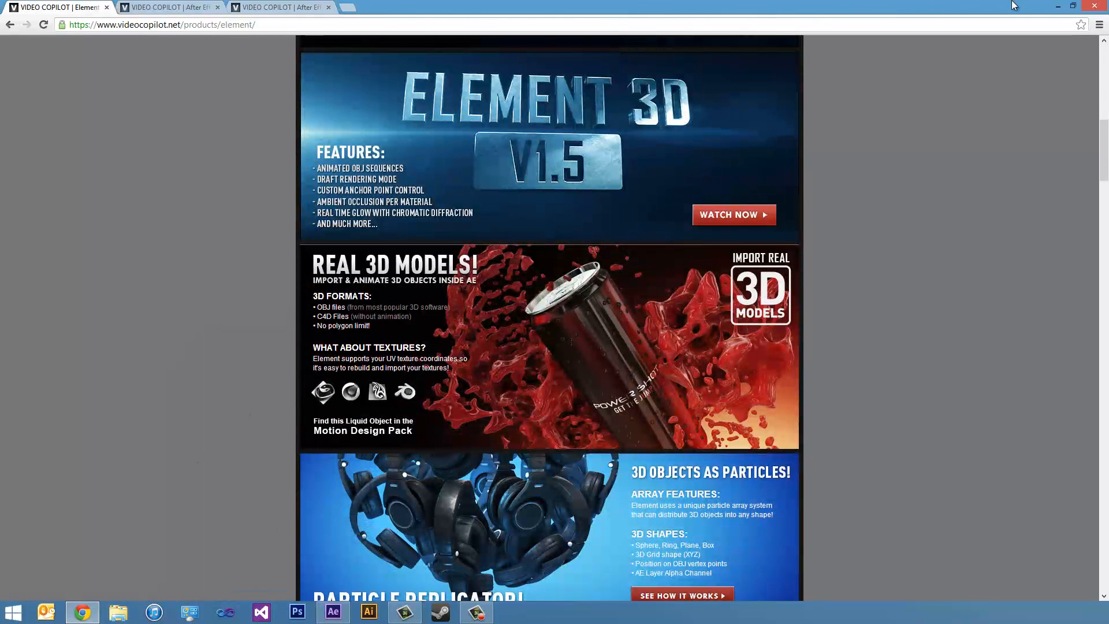
{"action": "left_click", "coordinate": [1058, 7]}
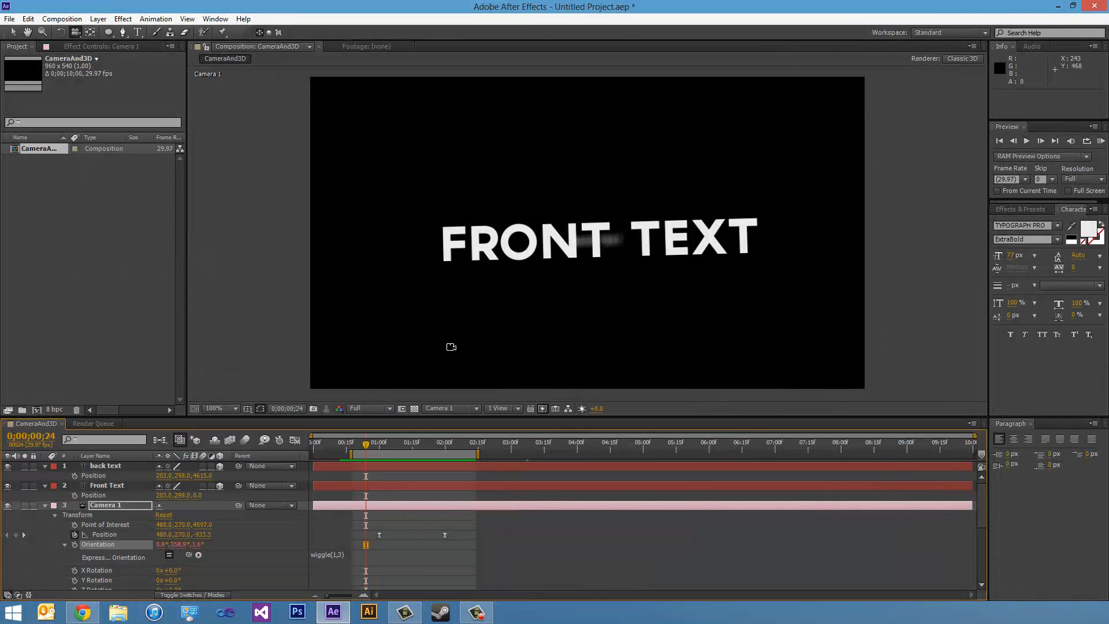
Scrub between the back text and the front text to review the camera move with the wiggle applied
{"action": "left_click_drag", "start_coordinate": [379, 443], "coordinate": [460, 434]}
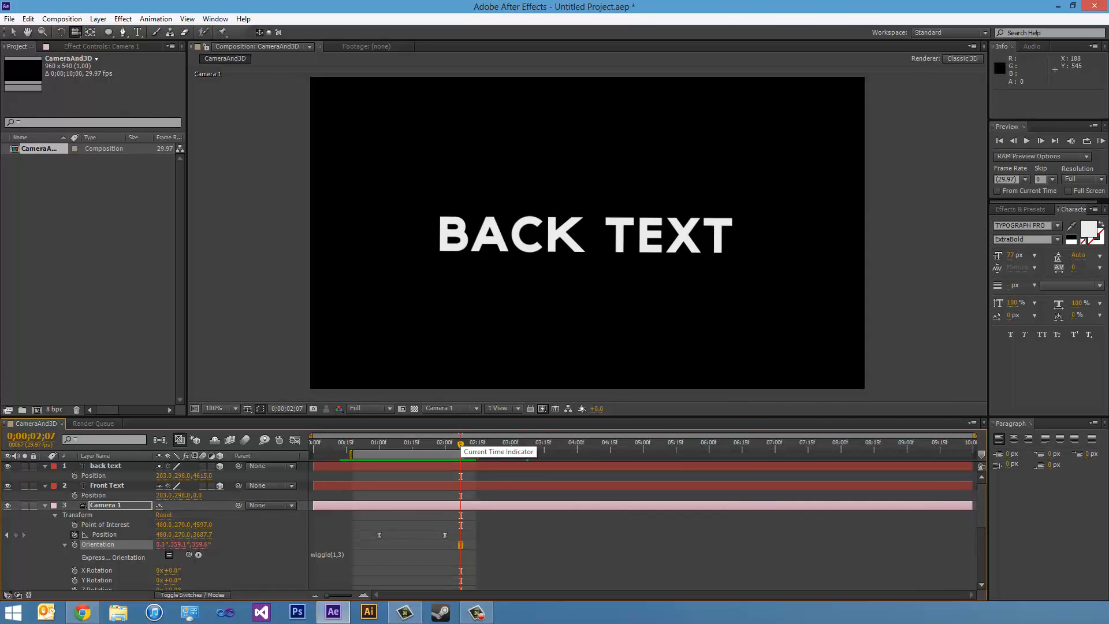
{"action": "key", "text": "n"}
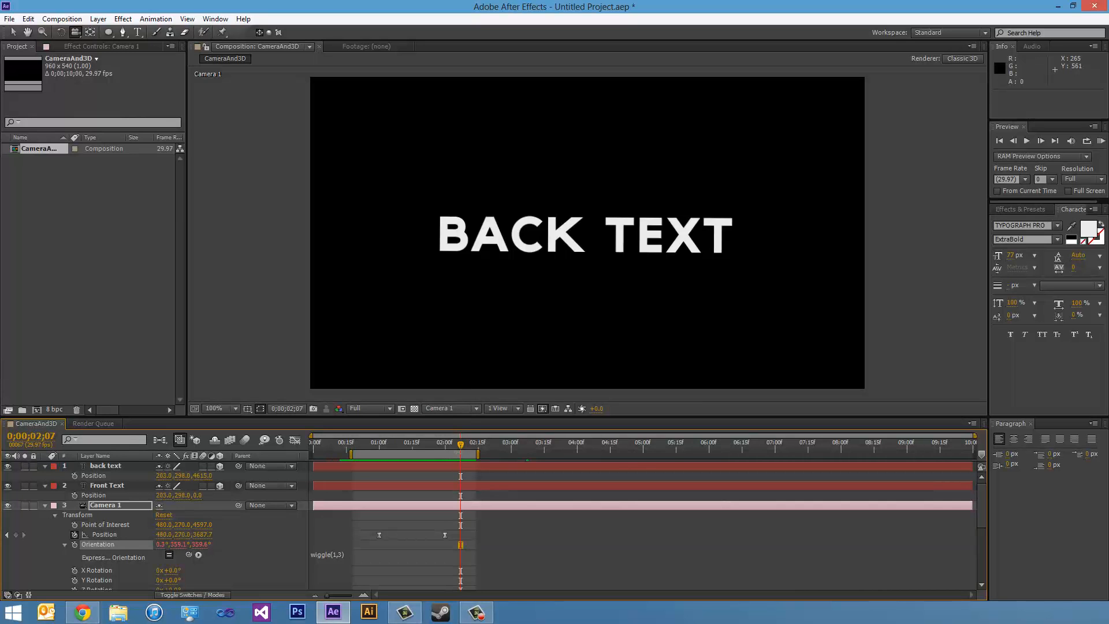
{"action": "left_click_drag", "start_coordinate": [462, 450], "coordinate": [390, 469]}
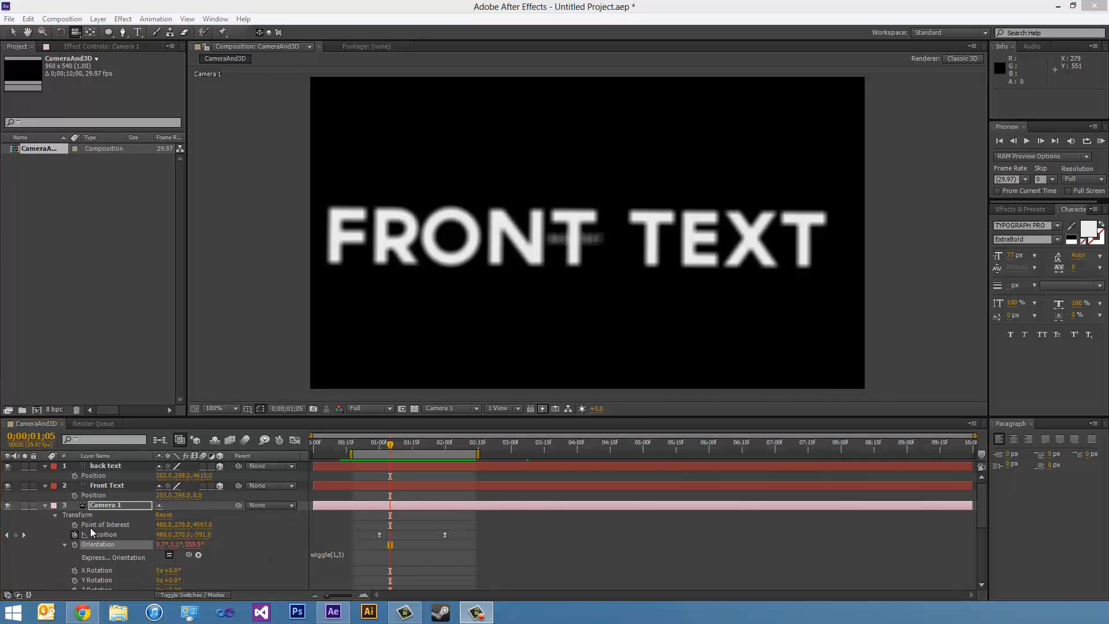
{"action": "mouse_move", "coordinate": [388, 446]}
{"action": "left_mouse_down"}
{"action": "mouse_move", "coordinate": [362, 442]}
{"action": "mouse_move", "coordinate": [469, 442]}
{"action": "mouse_move", "coordinate": [355, 449]}
{"action": "mouse_move", "coordinate": [460, 443]}
{"action": "mouse_move", "coordinate": [358, 467]}
{"action": "mouse_move", "coordinate": [389, 464]}
{"action": "left_mouse_up"}
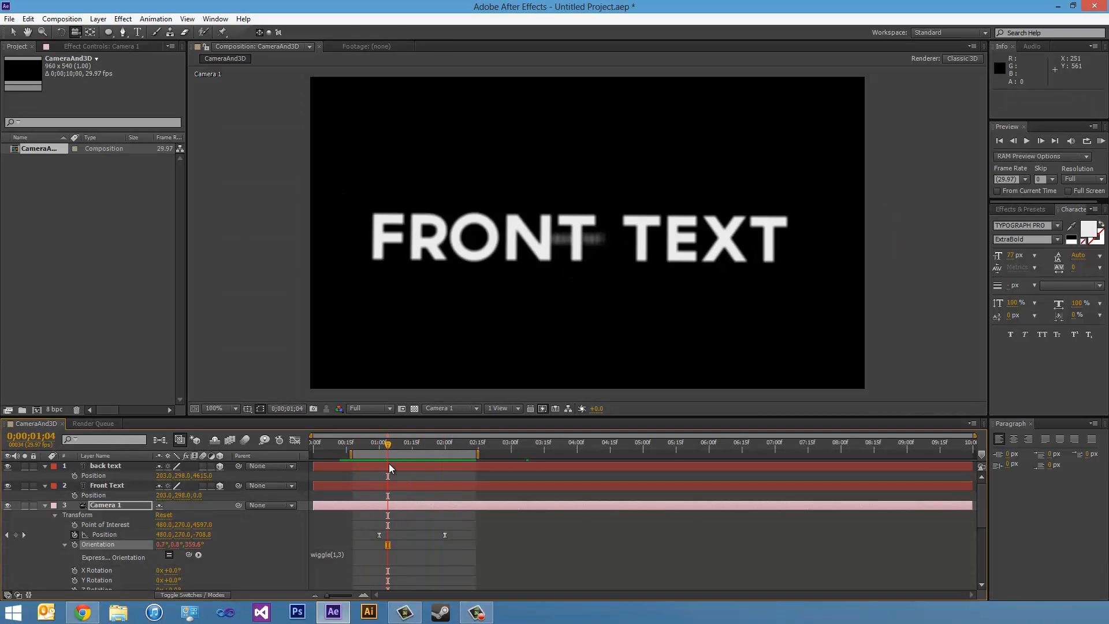